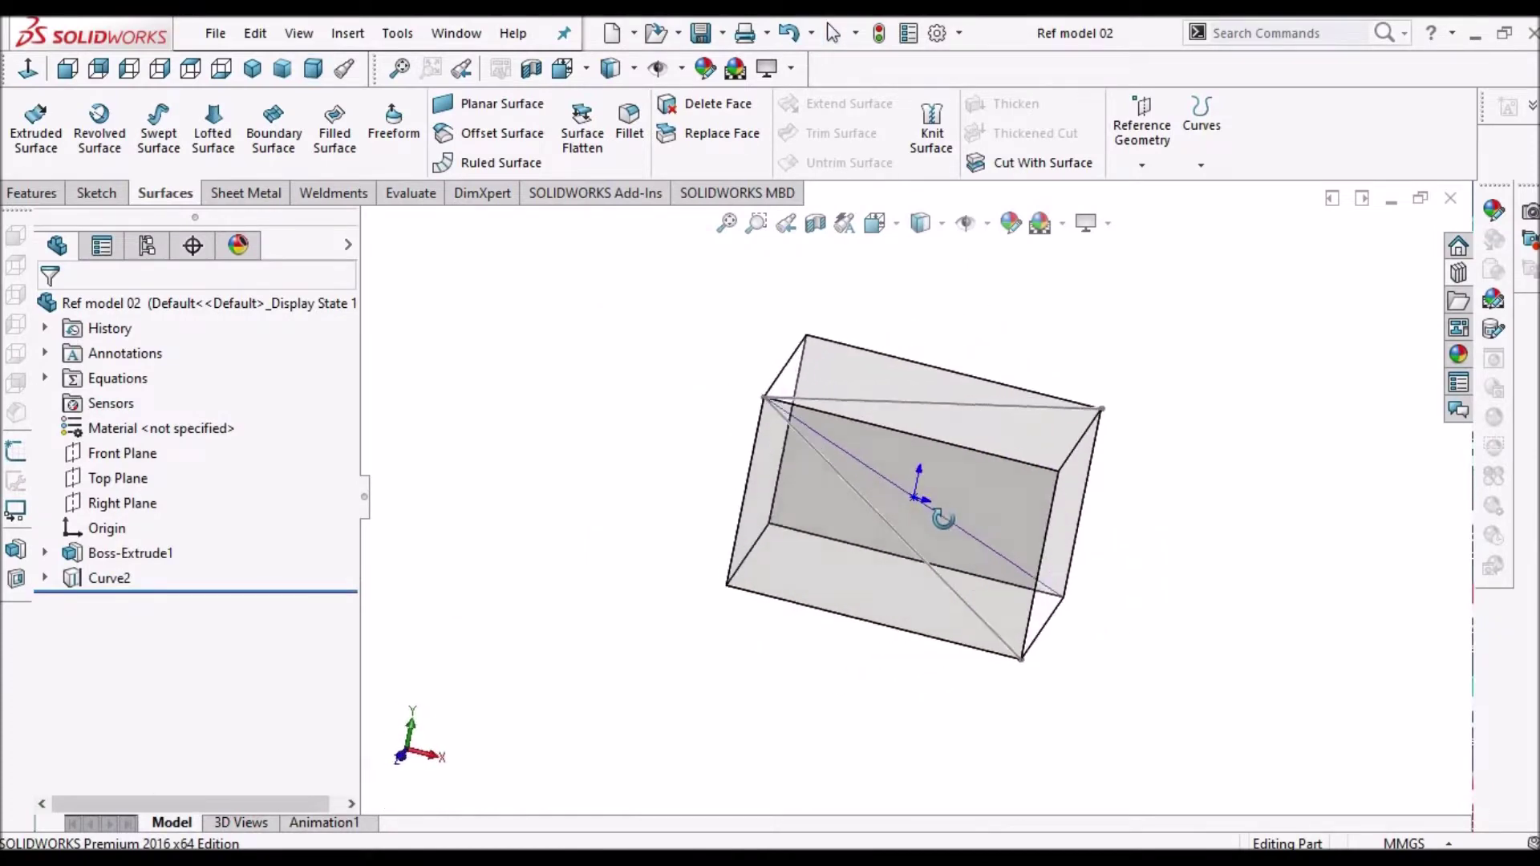
Examine the straight diagonal curve in Ref model 02 and the curved projected curve in the open Ref model part.
scroll(935, 522, down, 4)
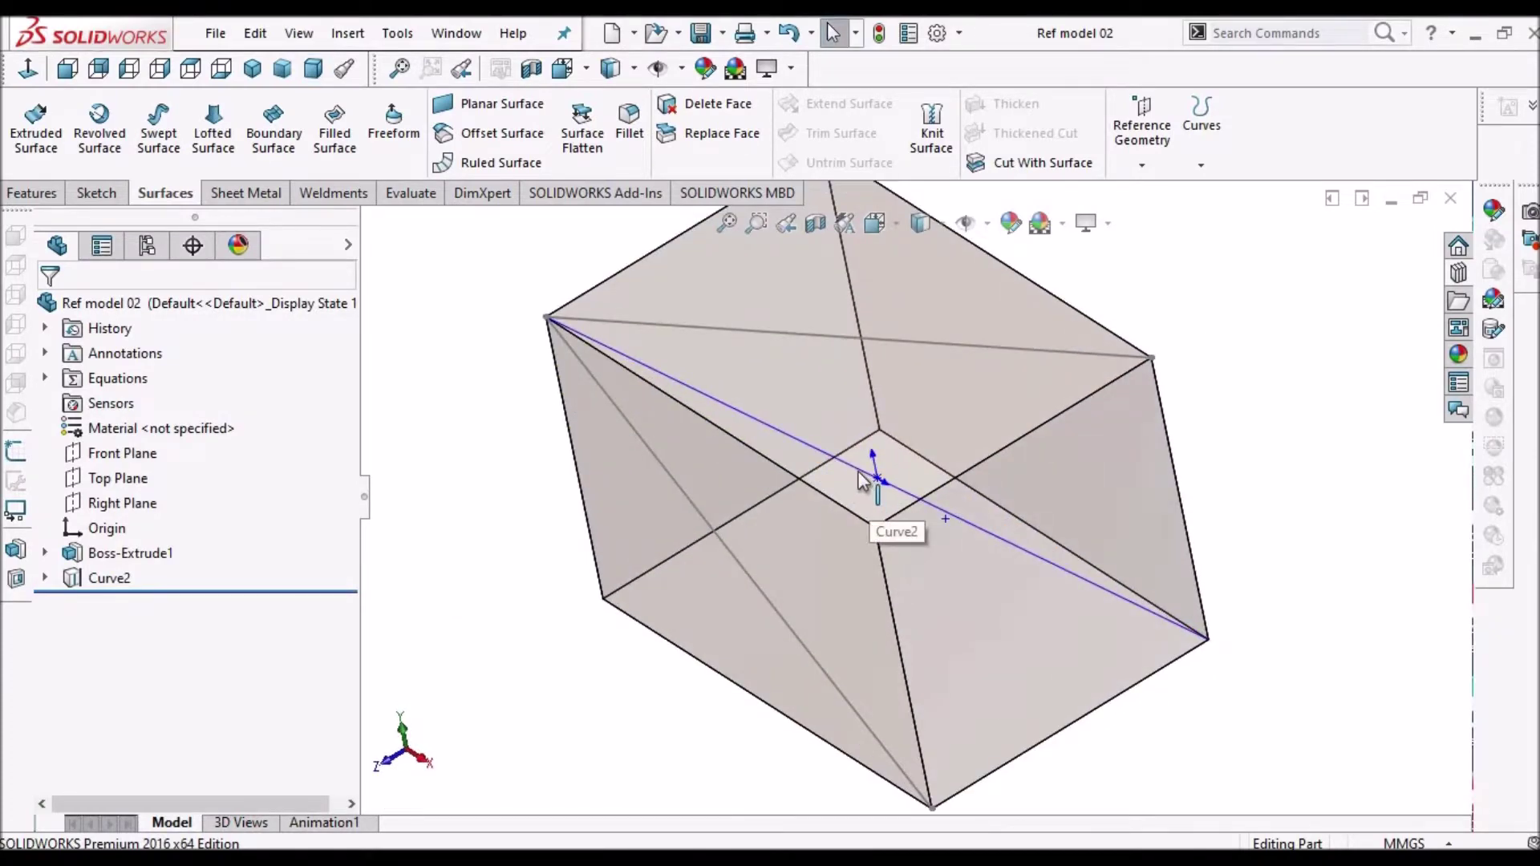
scroll(785, 435, up, 2)
click(455, 33)
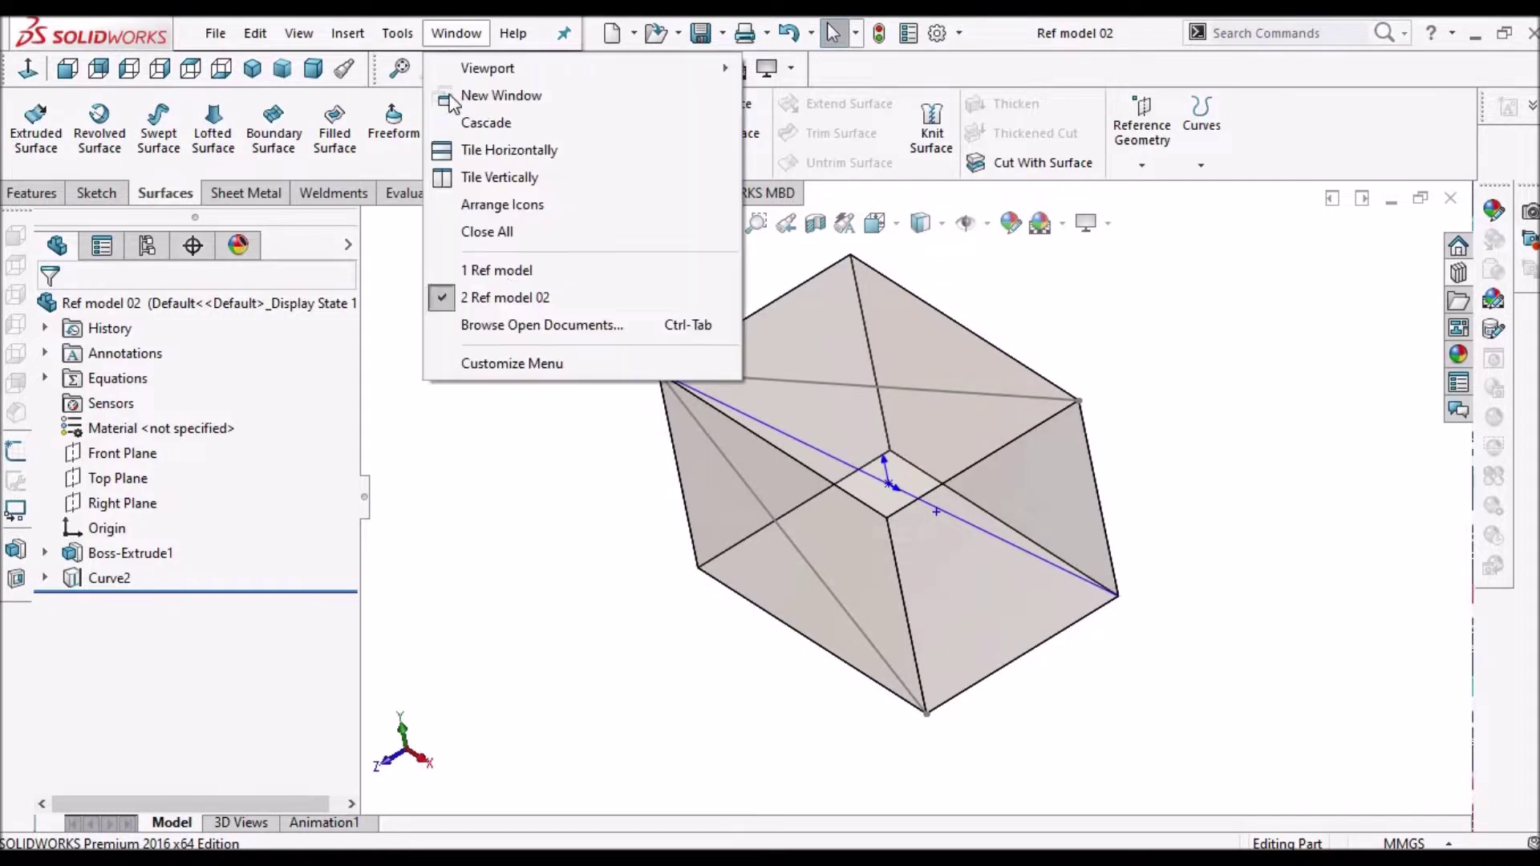
click(514, 271)
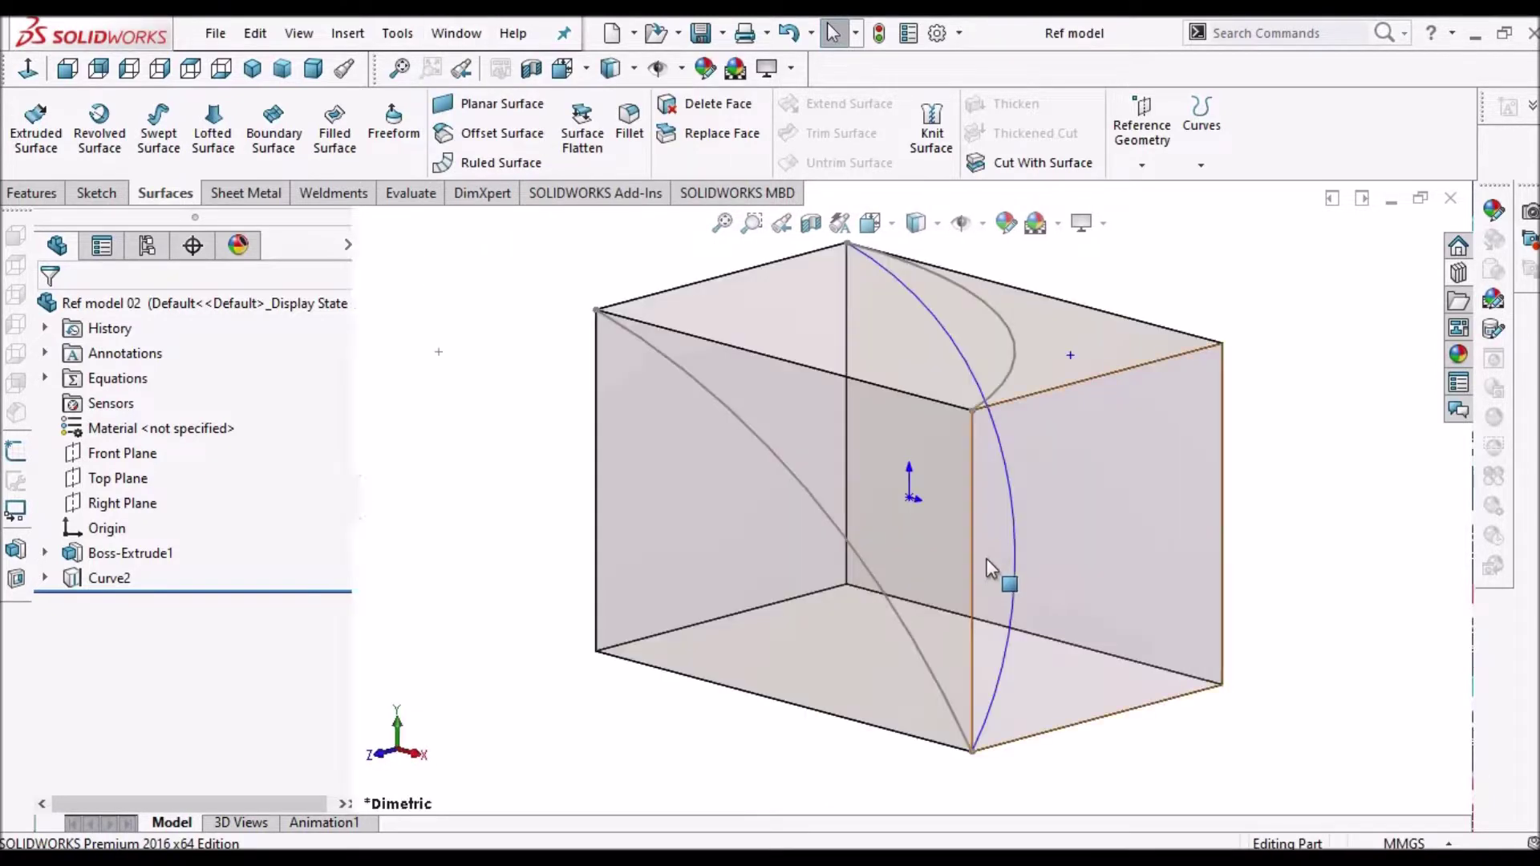
middle_drag(984, 557, 1083, 617)
scroll(1031, 542, up, 2)
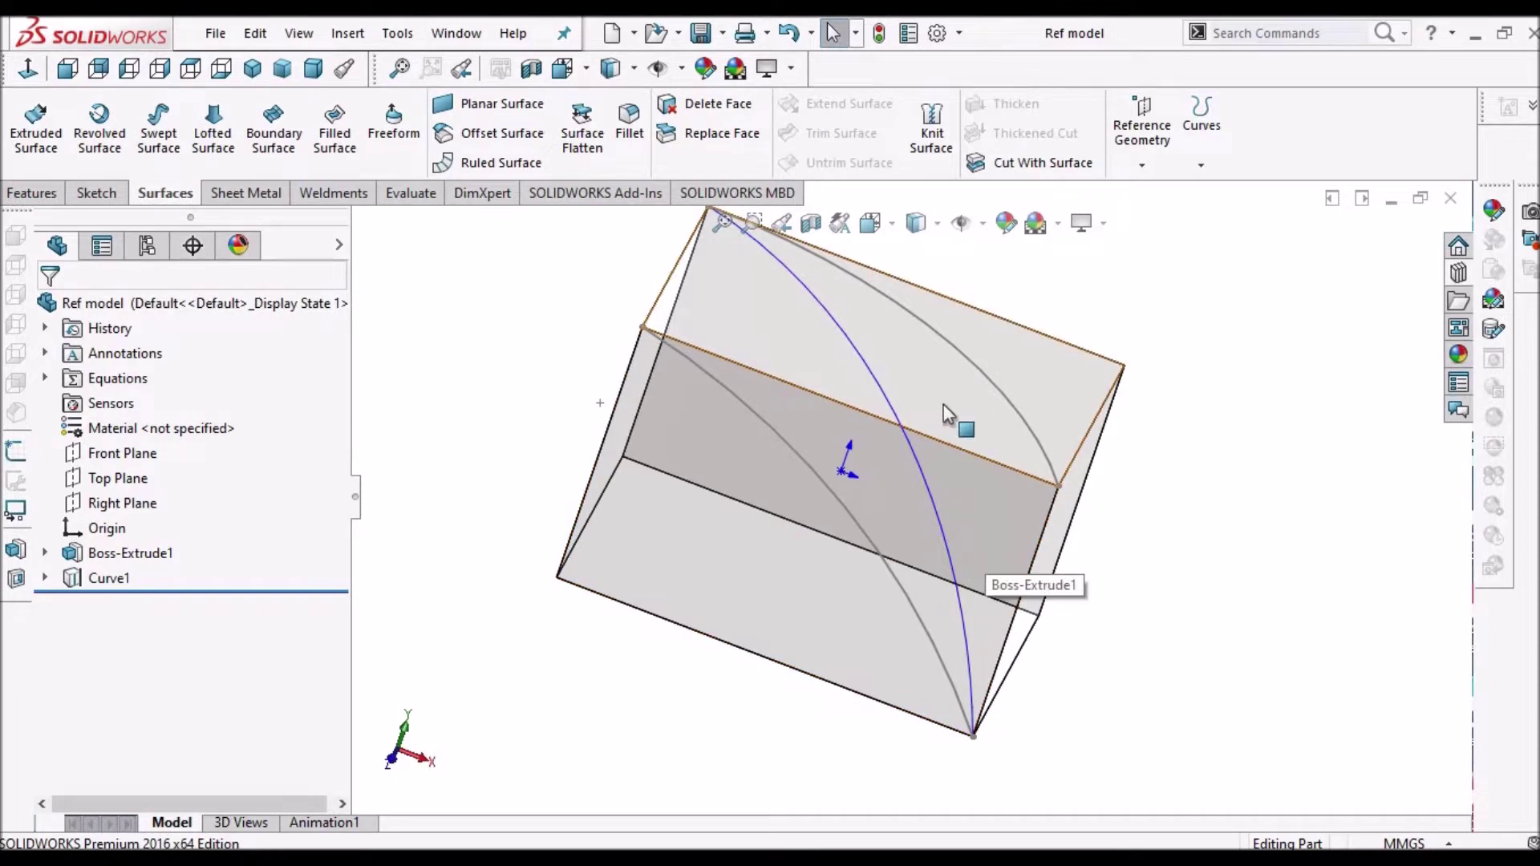
middle_drag(948, 446, 866, 321)
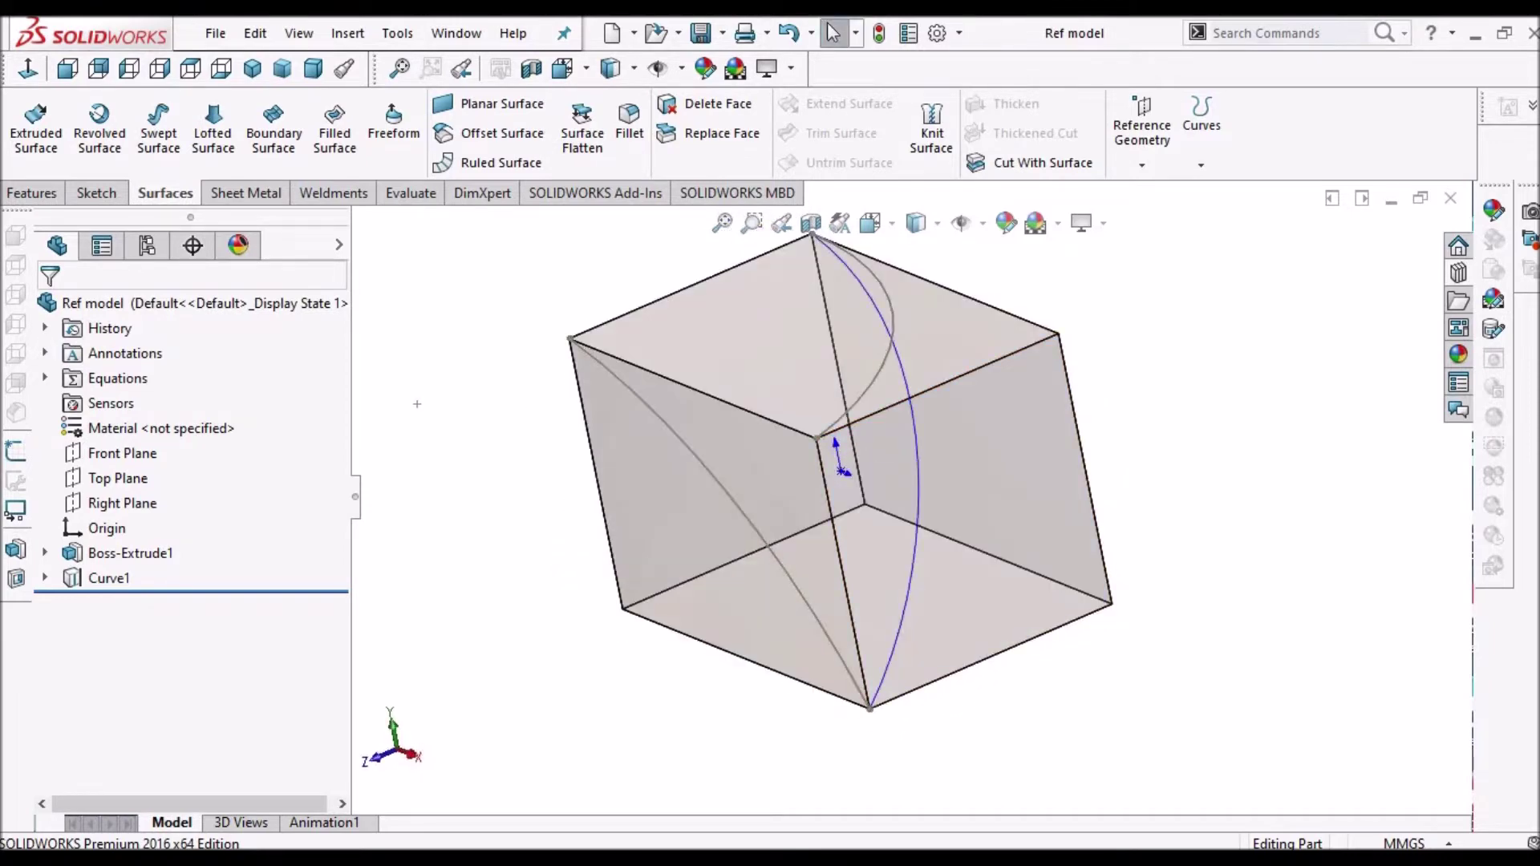
mouse_move(268, 835)
click(266, 761)
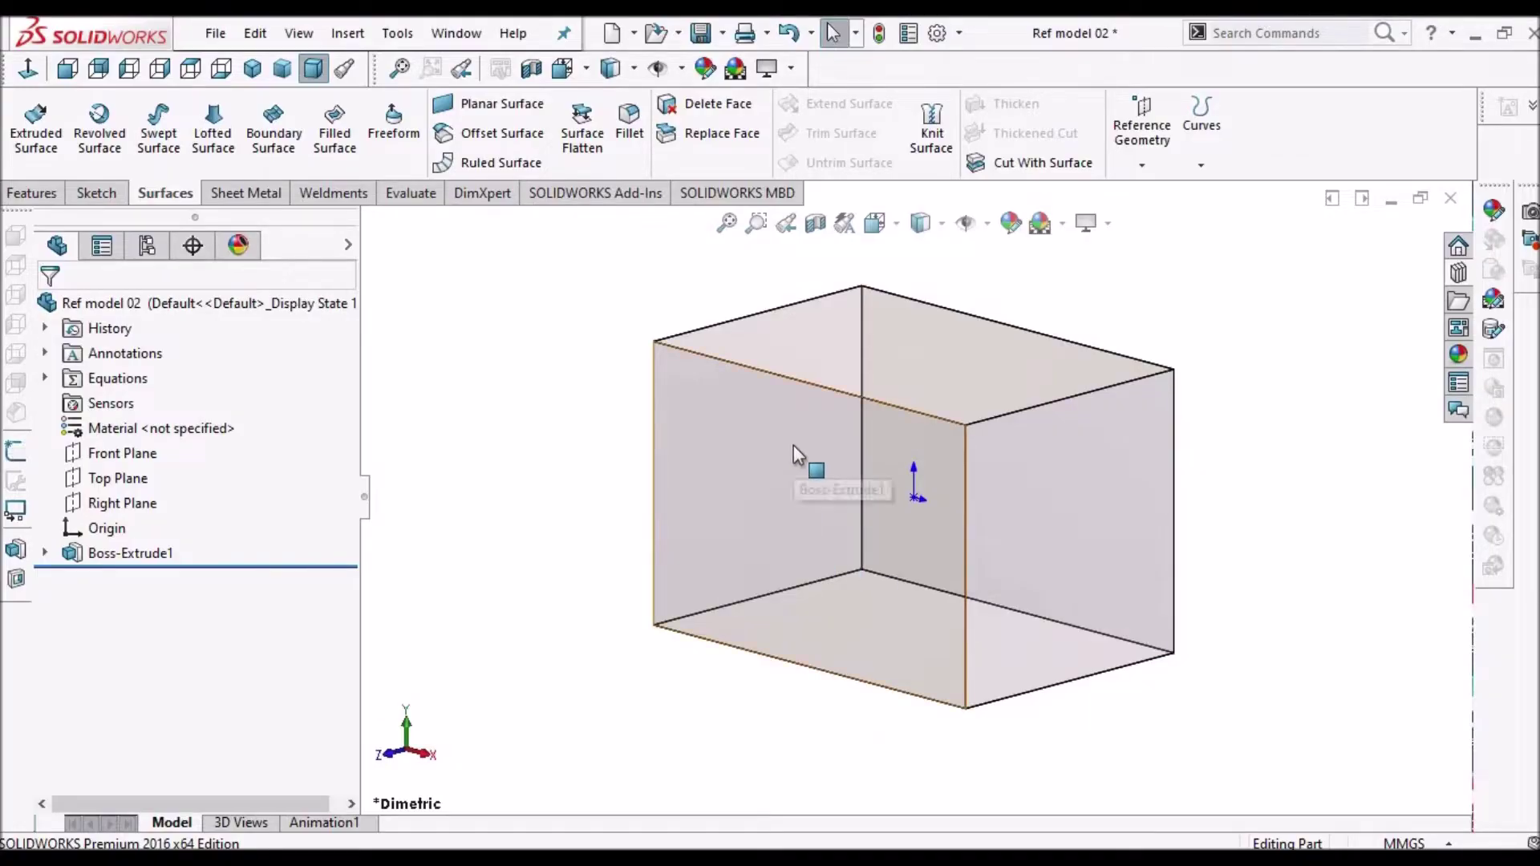
Sketch a diagonal line on the box's front face from the upper-left corner to the lower-right corner.
click(793, 446)
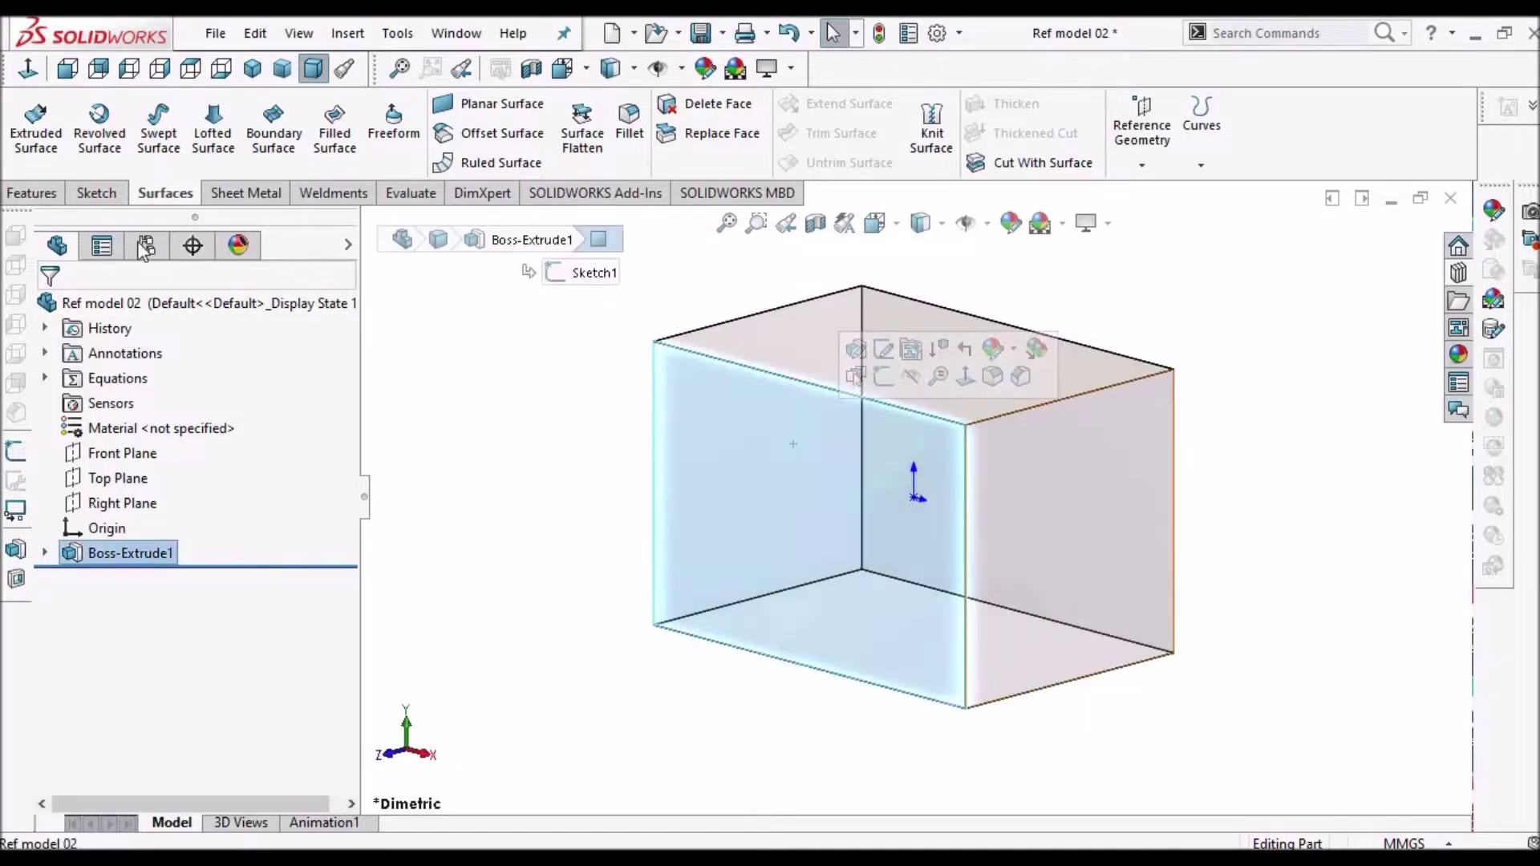
click(96, 193)
click(32, 128)
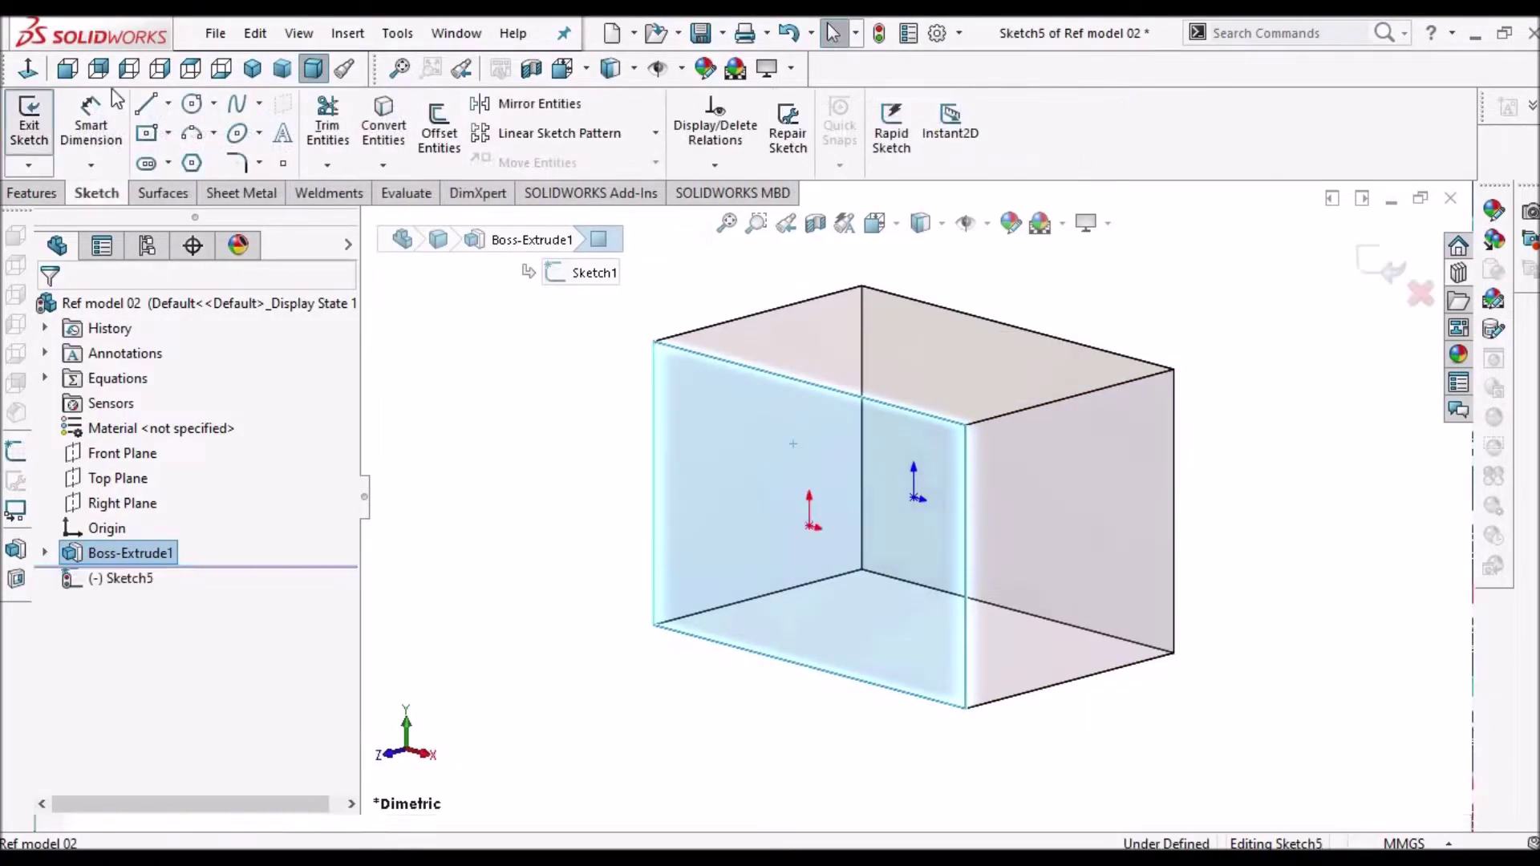
click(34, 73)
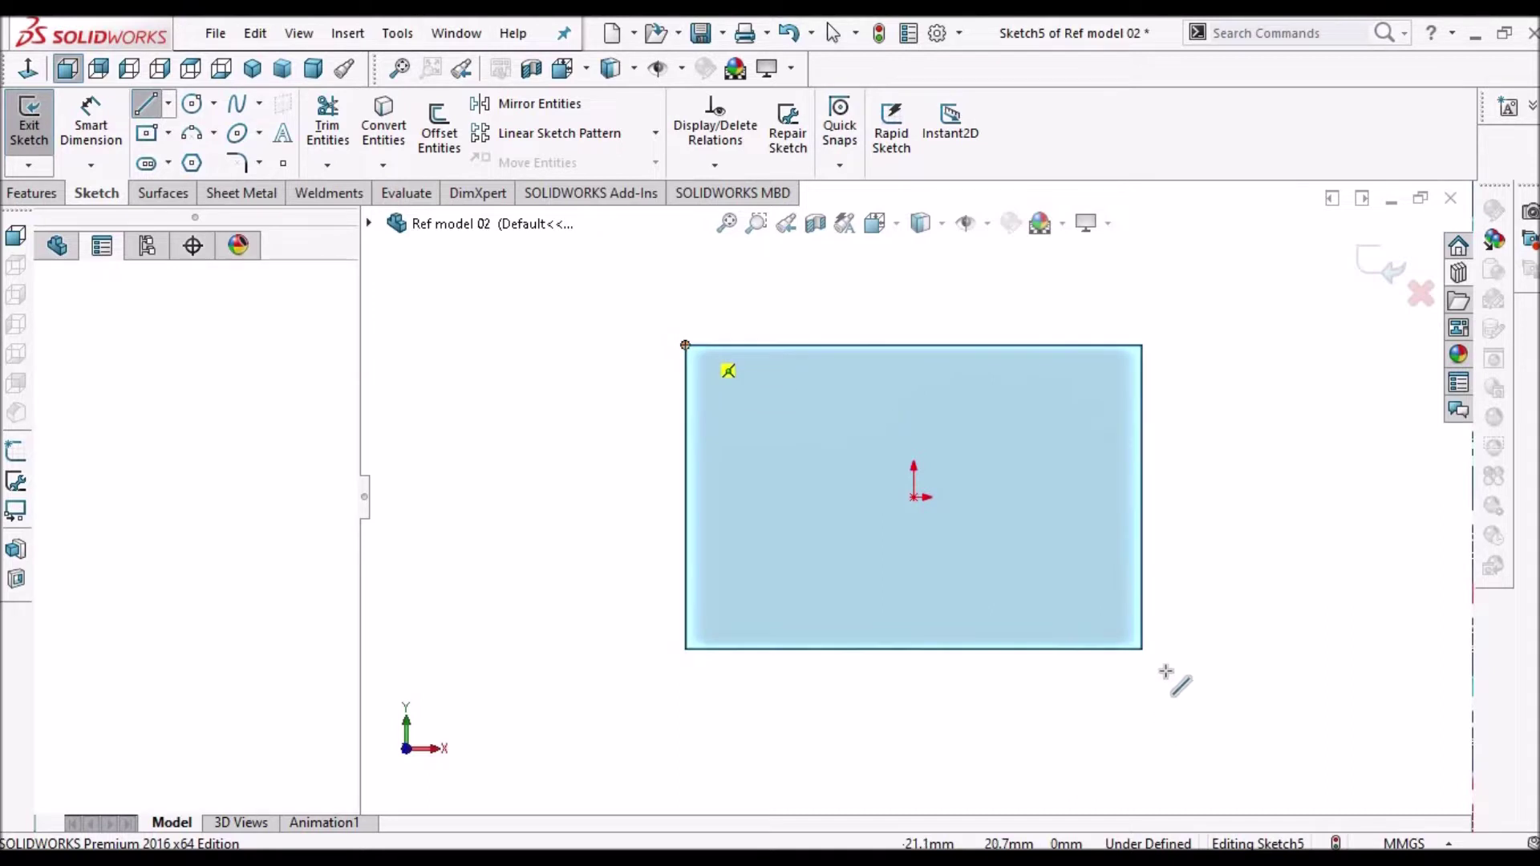
click(1147, 650)
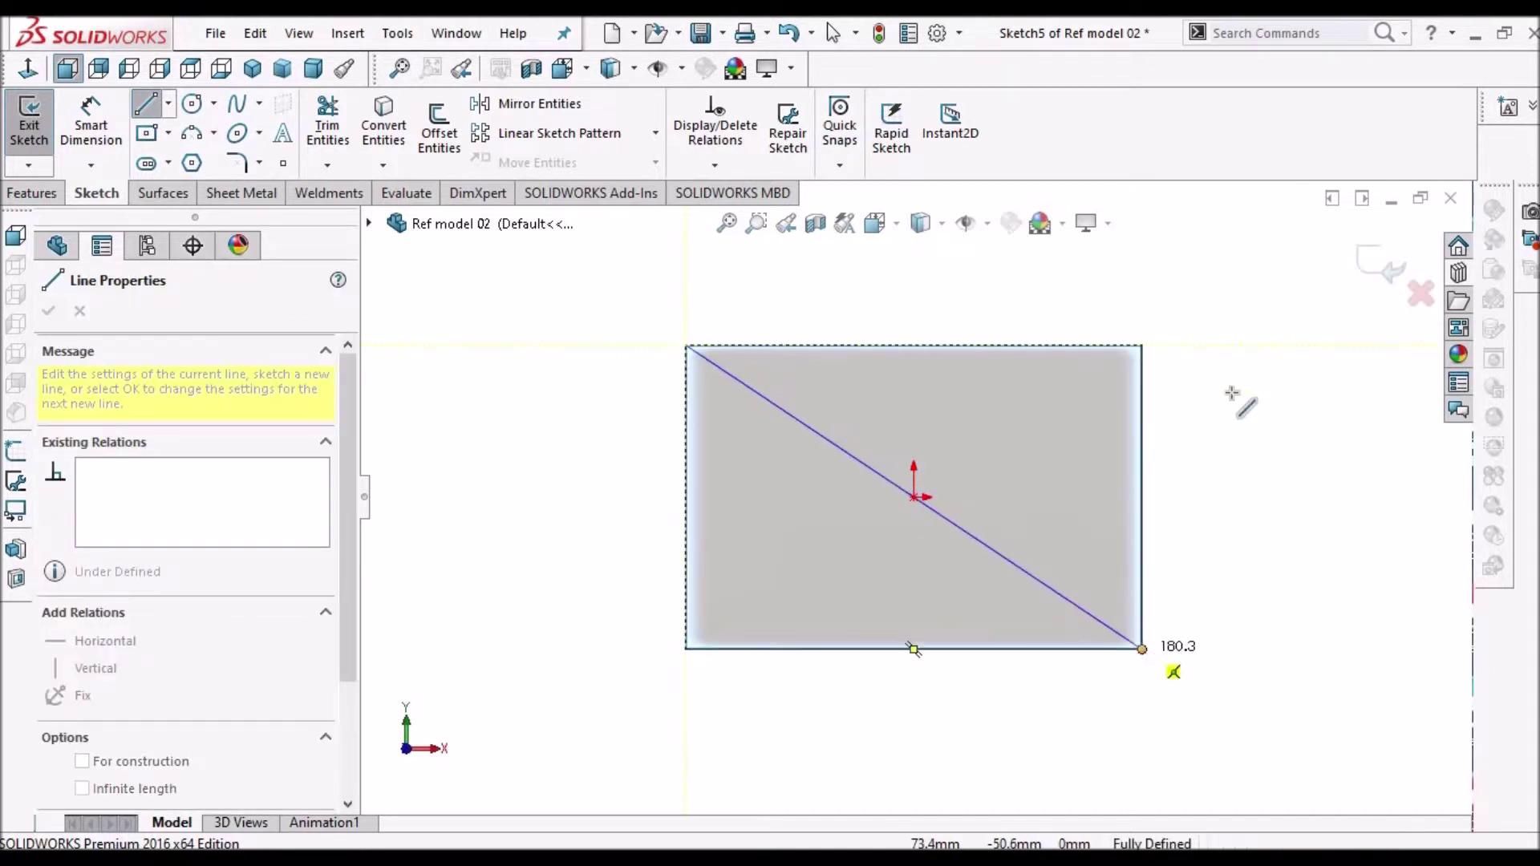
right_click(1250, 351)
click(1277, 399)
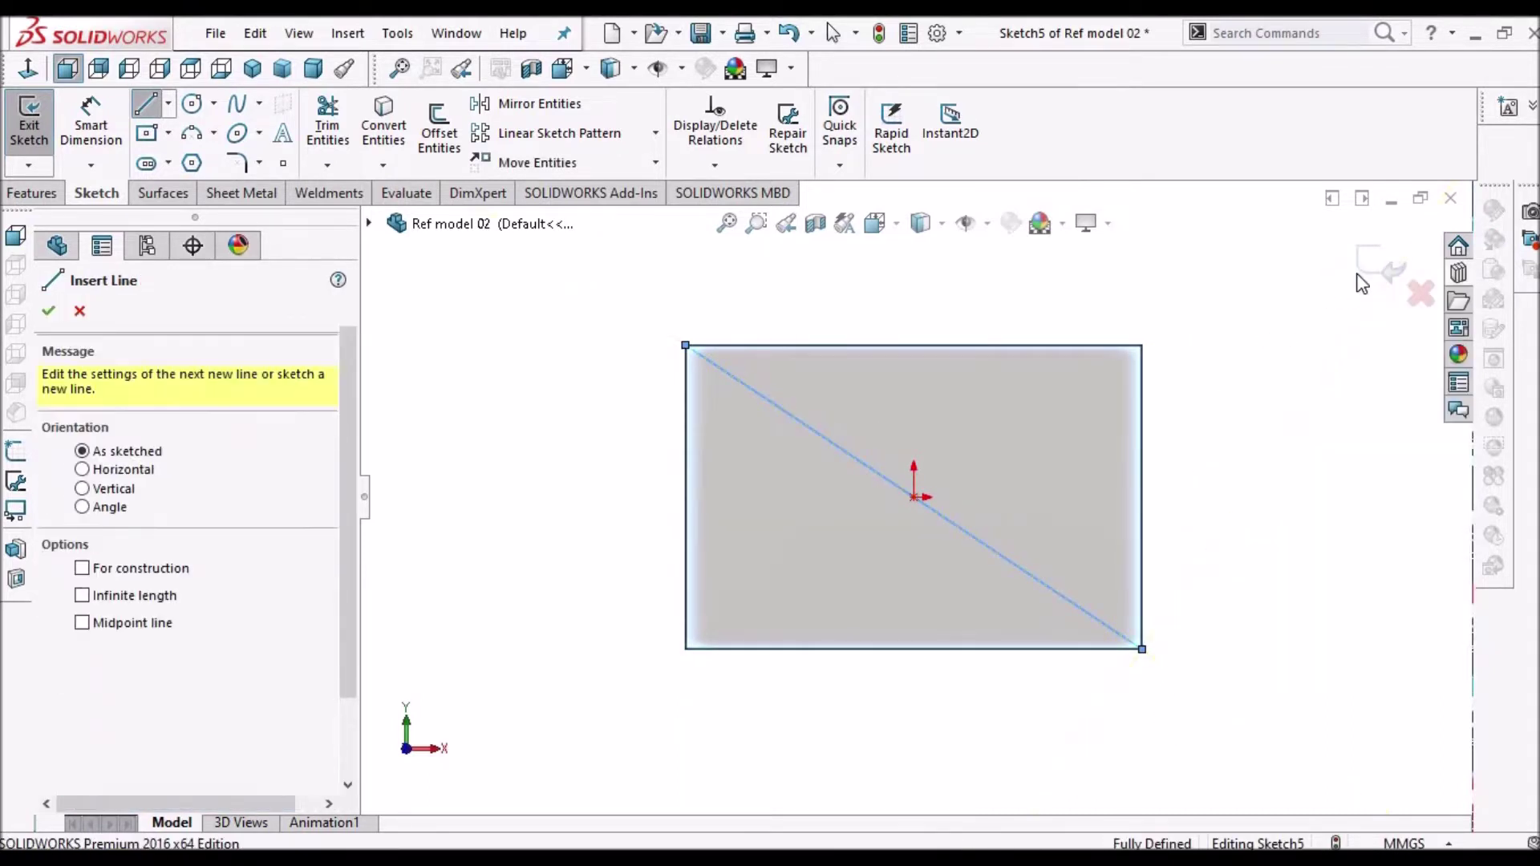
click(1361, 282)
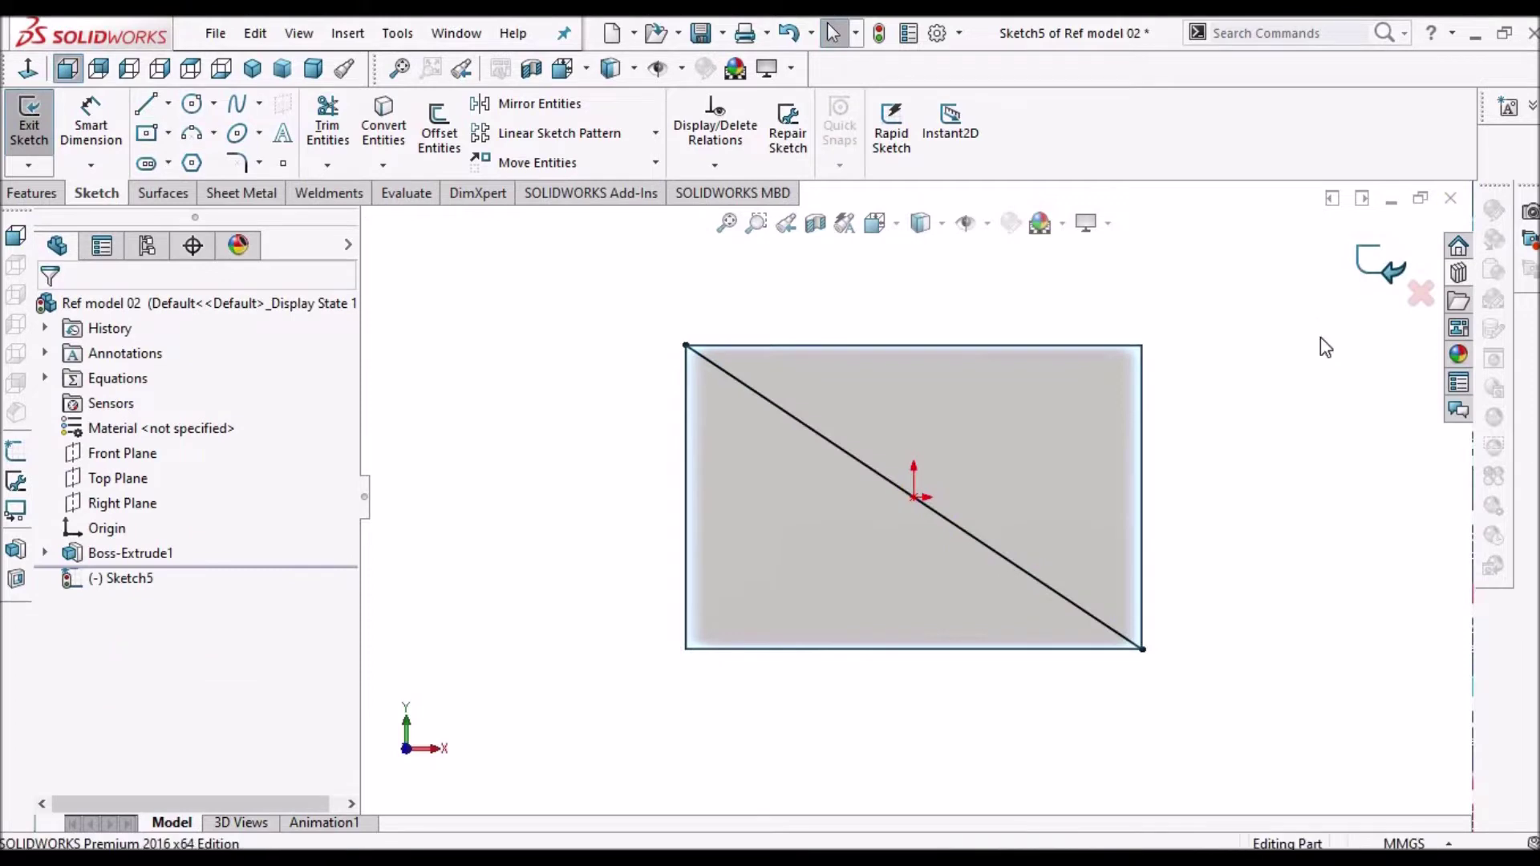
Sketch a diagonal line on the box's top face from the front-left corner to the back-right corner.
mouse_move(1188, 435)
middle_down()
mouse_move(1142, 582)
mouse_move(1159, 571)
middle_up()
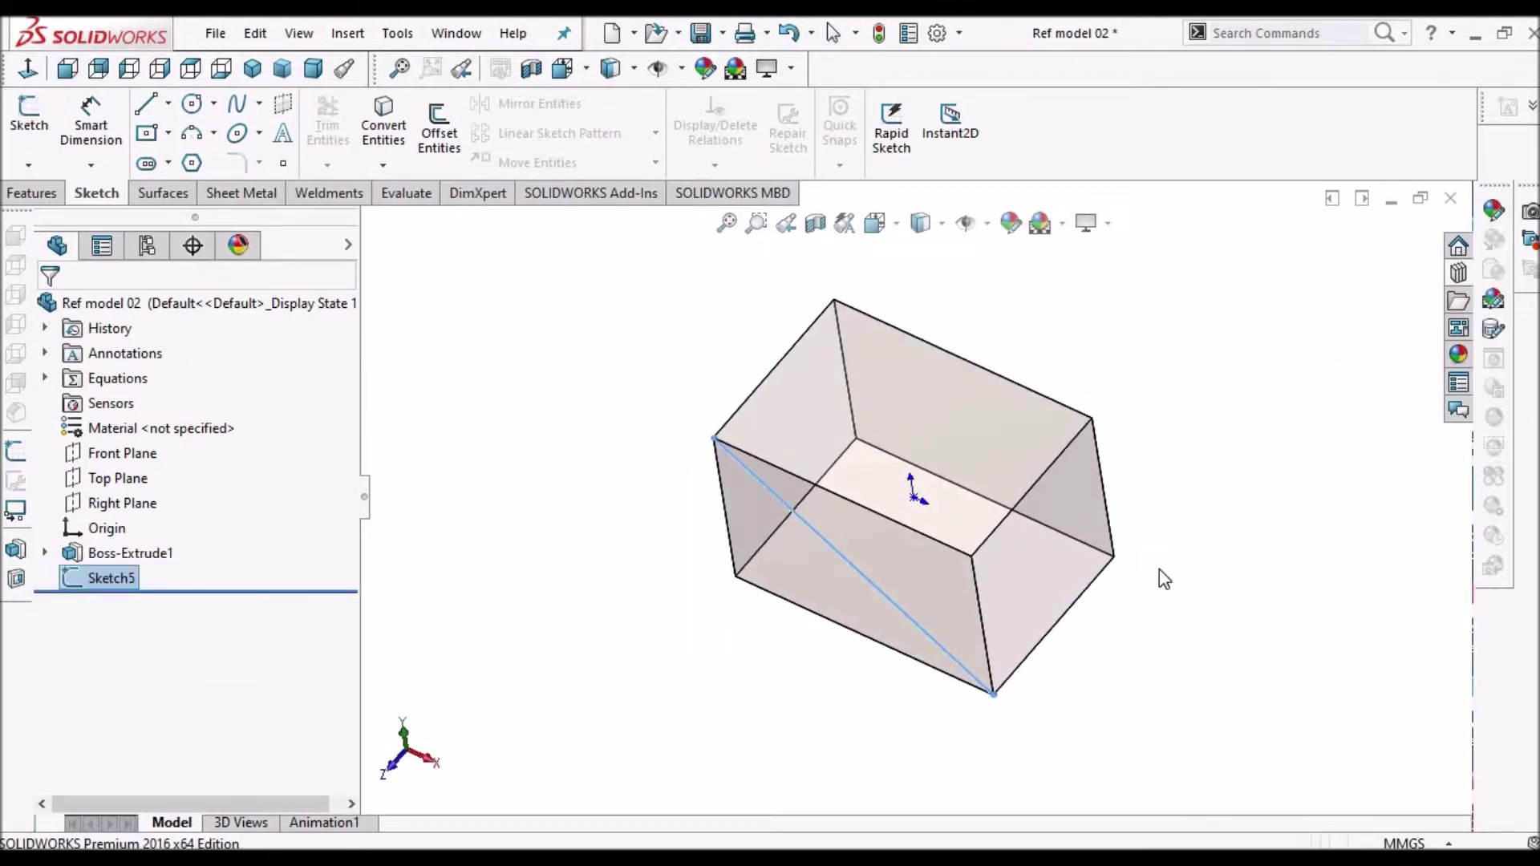
middle_drag(911, 601, 988, 510)
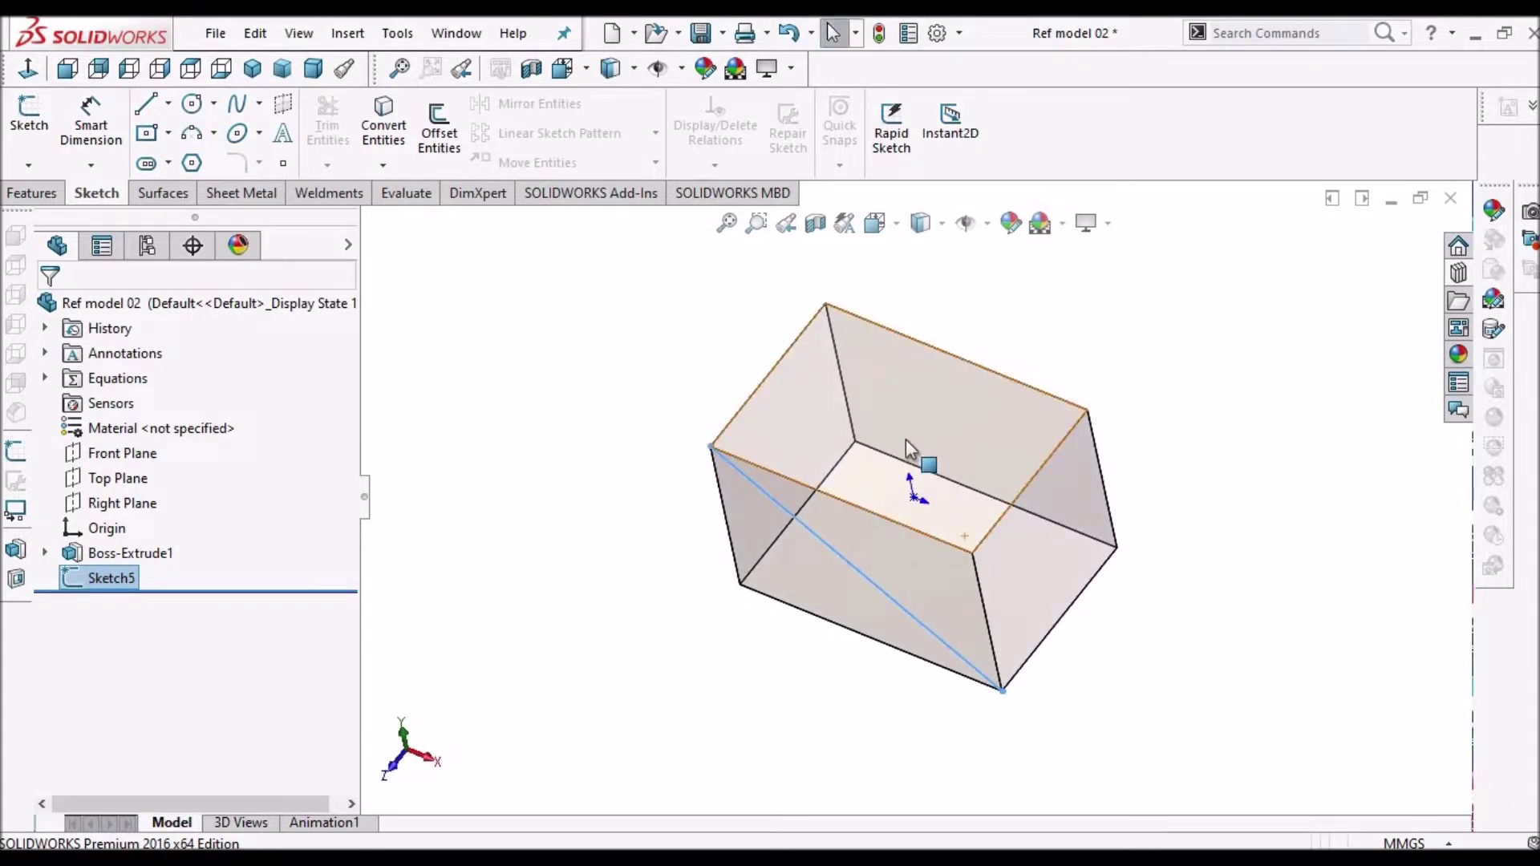
click(909, 447)
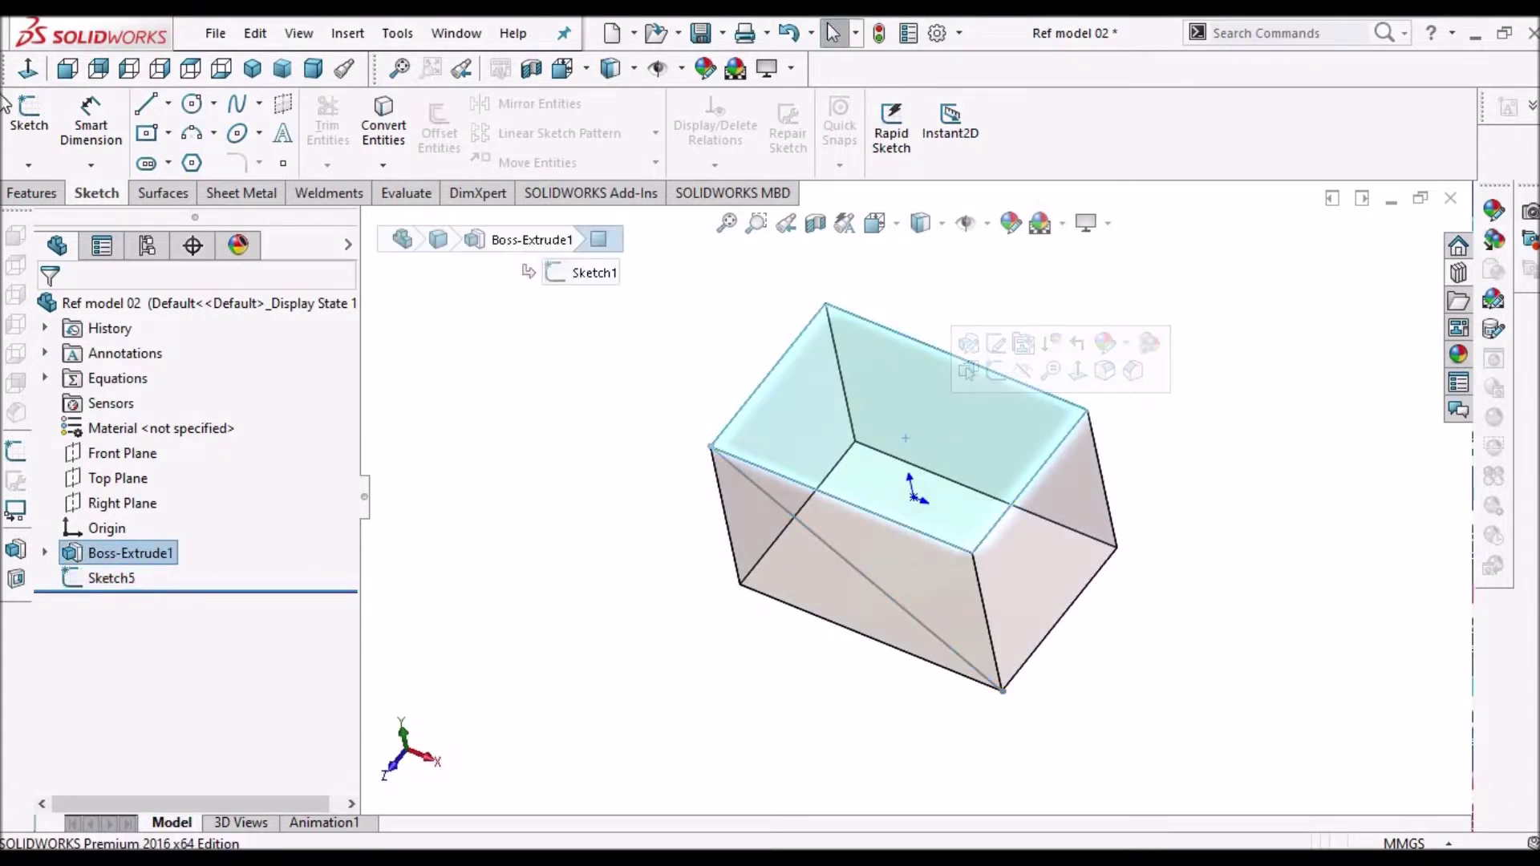
click(27, 127)
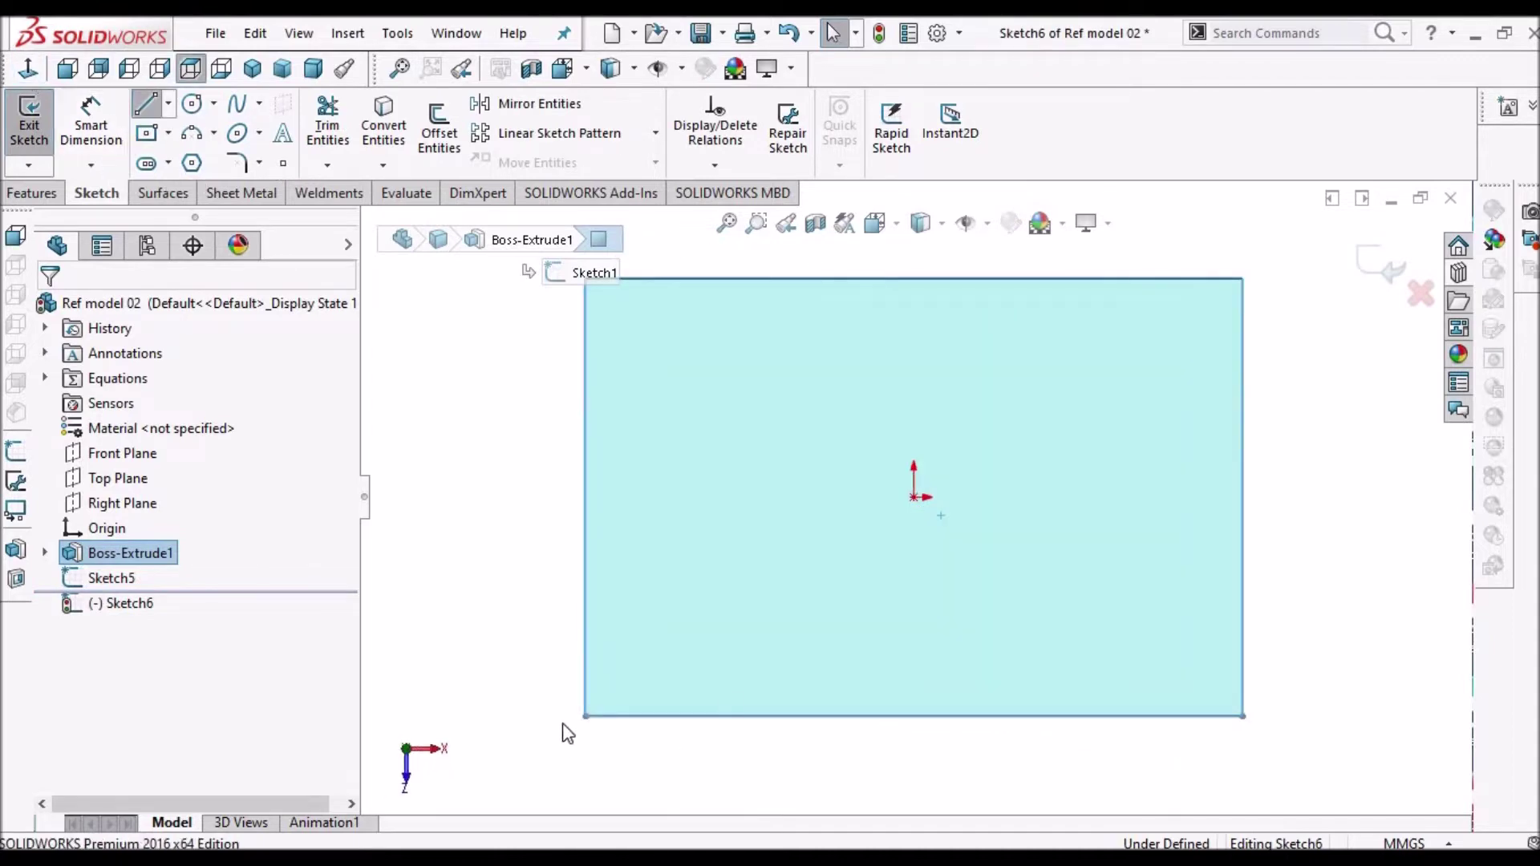
key(l)
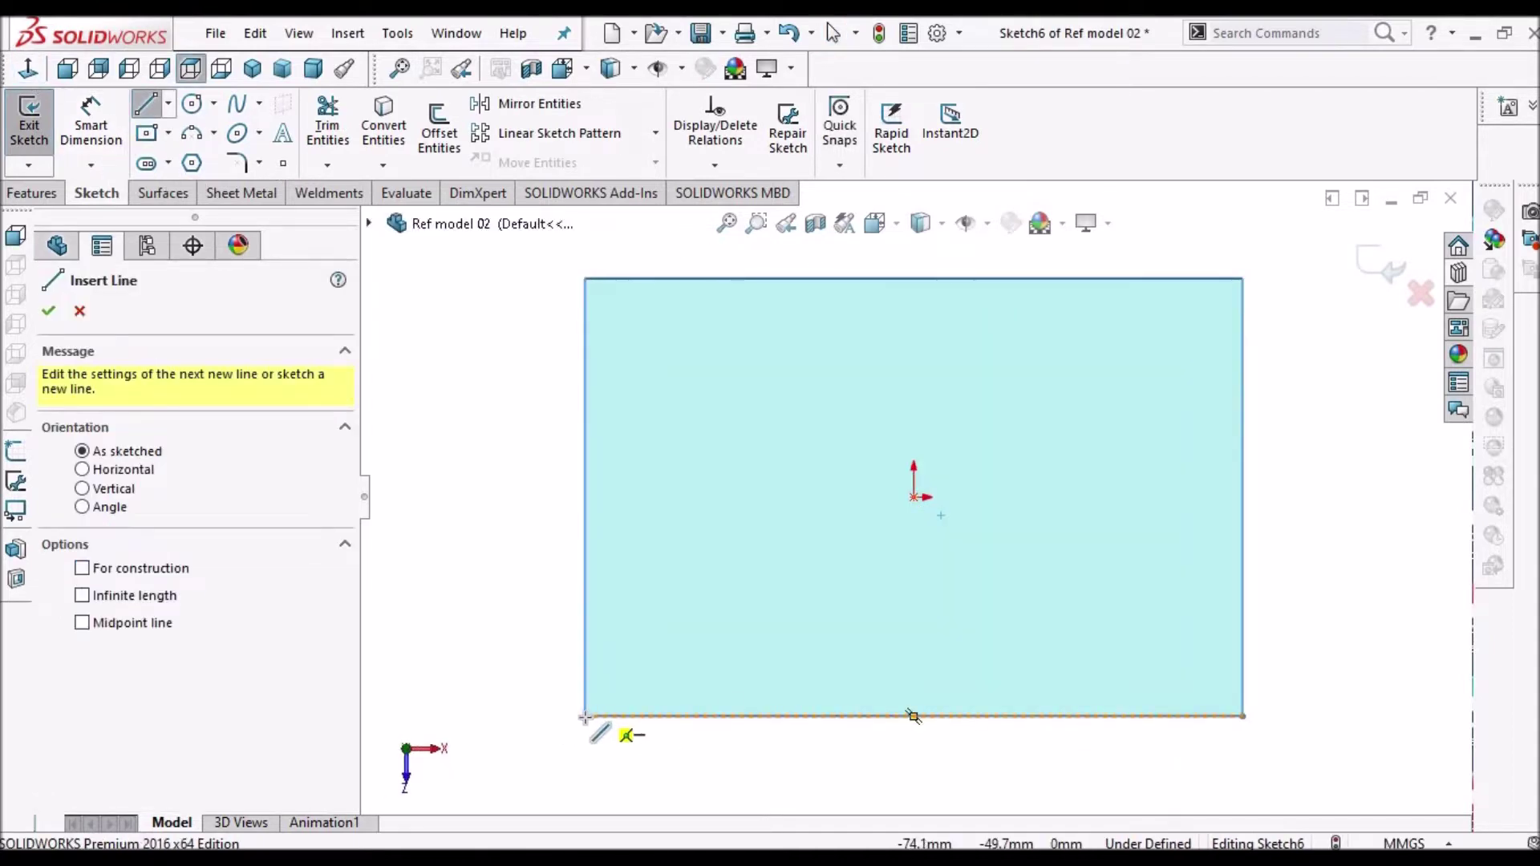
click(1239, 283)
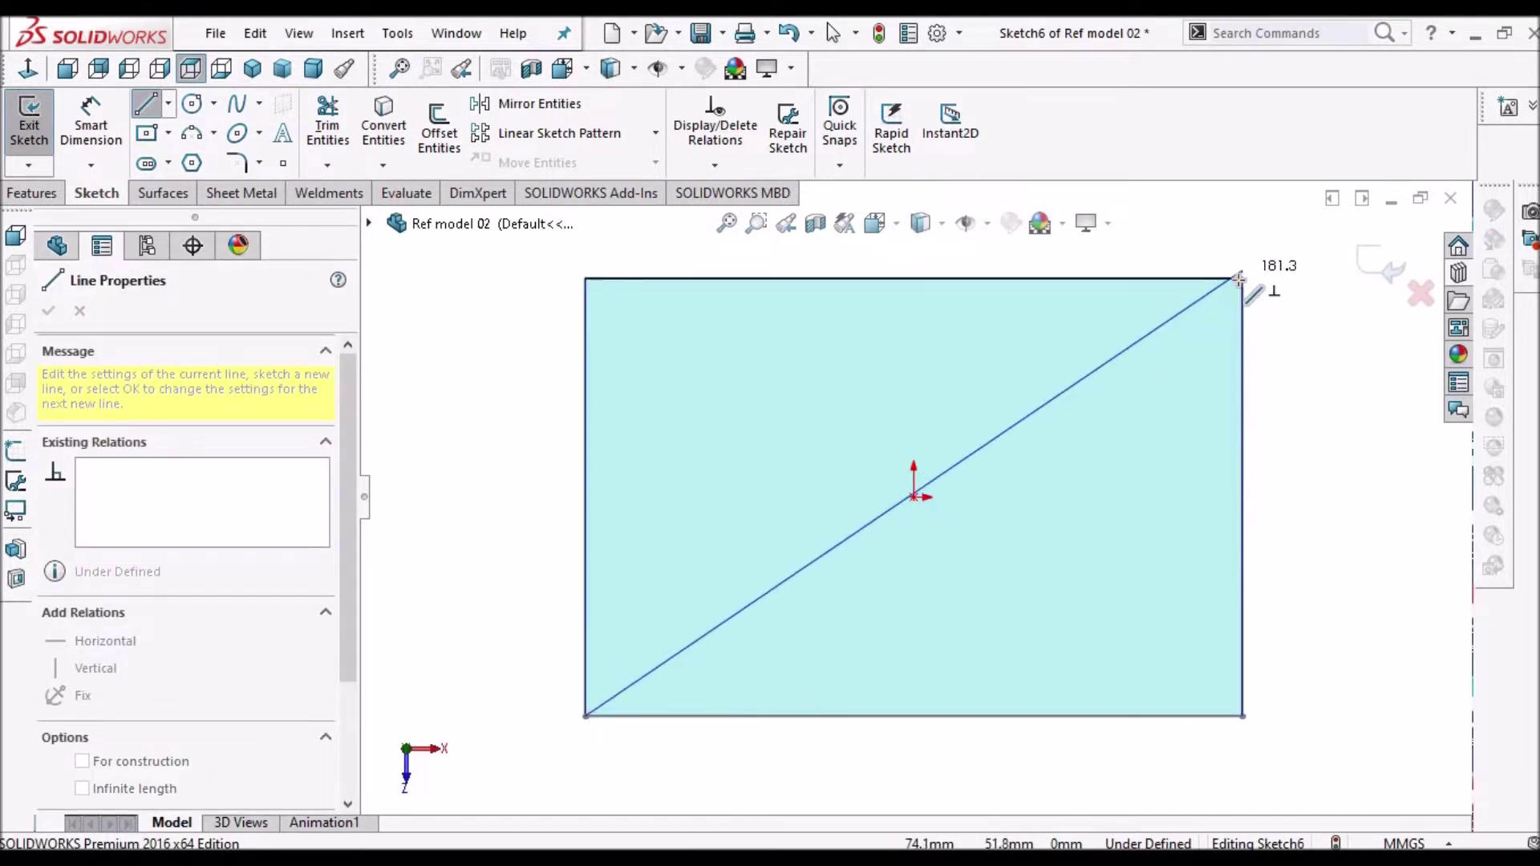
click(1320, 355)
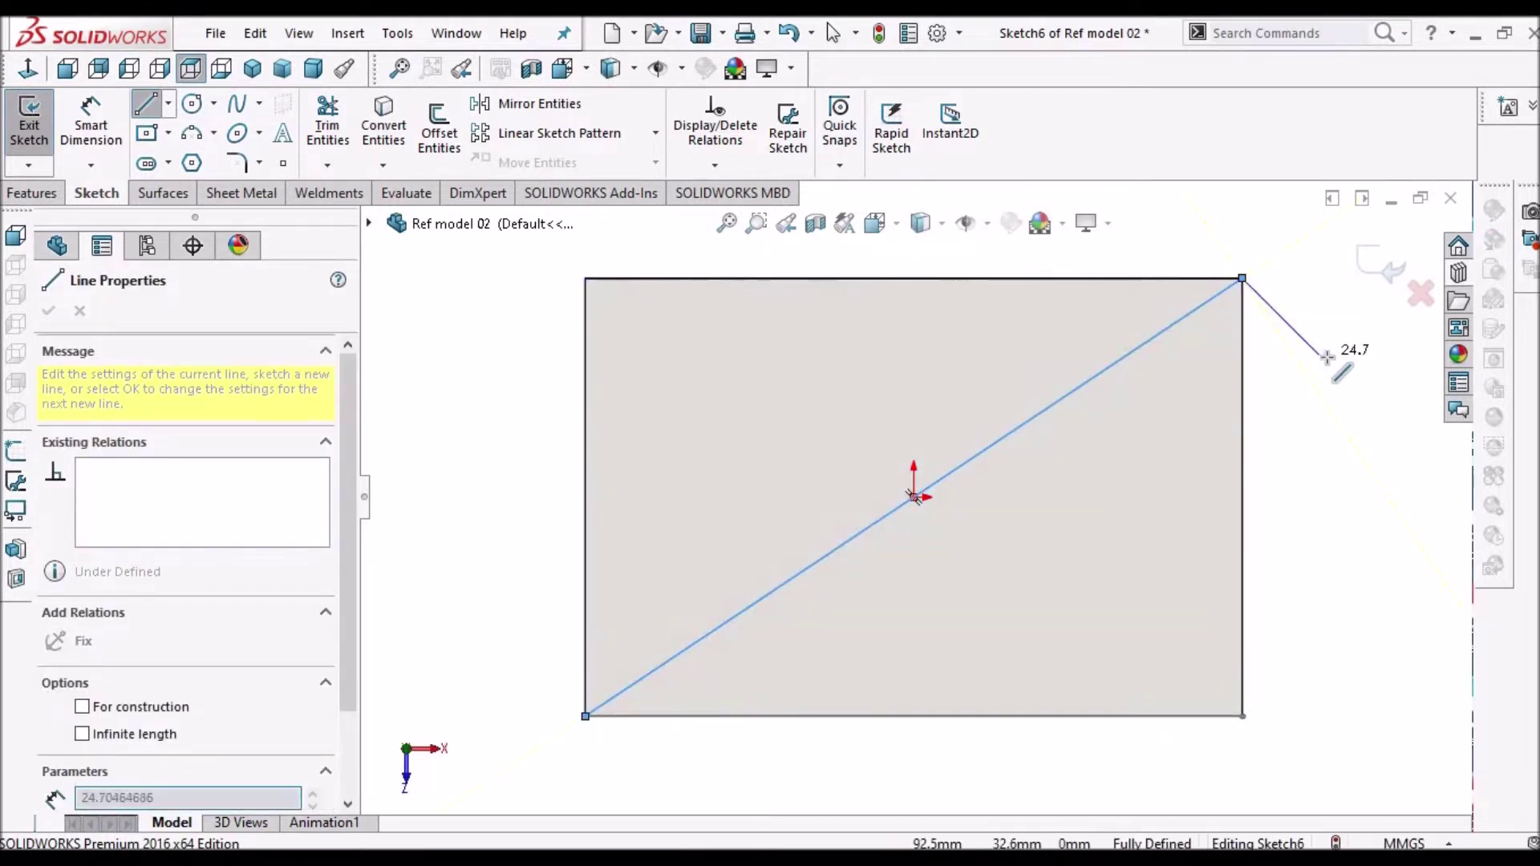
right_click(1341, 366)
click(1357, 369)
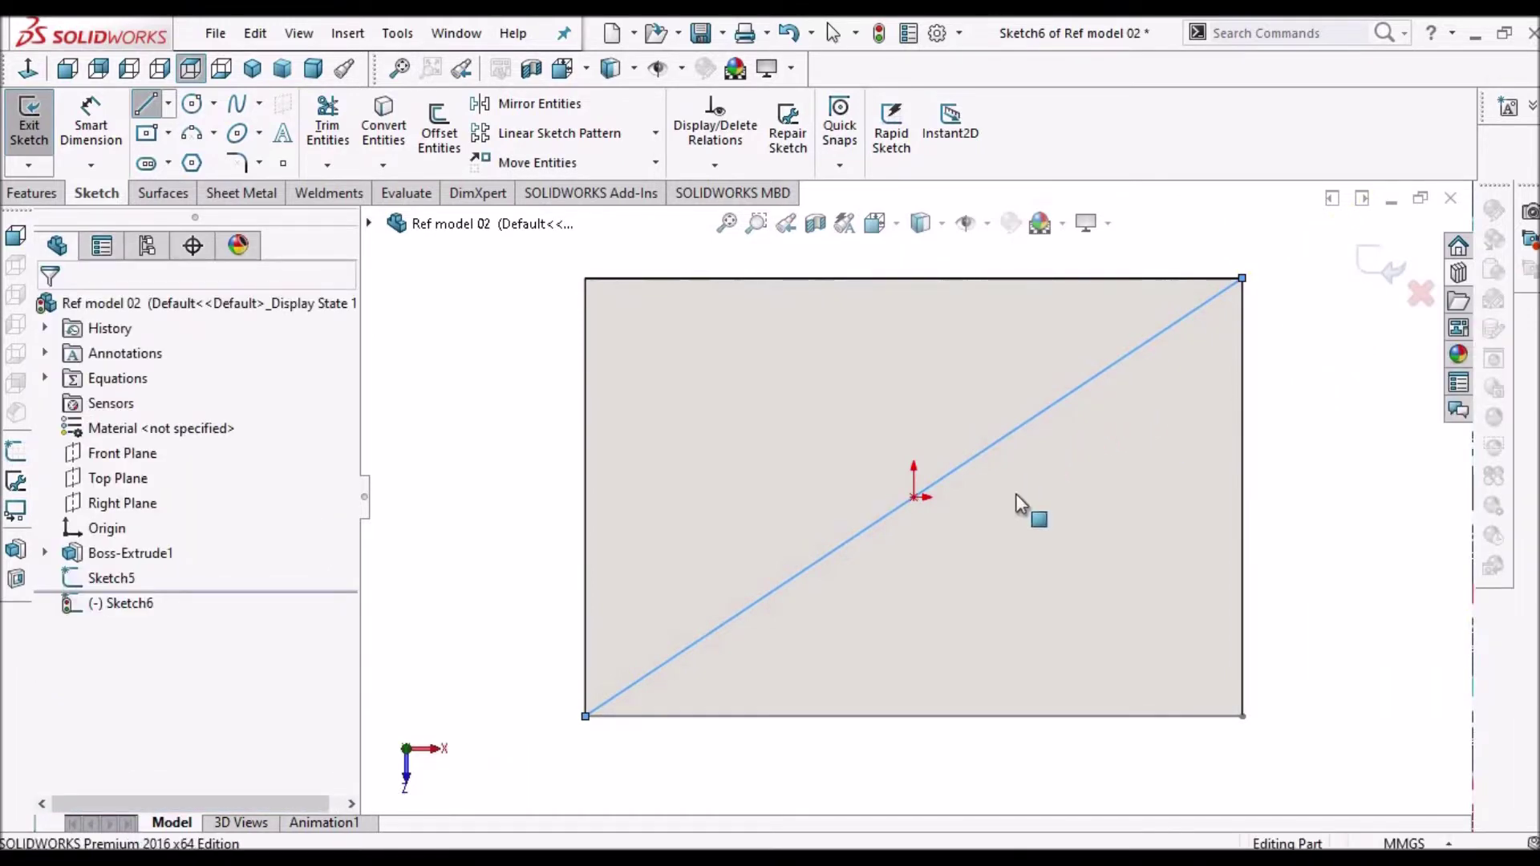
key(ctrl+b)
Create a projected curve from the front-face and top-face diagonal sketches using the Sketch on sketch projection type.
click(313, 69)
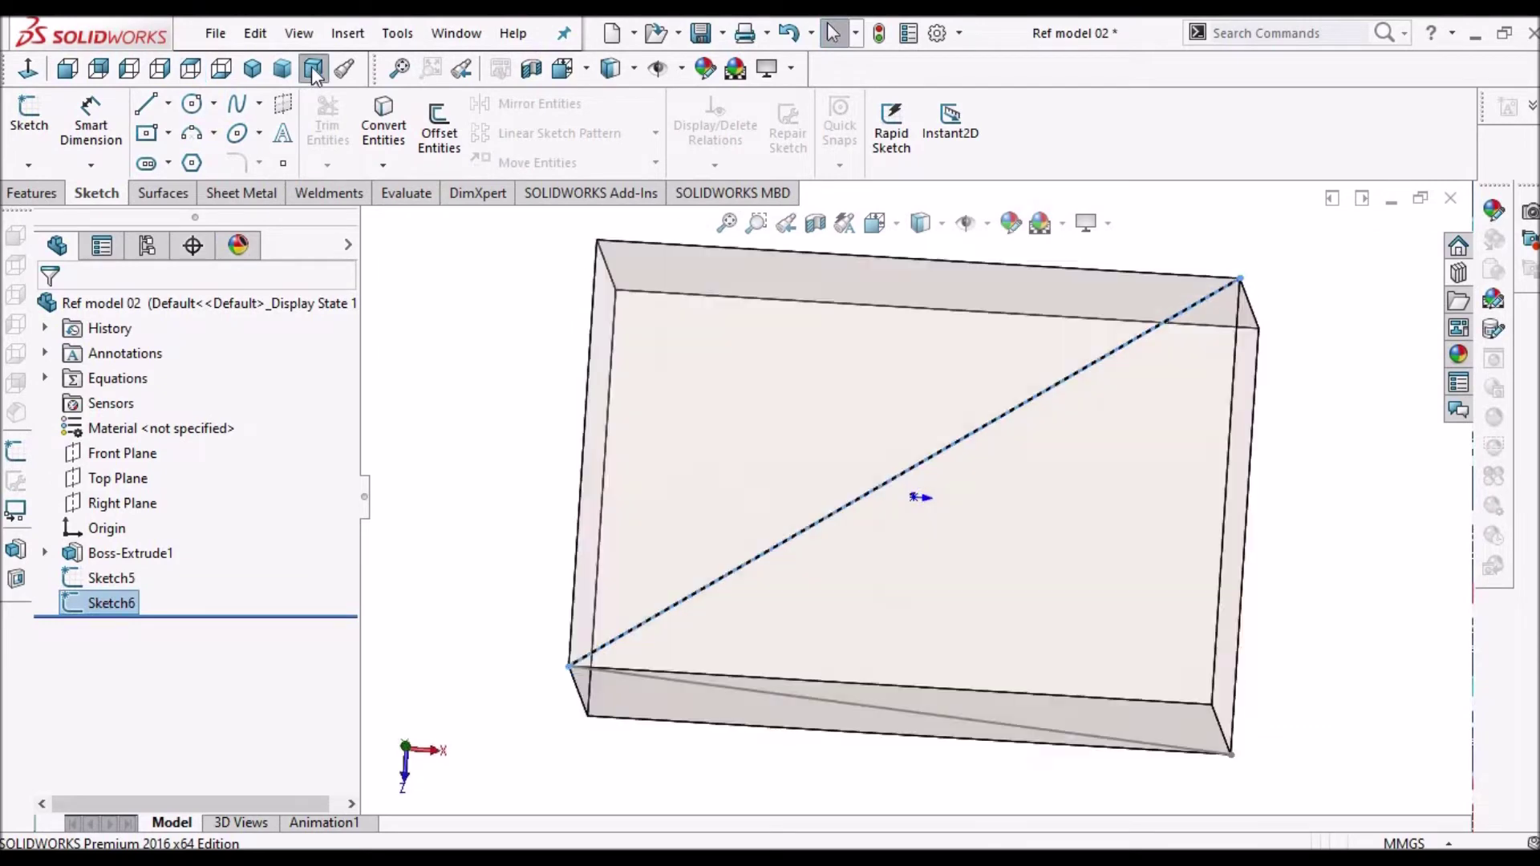
click(1262, 385)
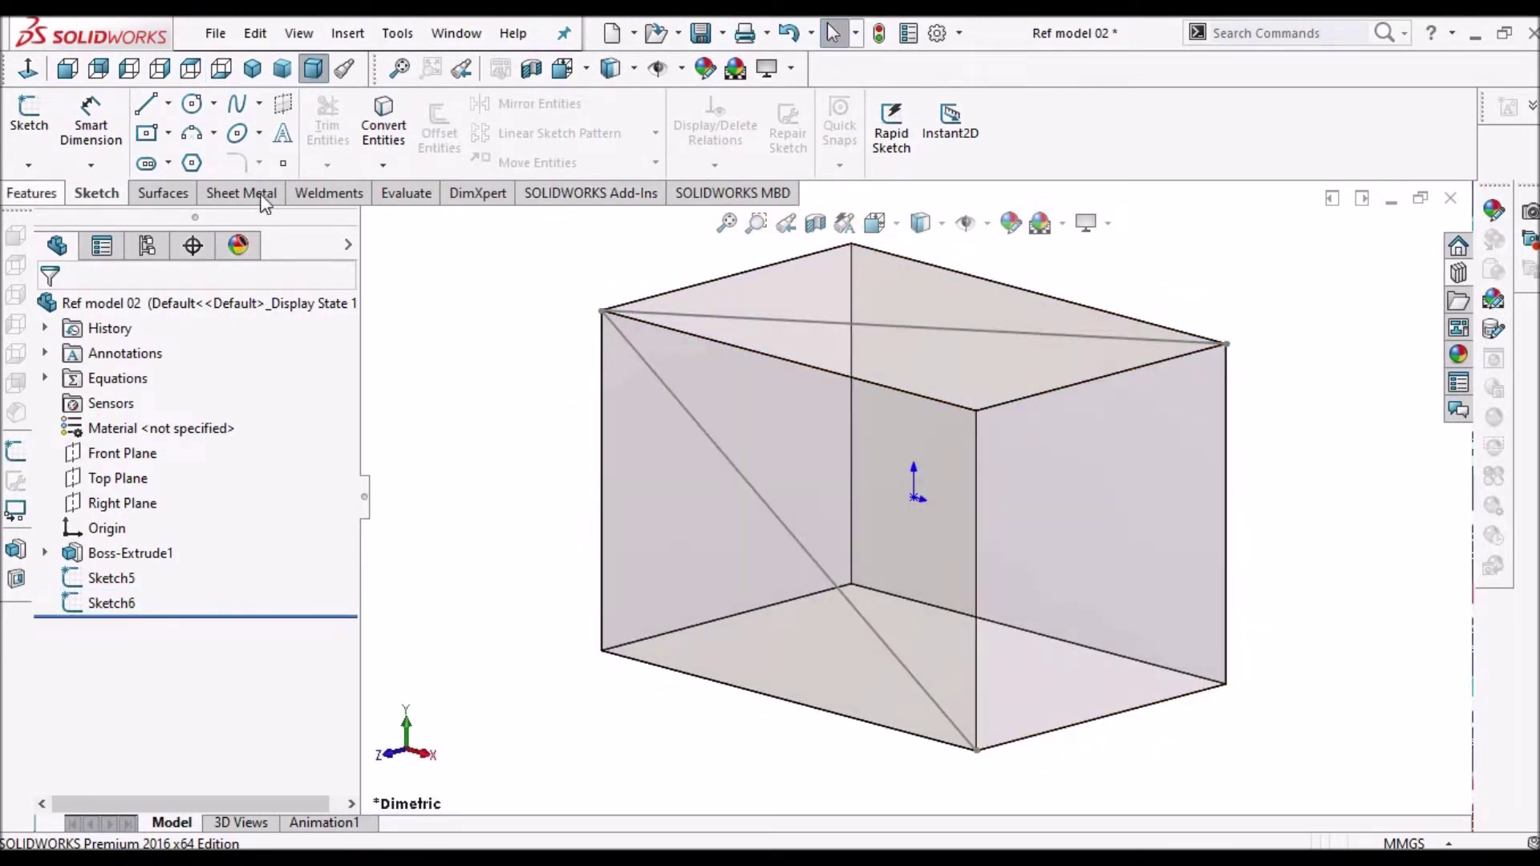
click(966, 165)
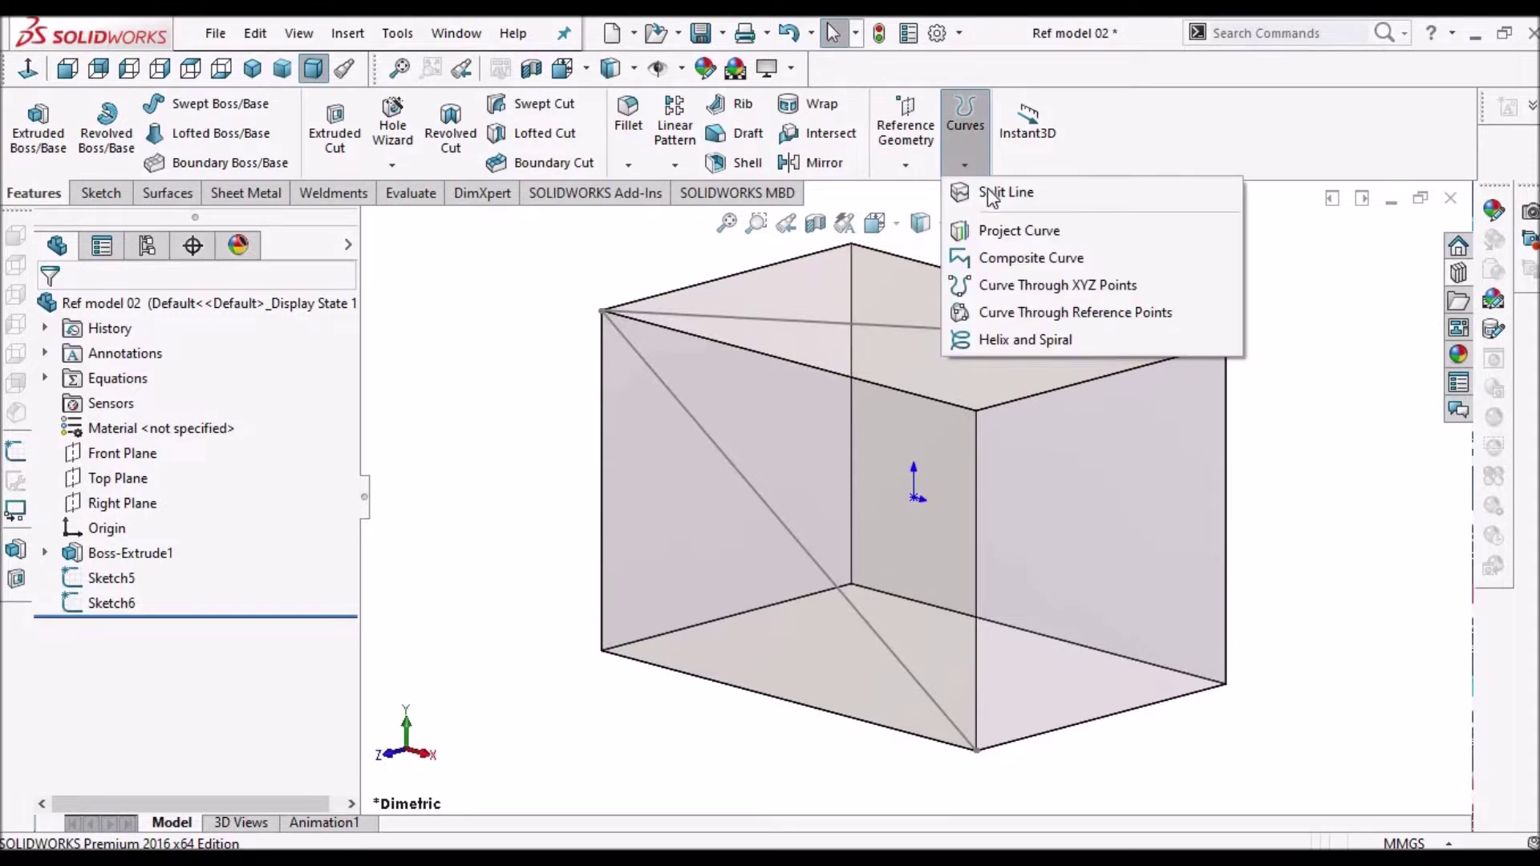
click(1002, 230)
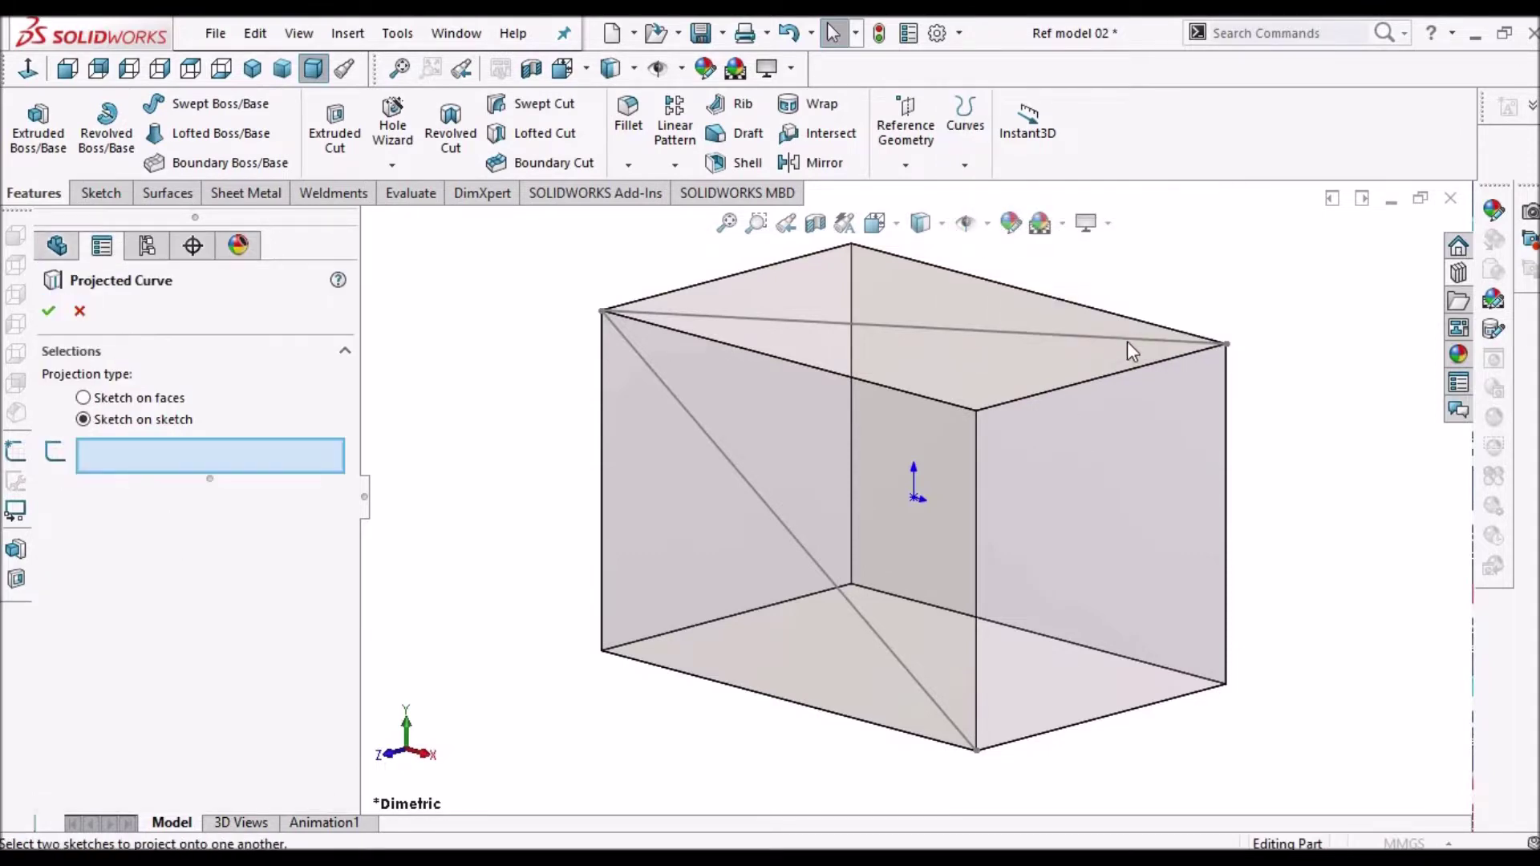
click(990, 332)
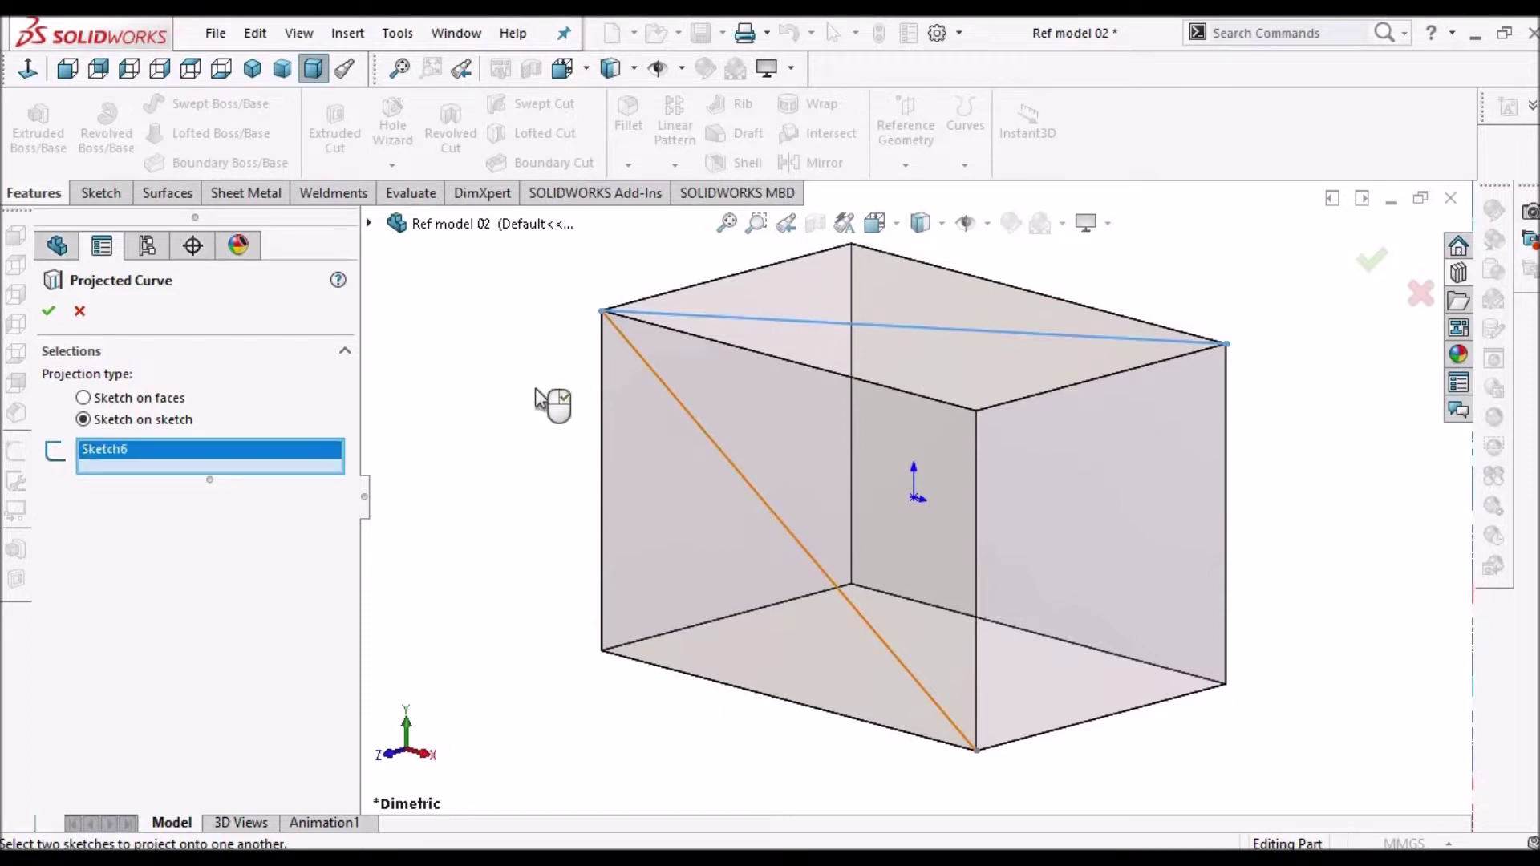
click(48, 311)
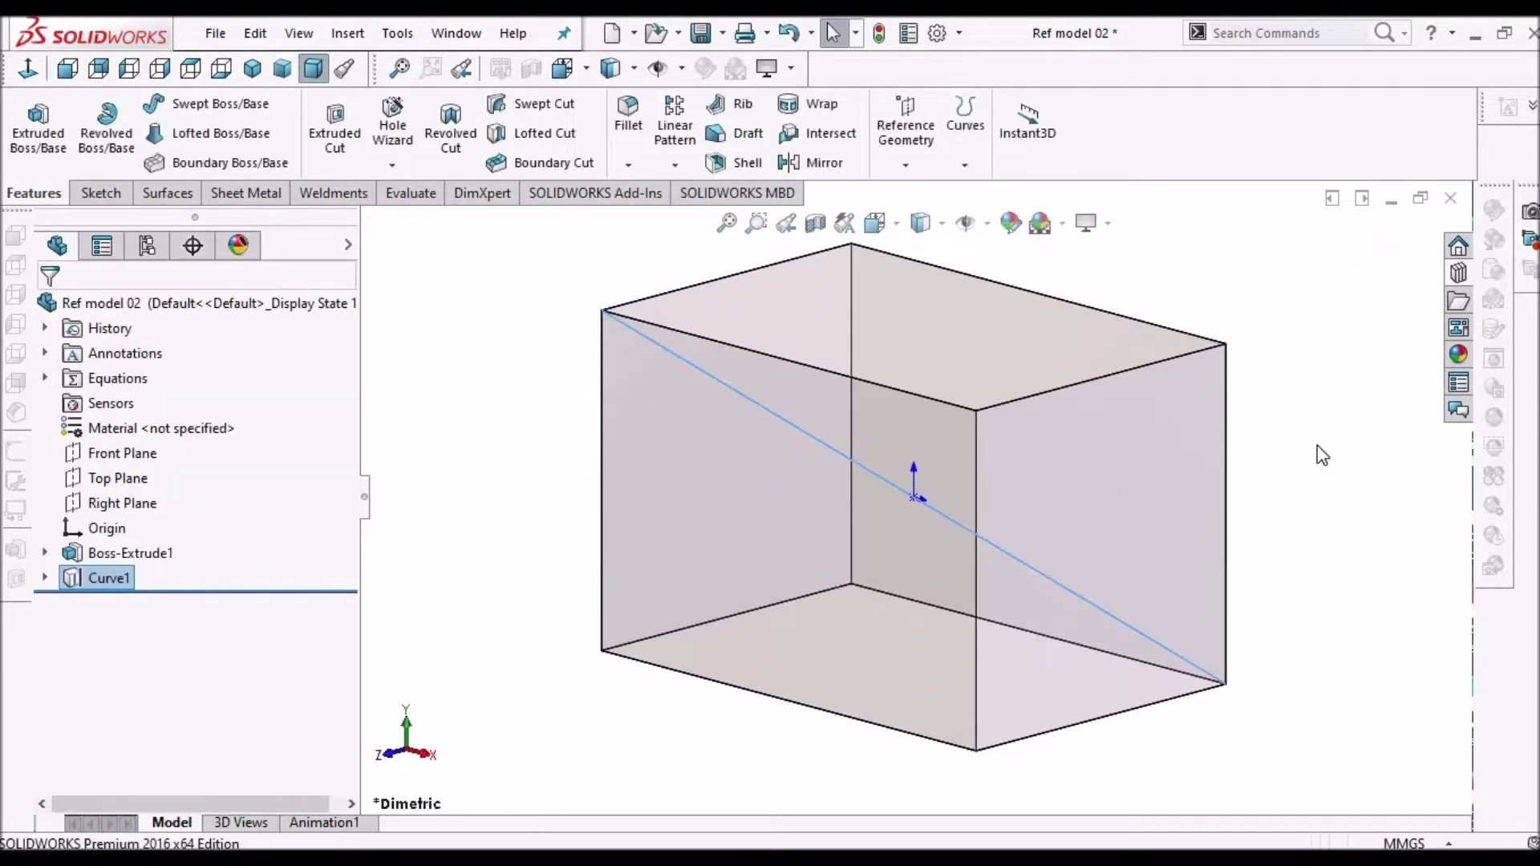
click(1314, 445)
Inspect the projected curve through the box and hide it.
scroll(1031, 482, up, 3)
scroll(1032, 481, down, 2)
middle_drag(1032, 489, 1062, 595)
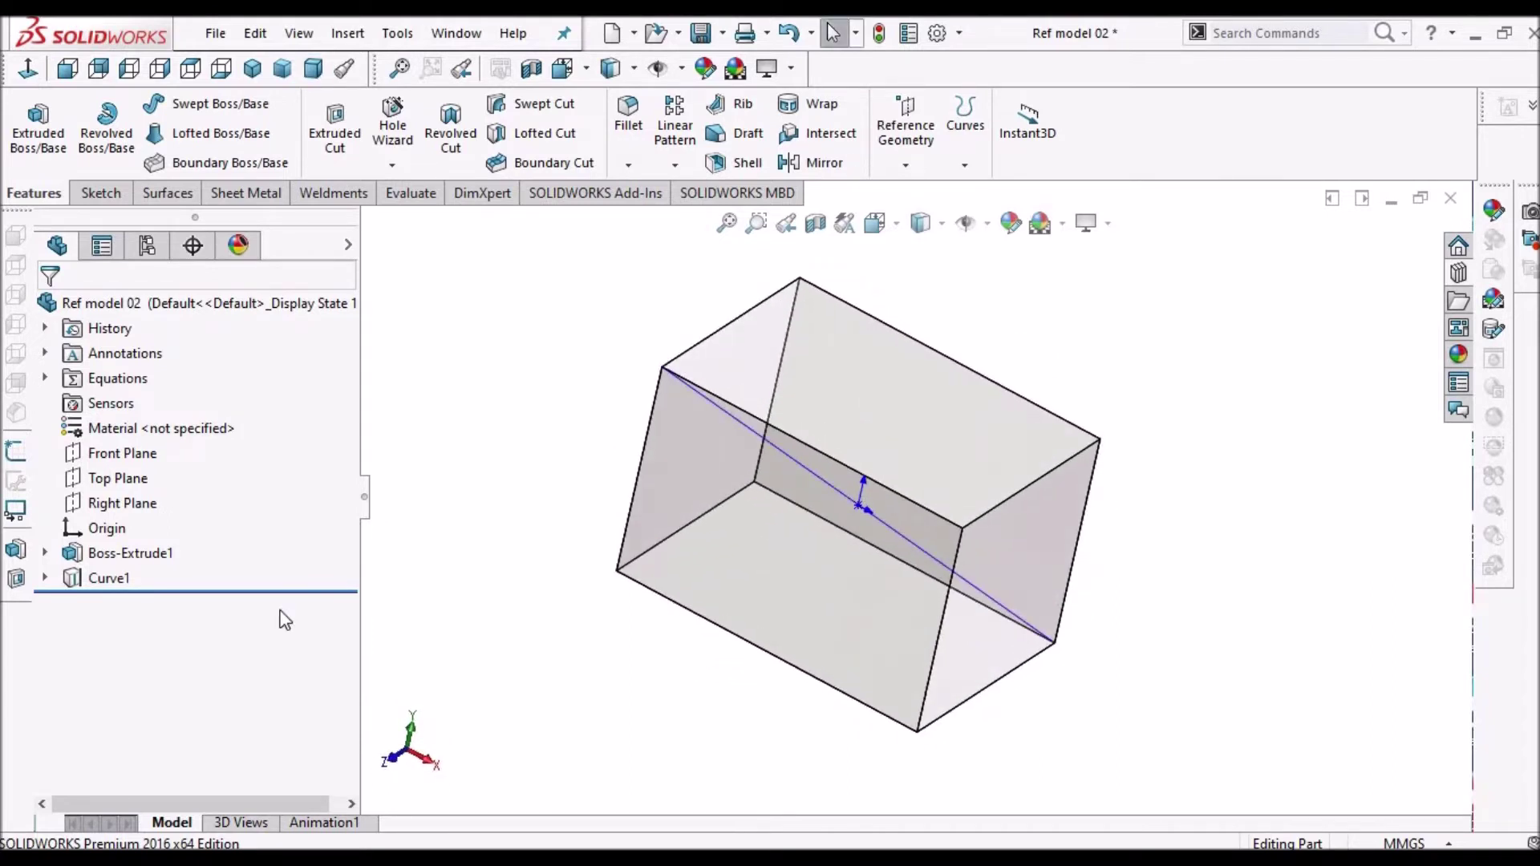
click(109, 579)
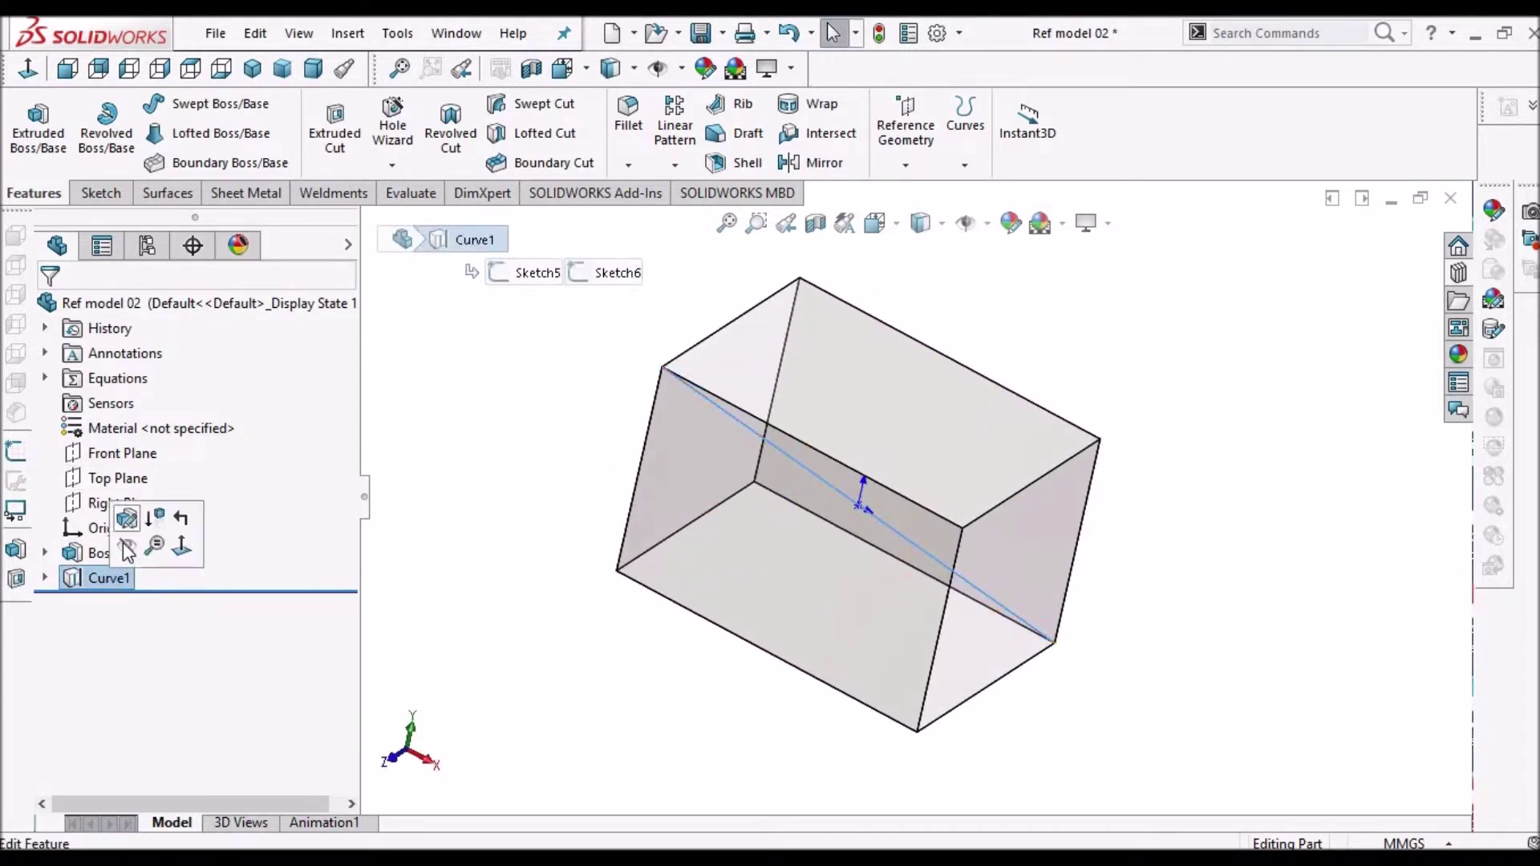
click(489, 353)
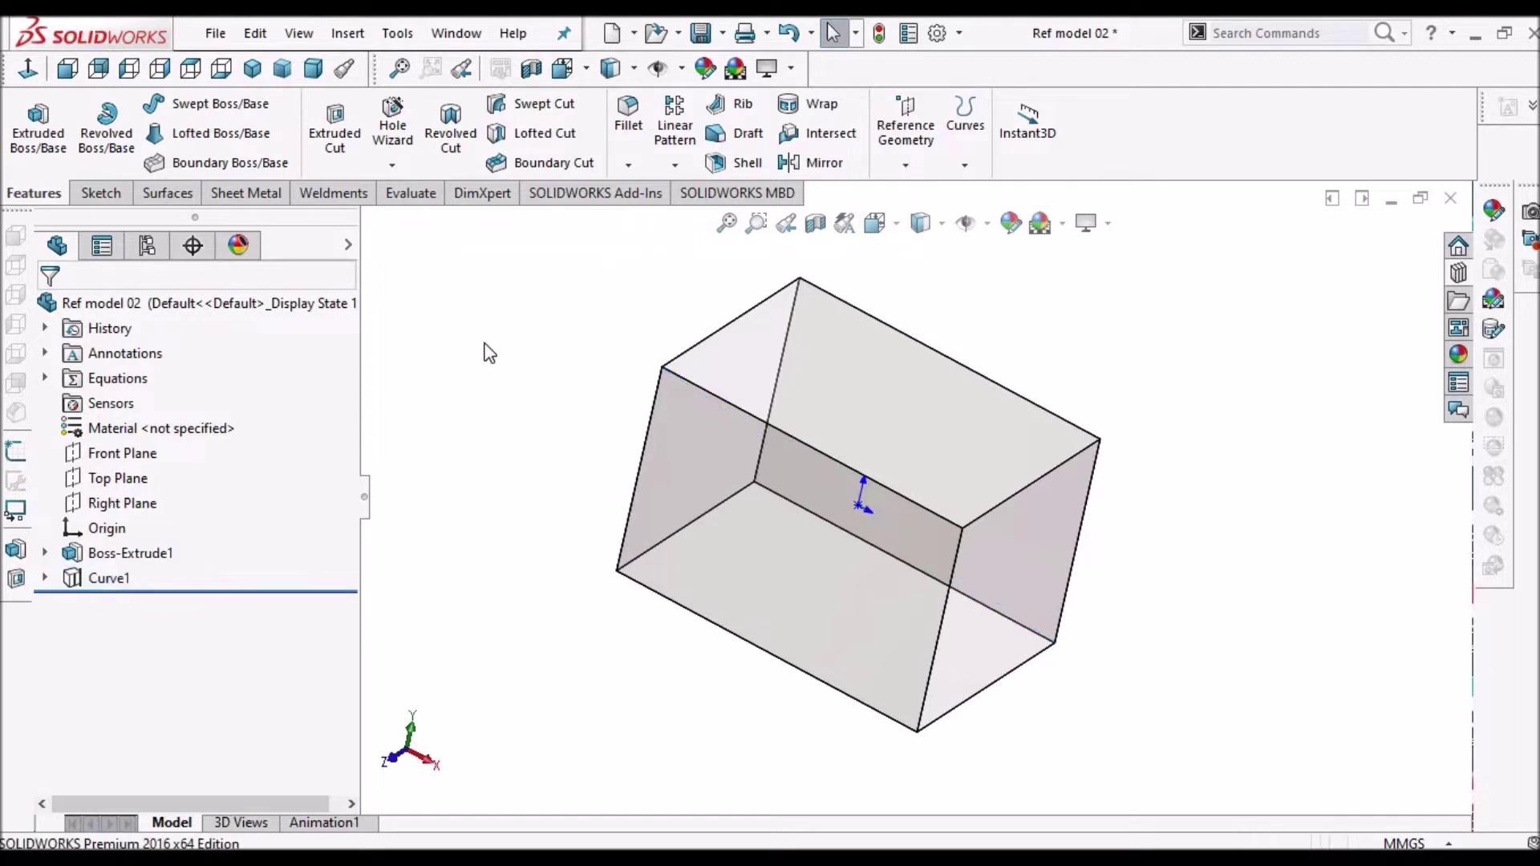
Draw a 3D sketch line through the box from the front upper-left corner to the back lower-right corner.
click(112, 194)
click(31, 162)
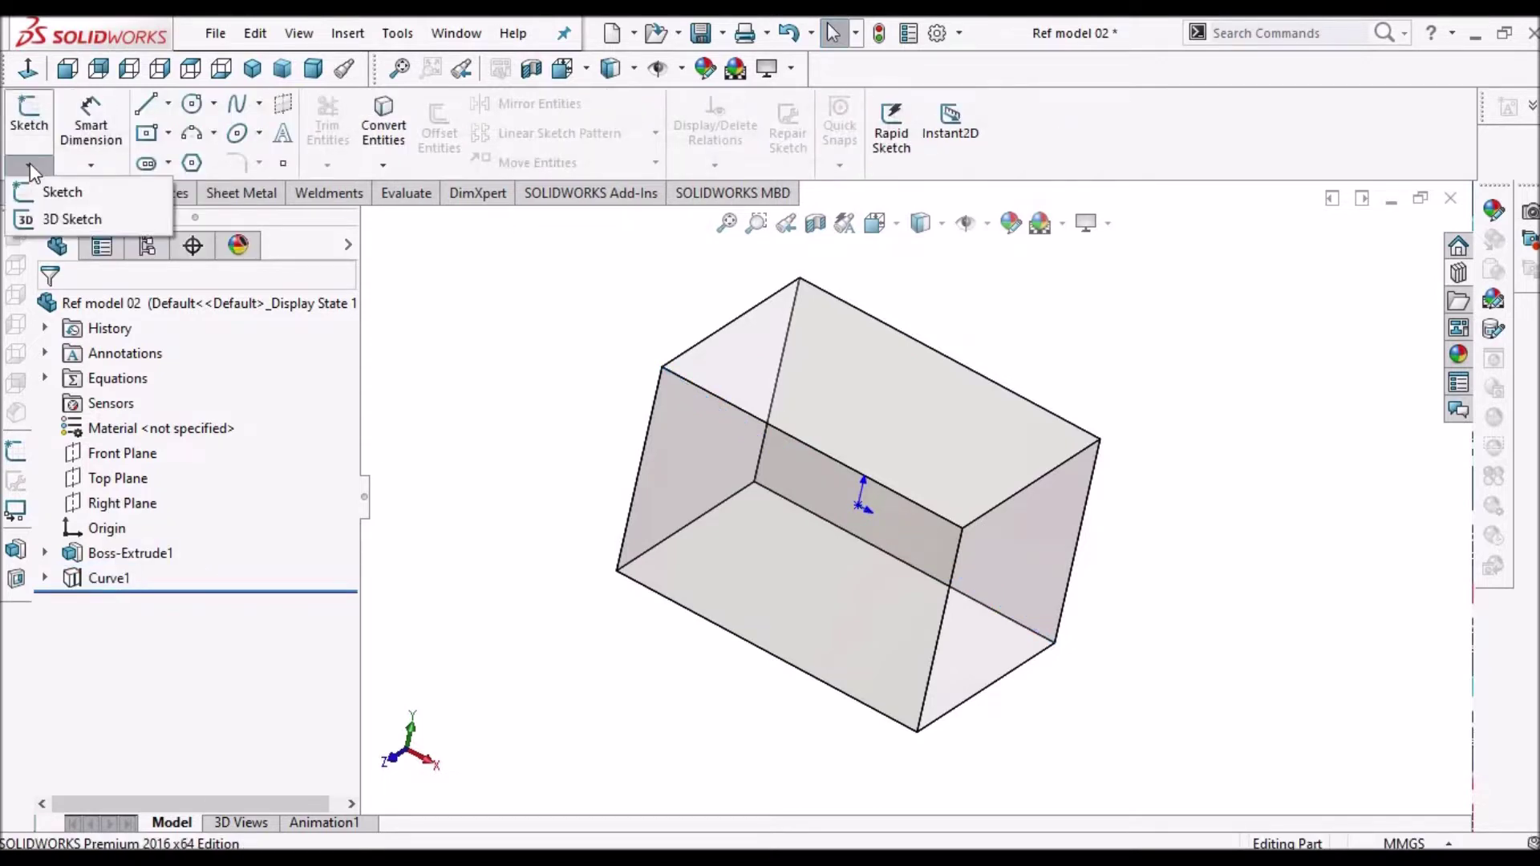
click(48, 219)
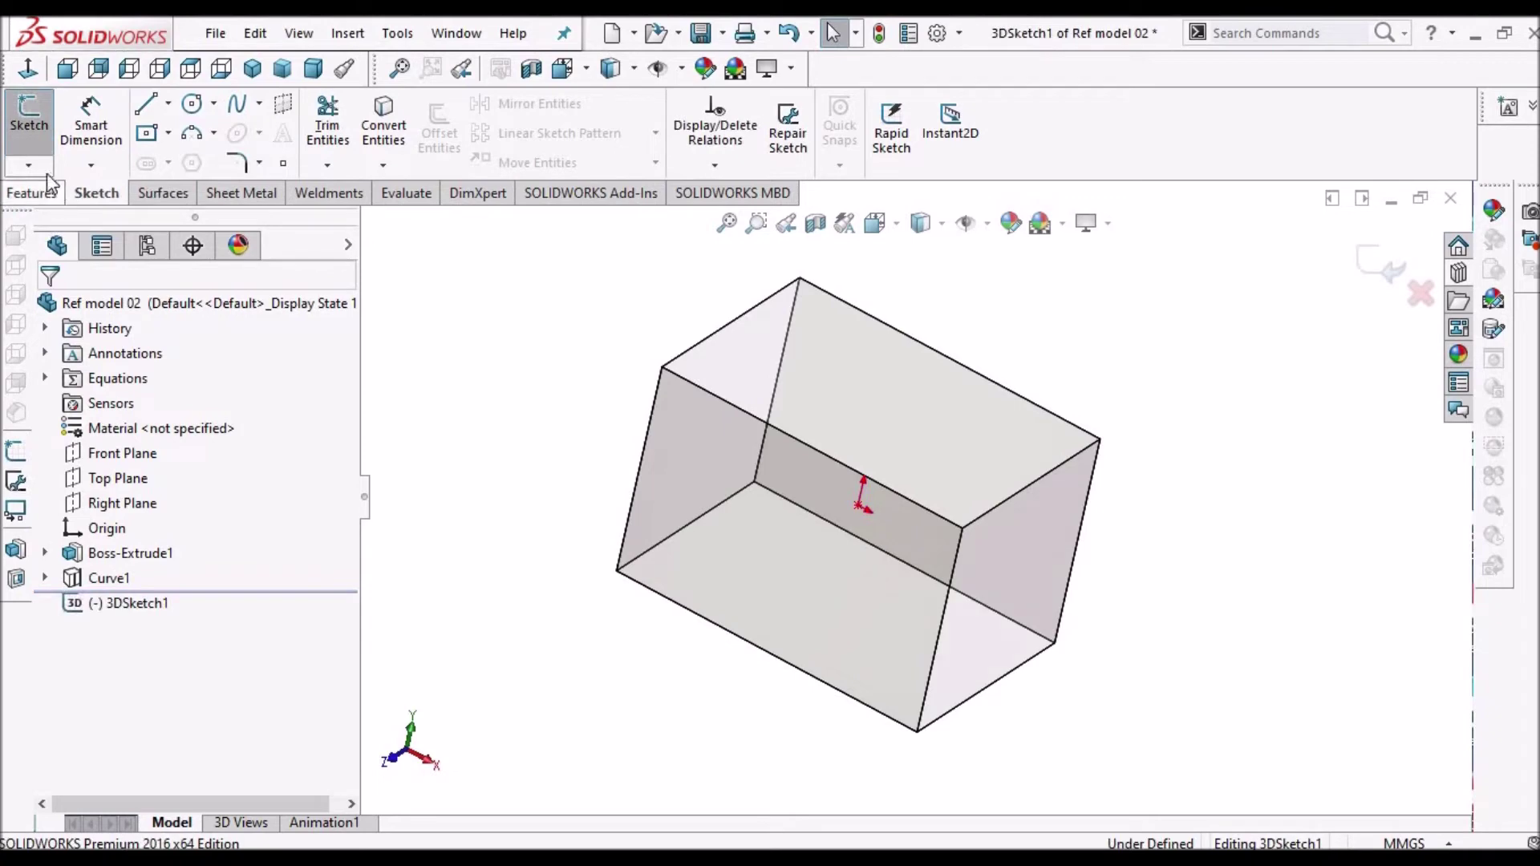
click(147, 114)
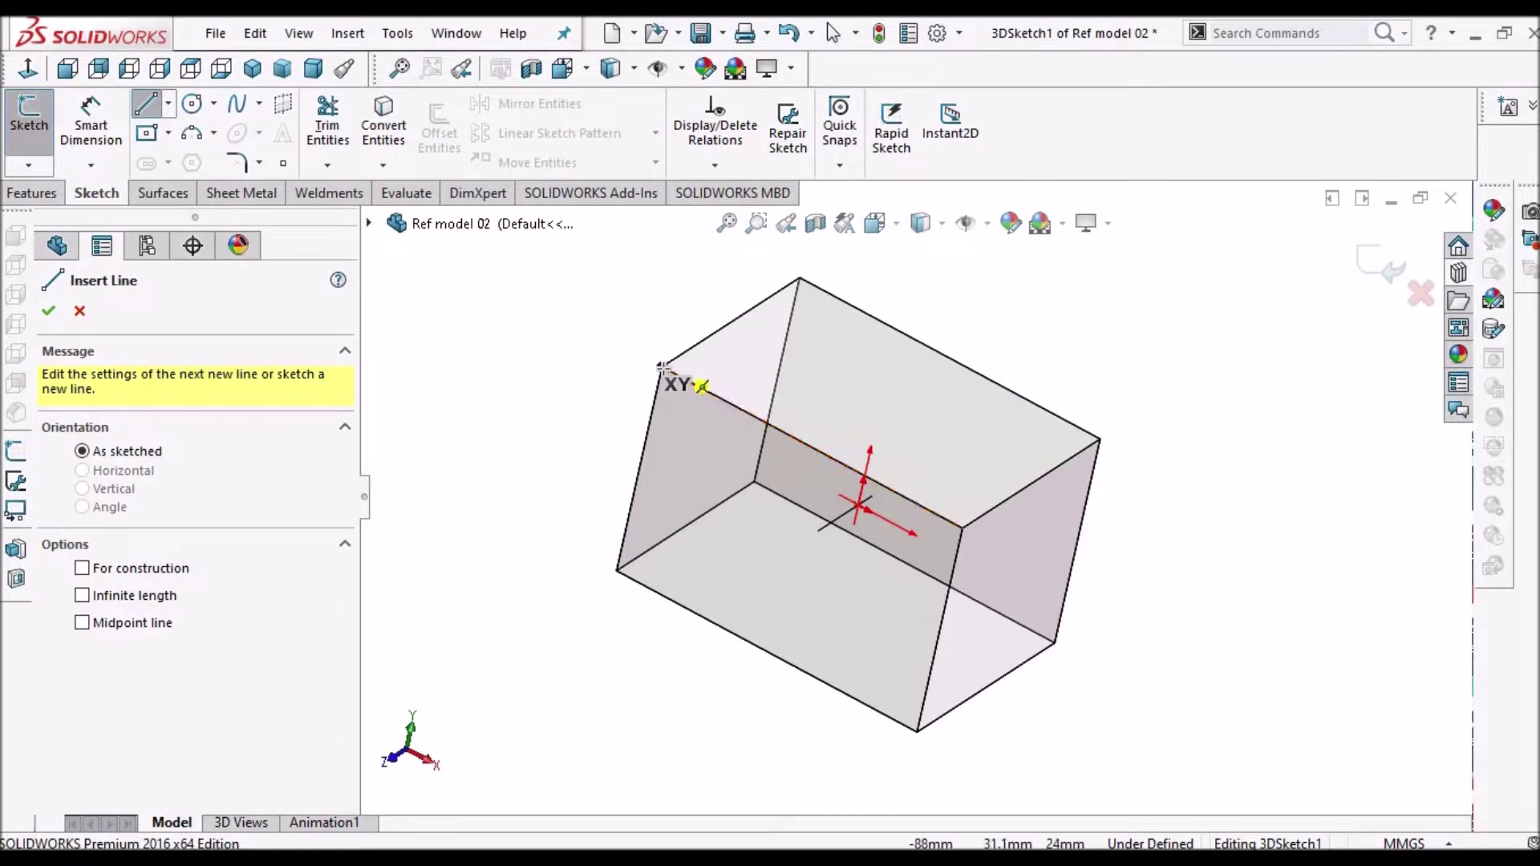
click(1053, 639)
right_click(1170, 383)
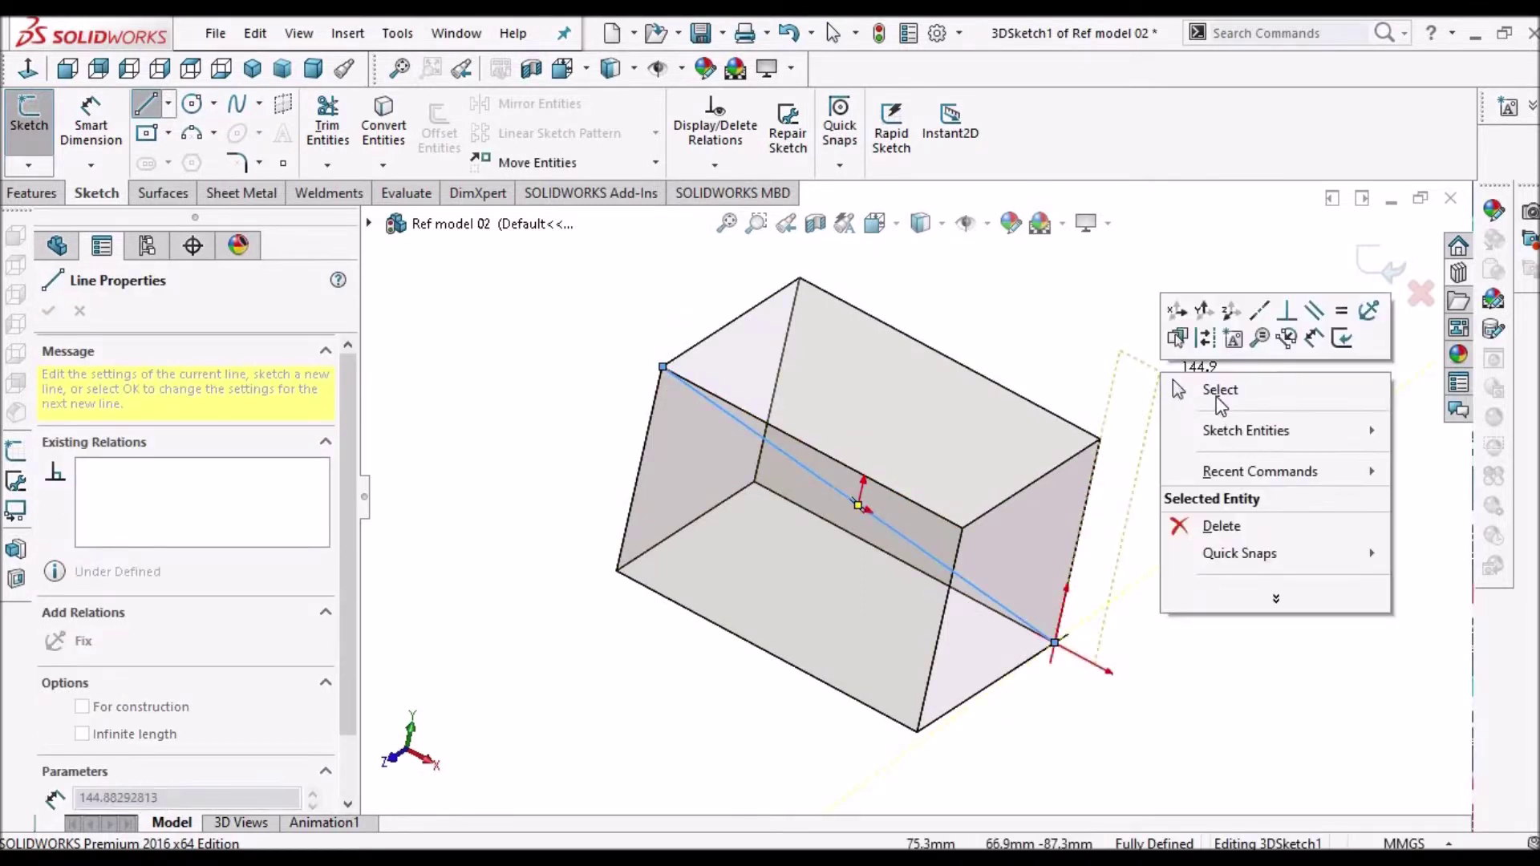
click(1198, 389)
click(1352, 256)
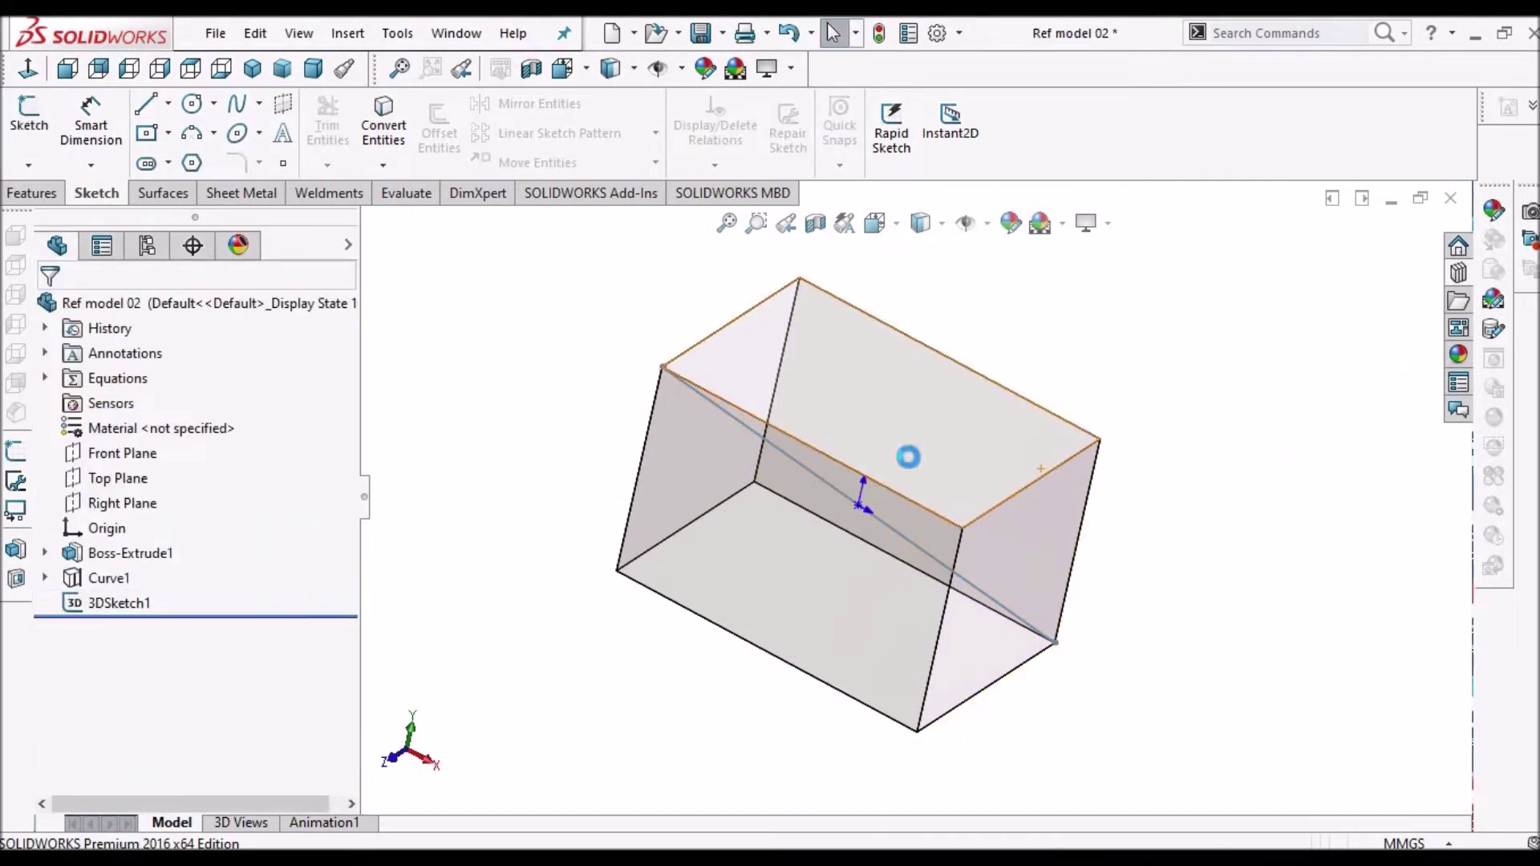
middle_drag(874, 340, 966, 529)
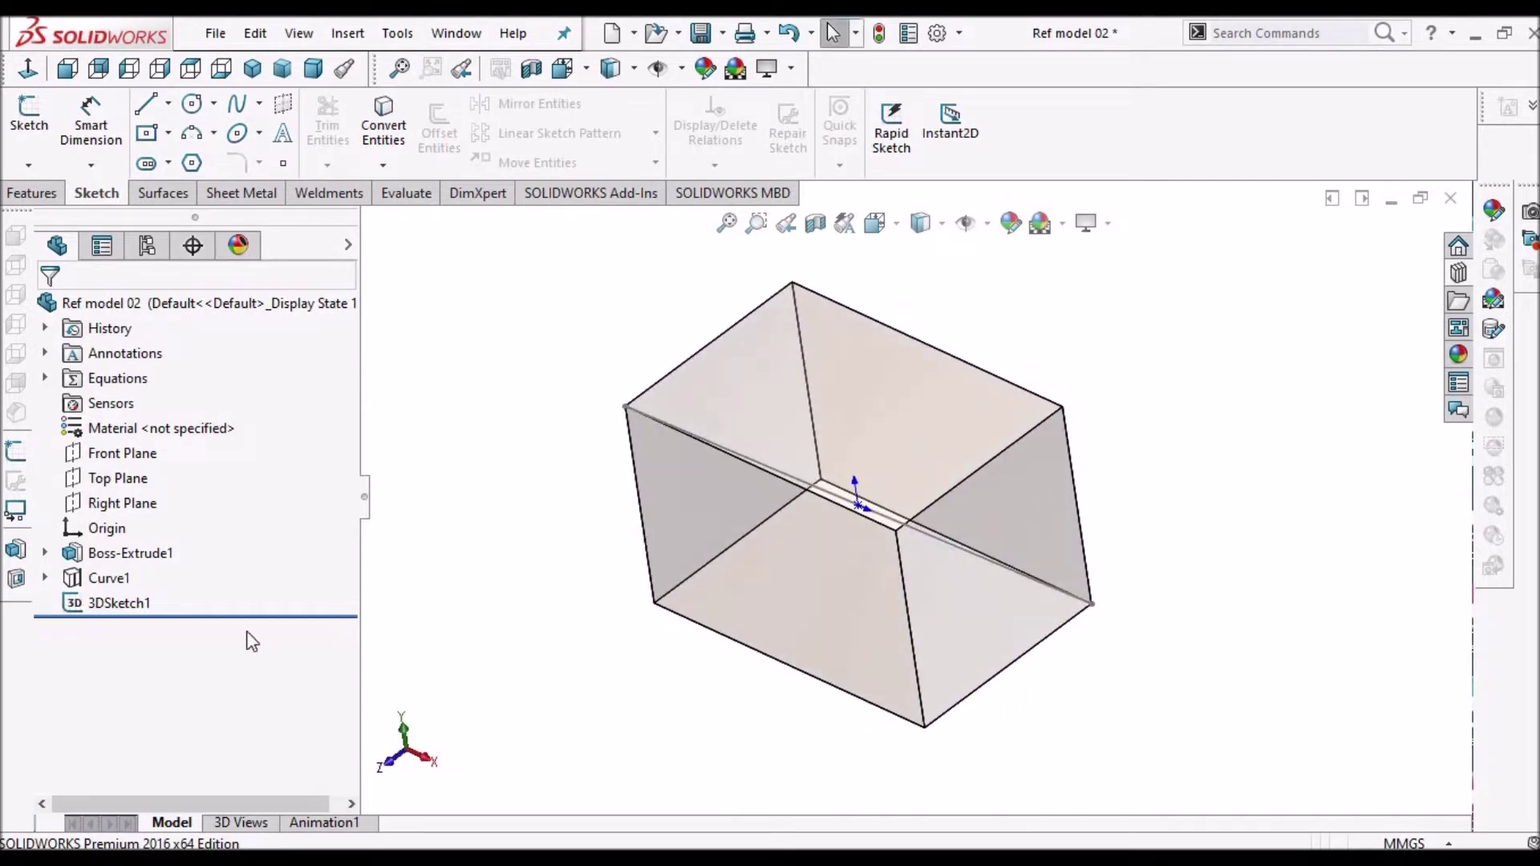
Show the hidden projected curve again and view it together with the 3D sketch line inside the box.
click(117, 584)
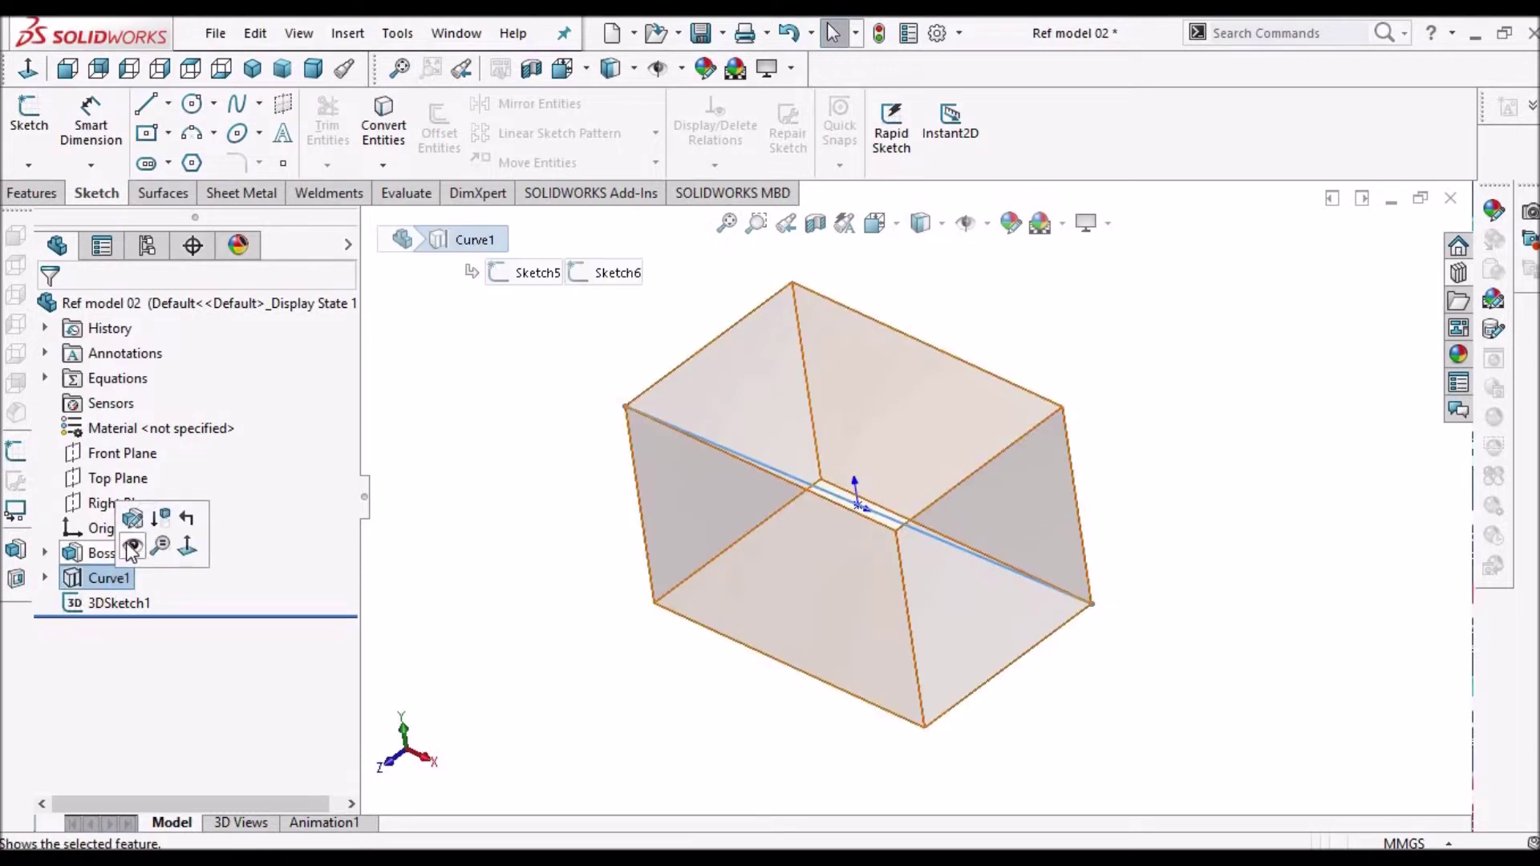
scroll(967, 507, down, 4)
middle_drag(960, 514, 967, 370)
scroll(965, 550, up, 4)
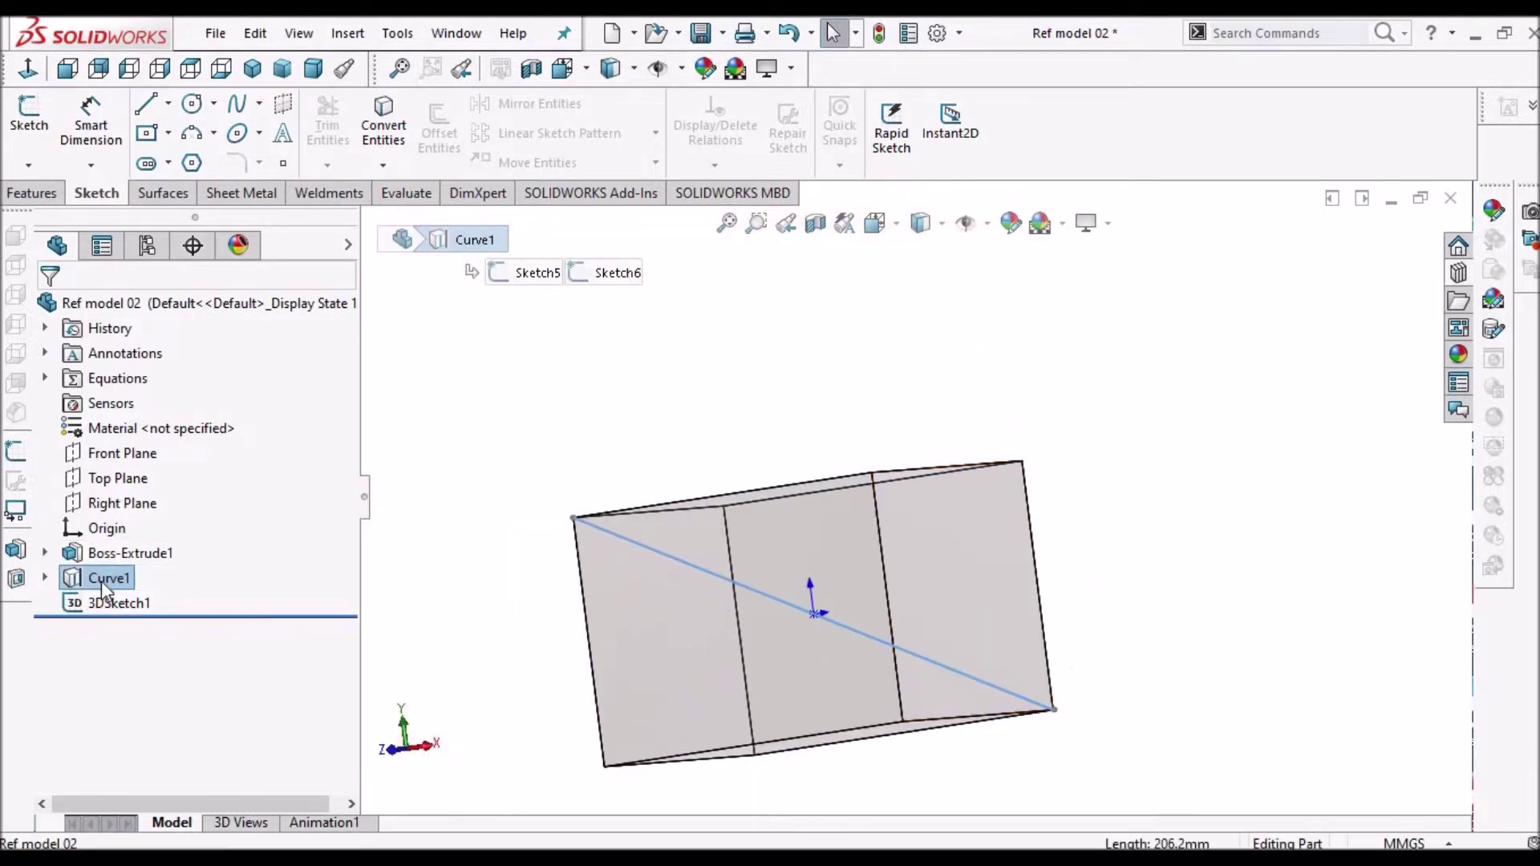
Compare the path of the projected curve with that of the 3D sketch line by highlighting each one inside the box.
click(101, 579)
middle_drag(781, 502, 822, 525)
click(109, 585)
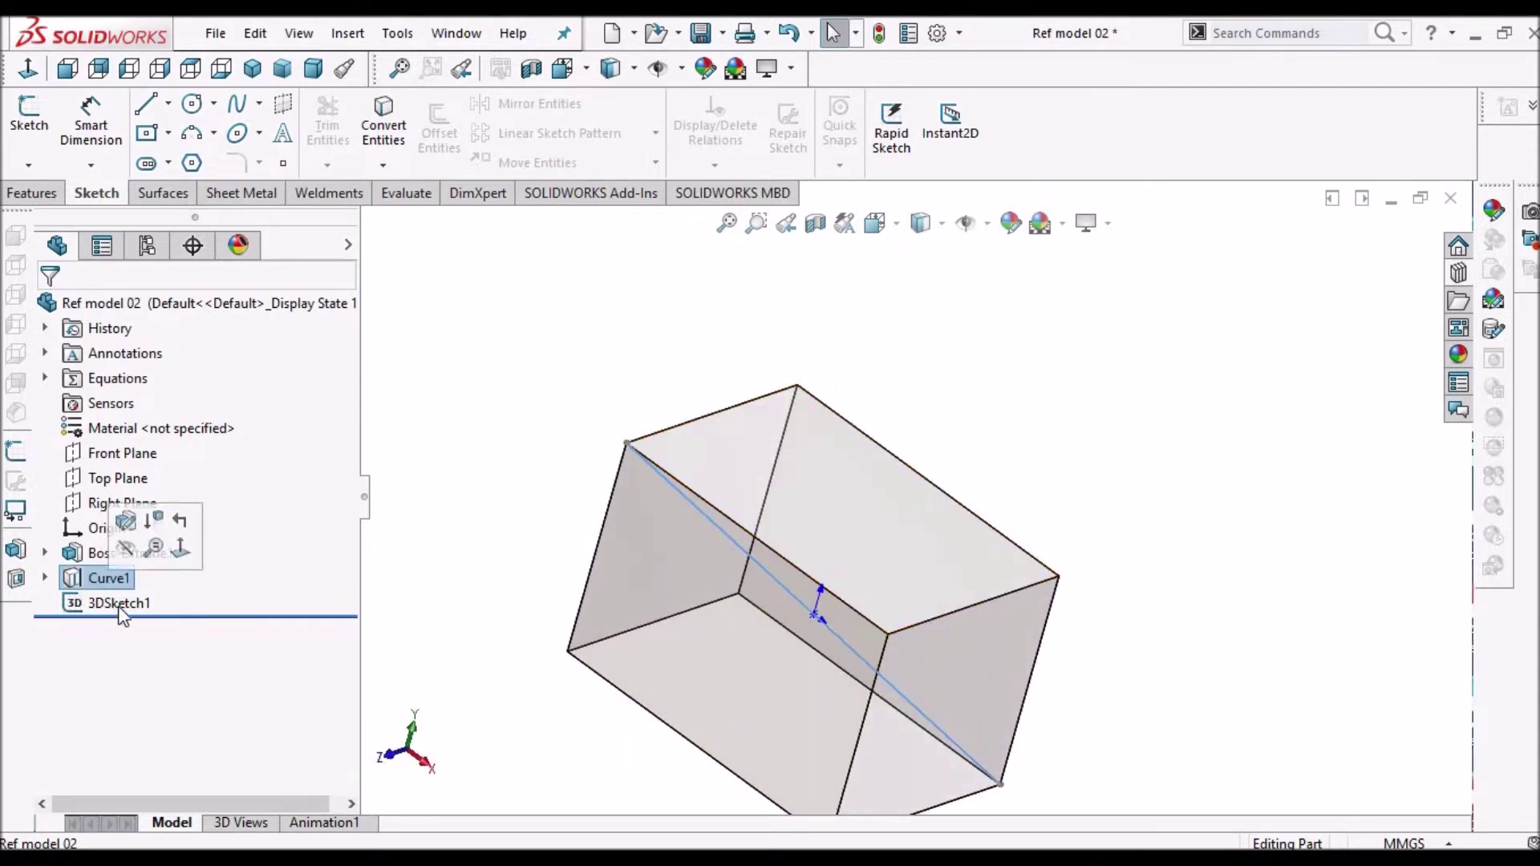
click(120, 605)
scroll(817, 609, down, 5)
mouse_move(900, 567)
middle_down()
mouse_move(939, 457)
mouse_move(946, 538)
mouse_move(922, 619)
middle_up()
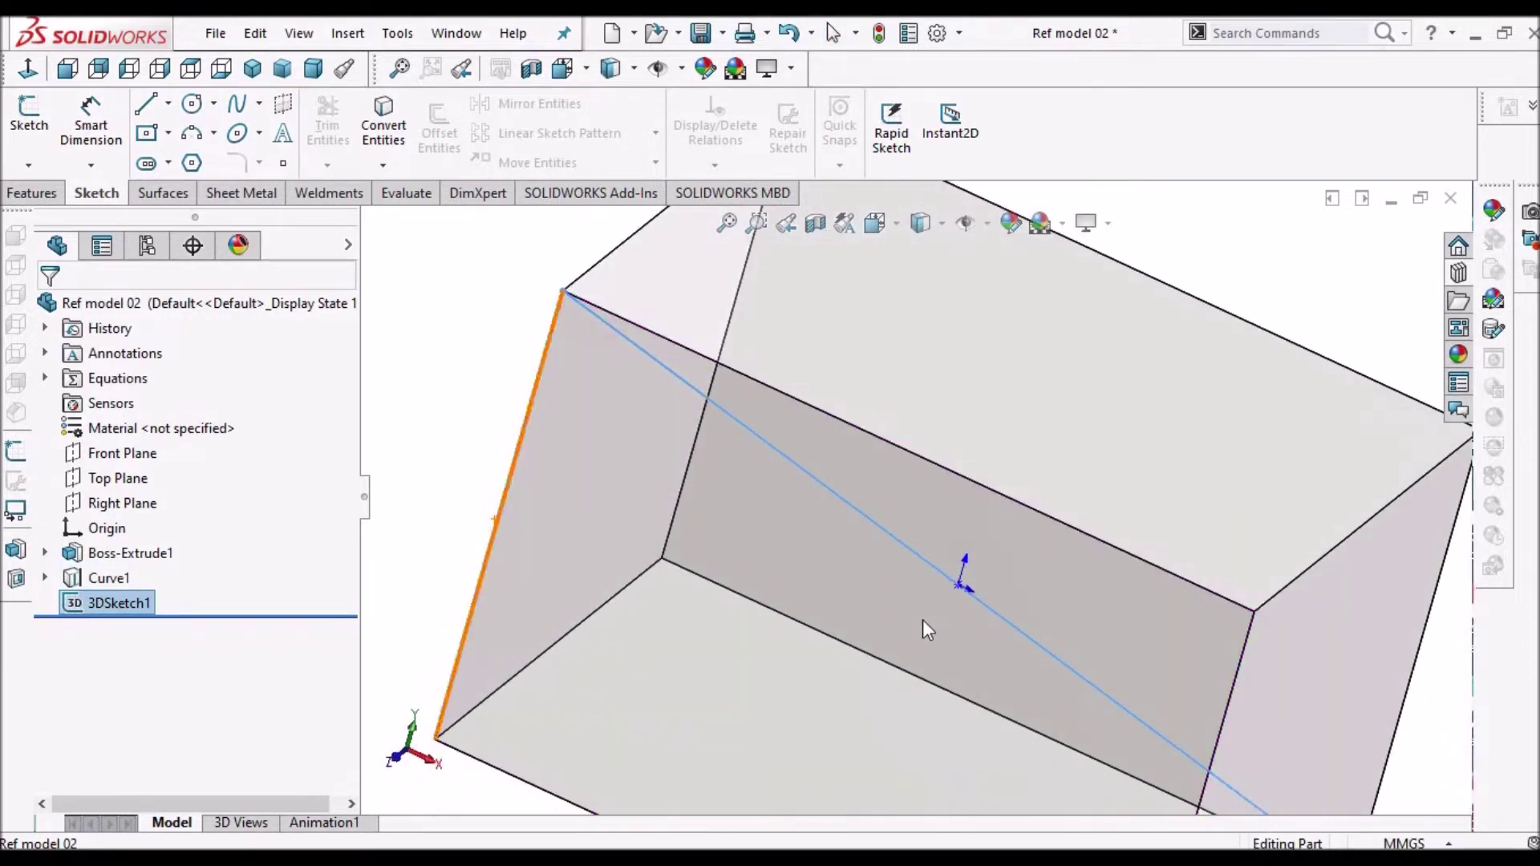
scroll(922, 619, up, 3)
scroll(613, 372, up, 1)
click(611, 371)
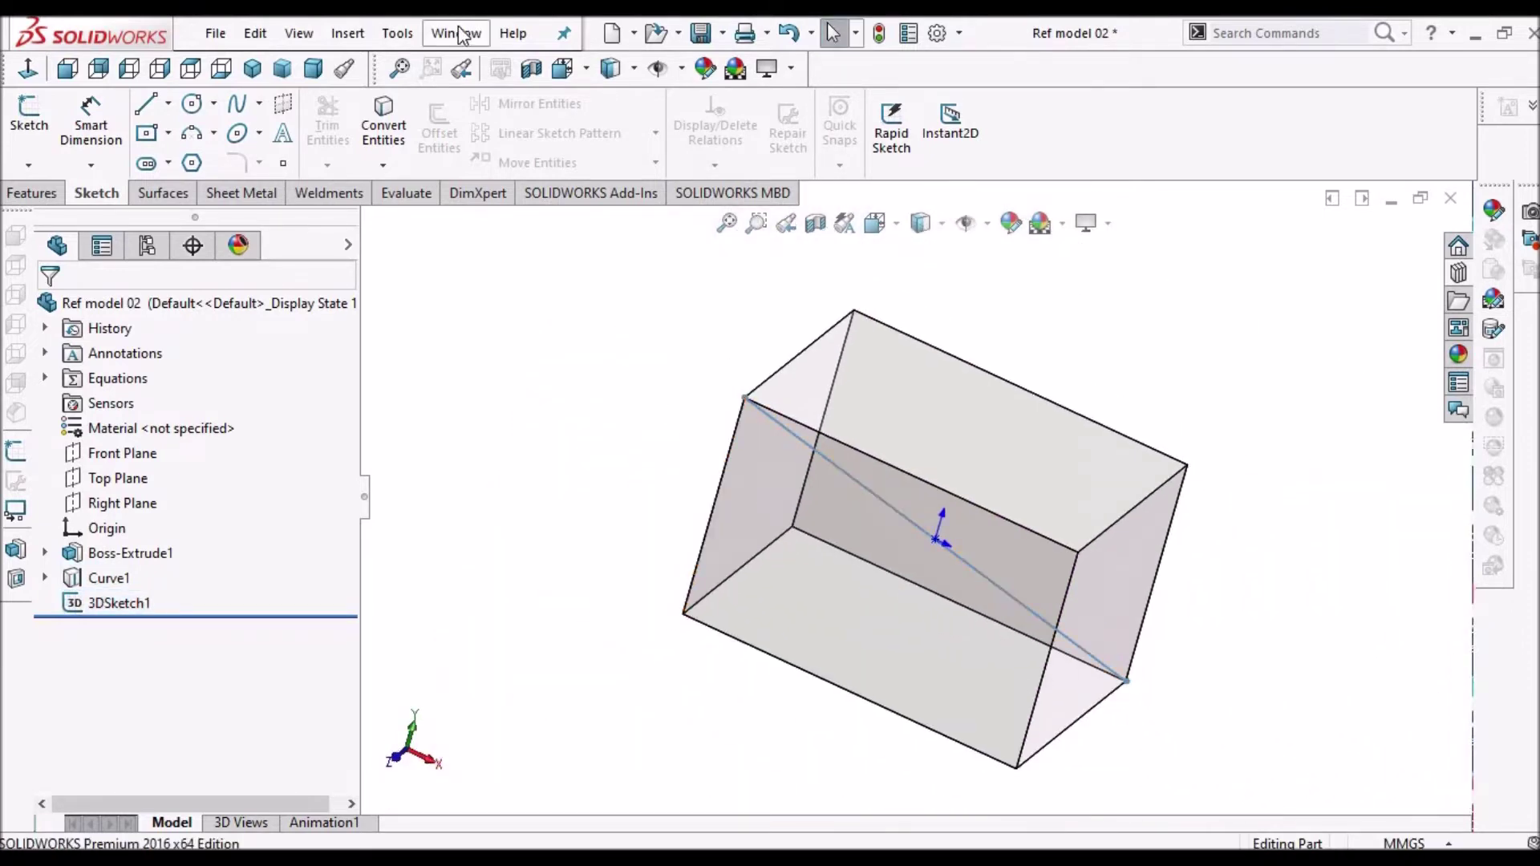
Switch to the other open part document, Ref model.
click(459, 35)
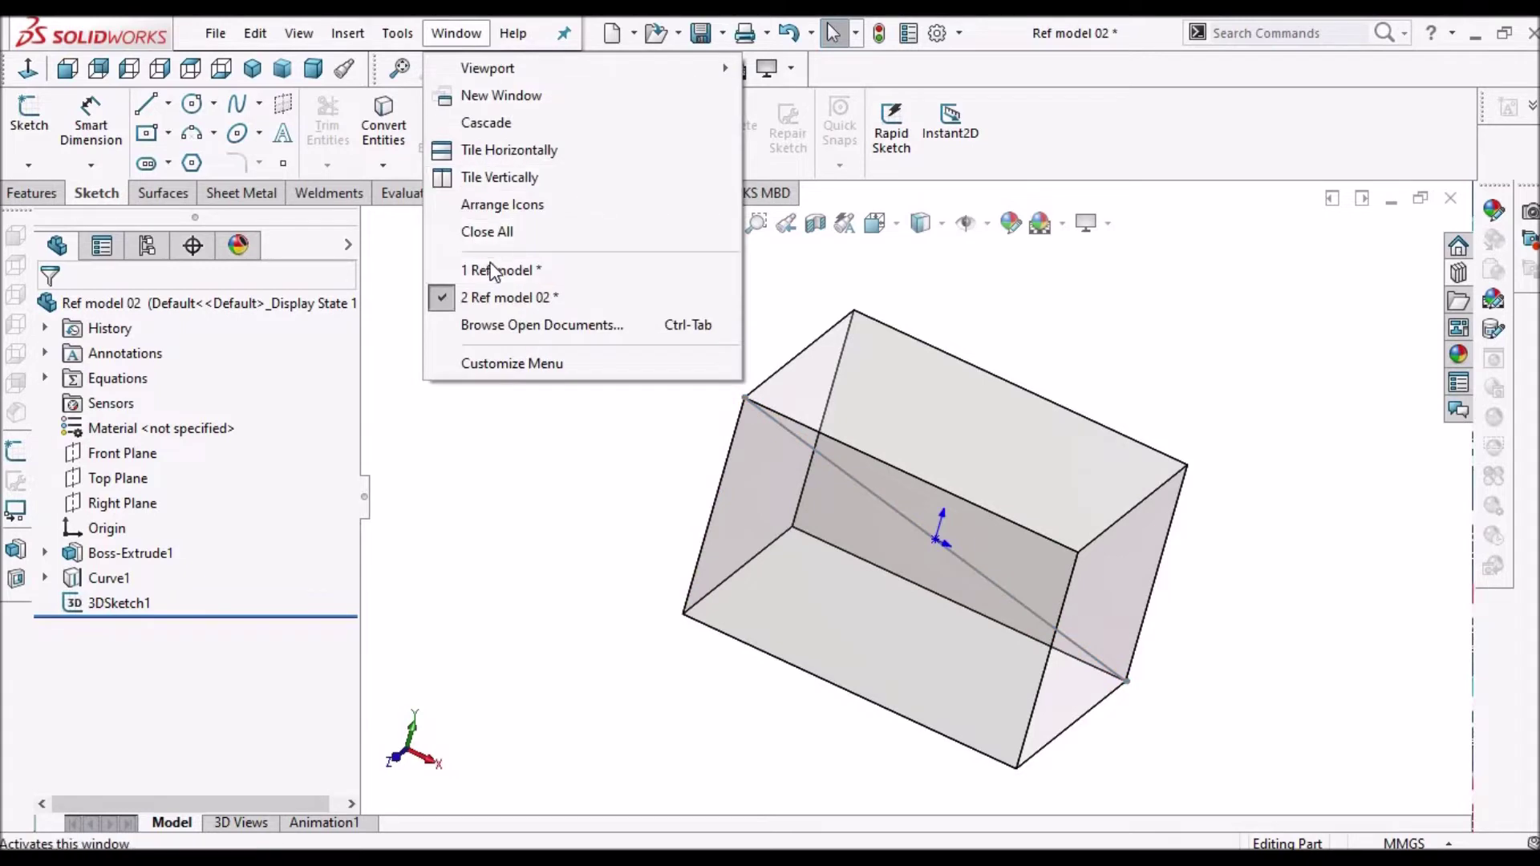
click(1182, 447)
key(ctrl+Tab)
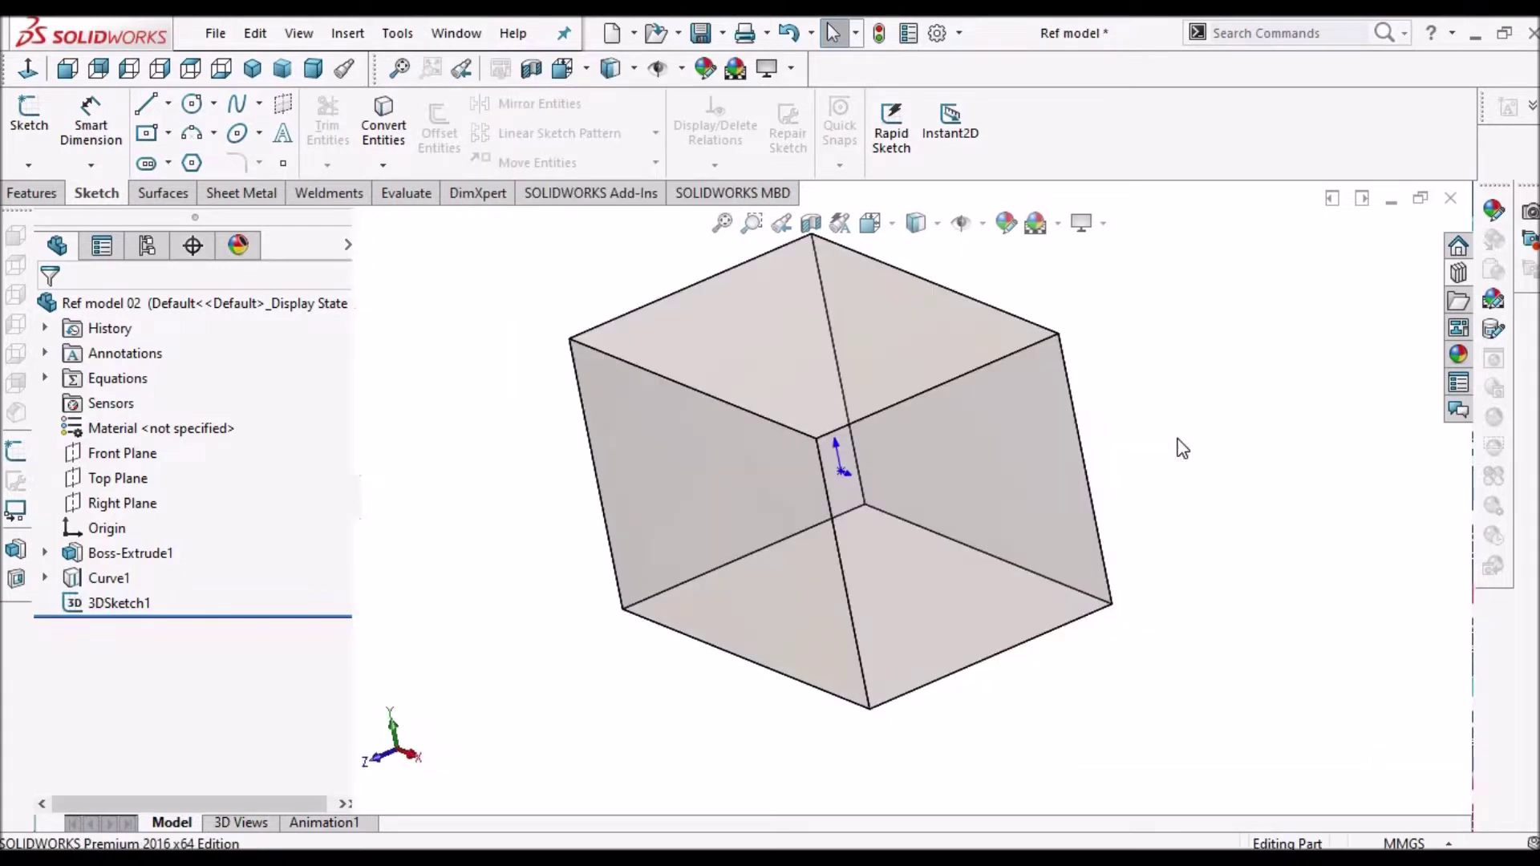
scroll(589, 463, up, 2)
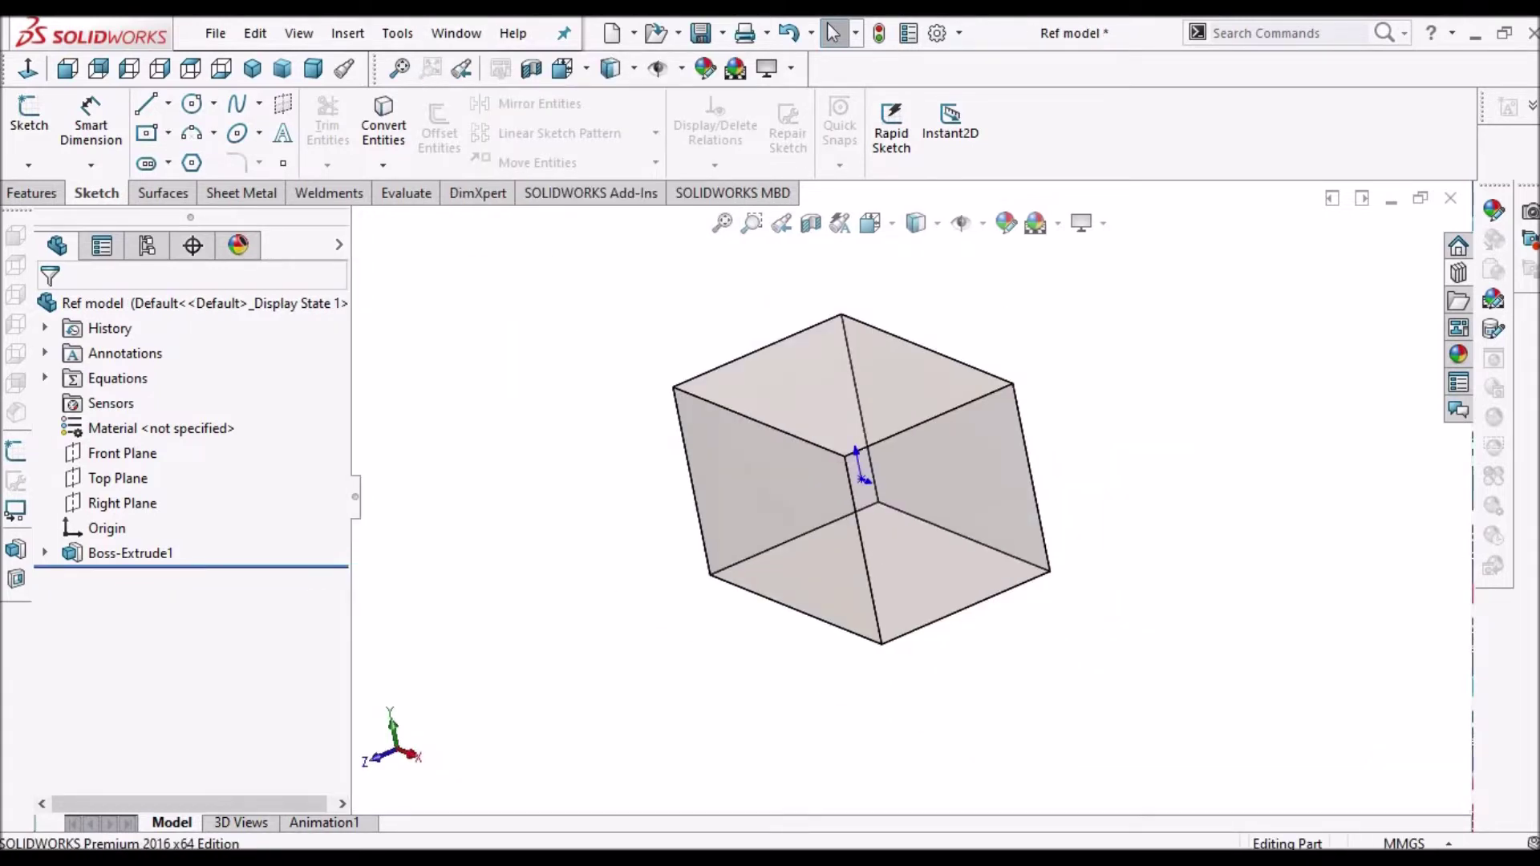
Sketch a three-point arc of about 199 mm radius on the box's front face from the upper-left corner to the lower-right corner.
click(766, 478)
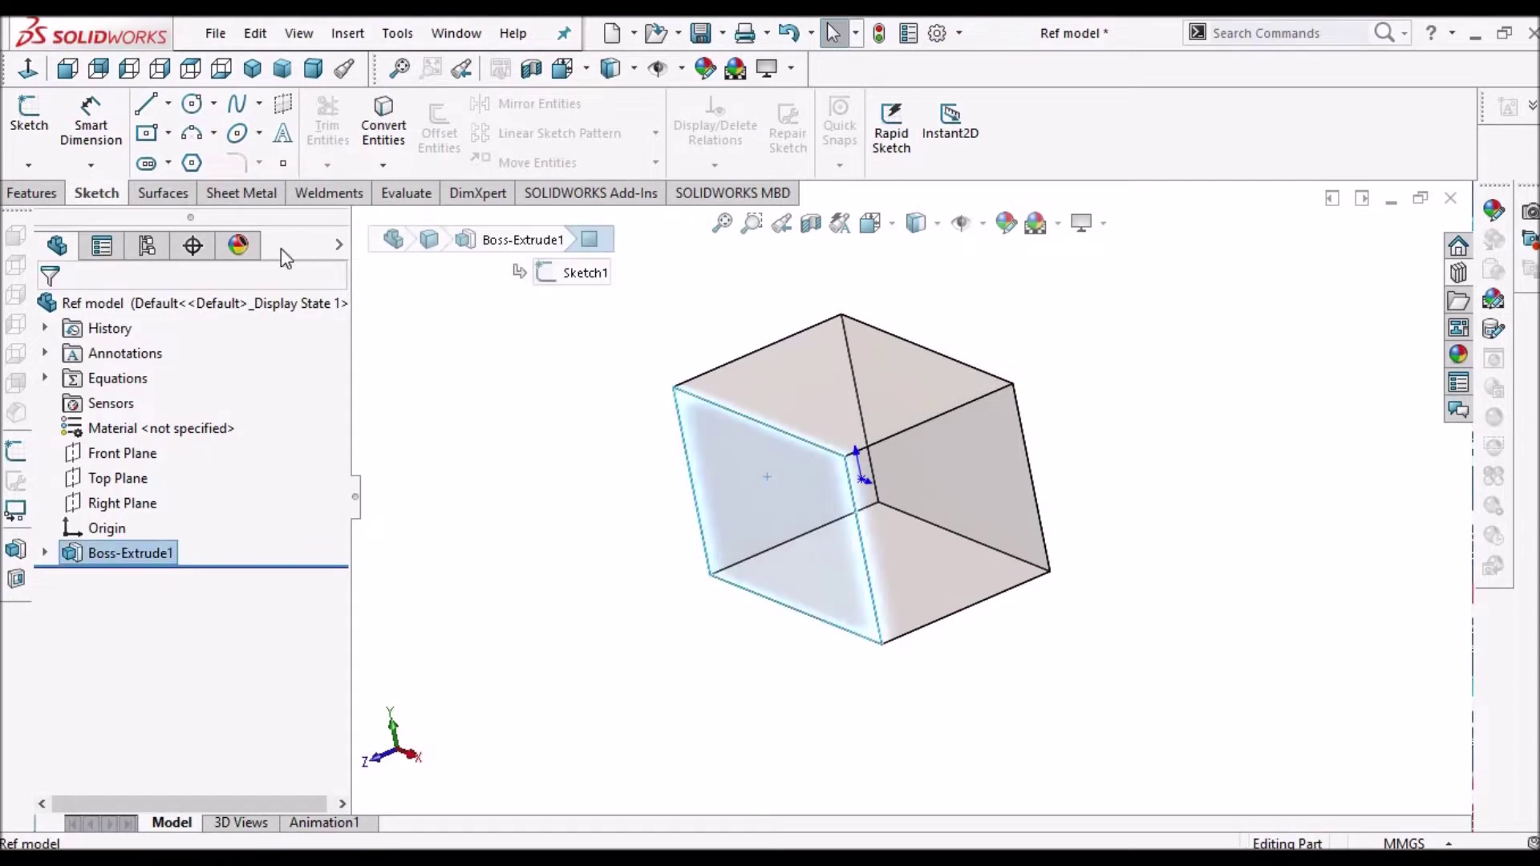
click(29, 120)
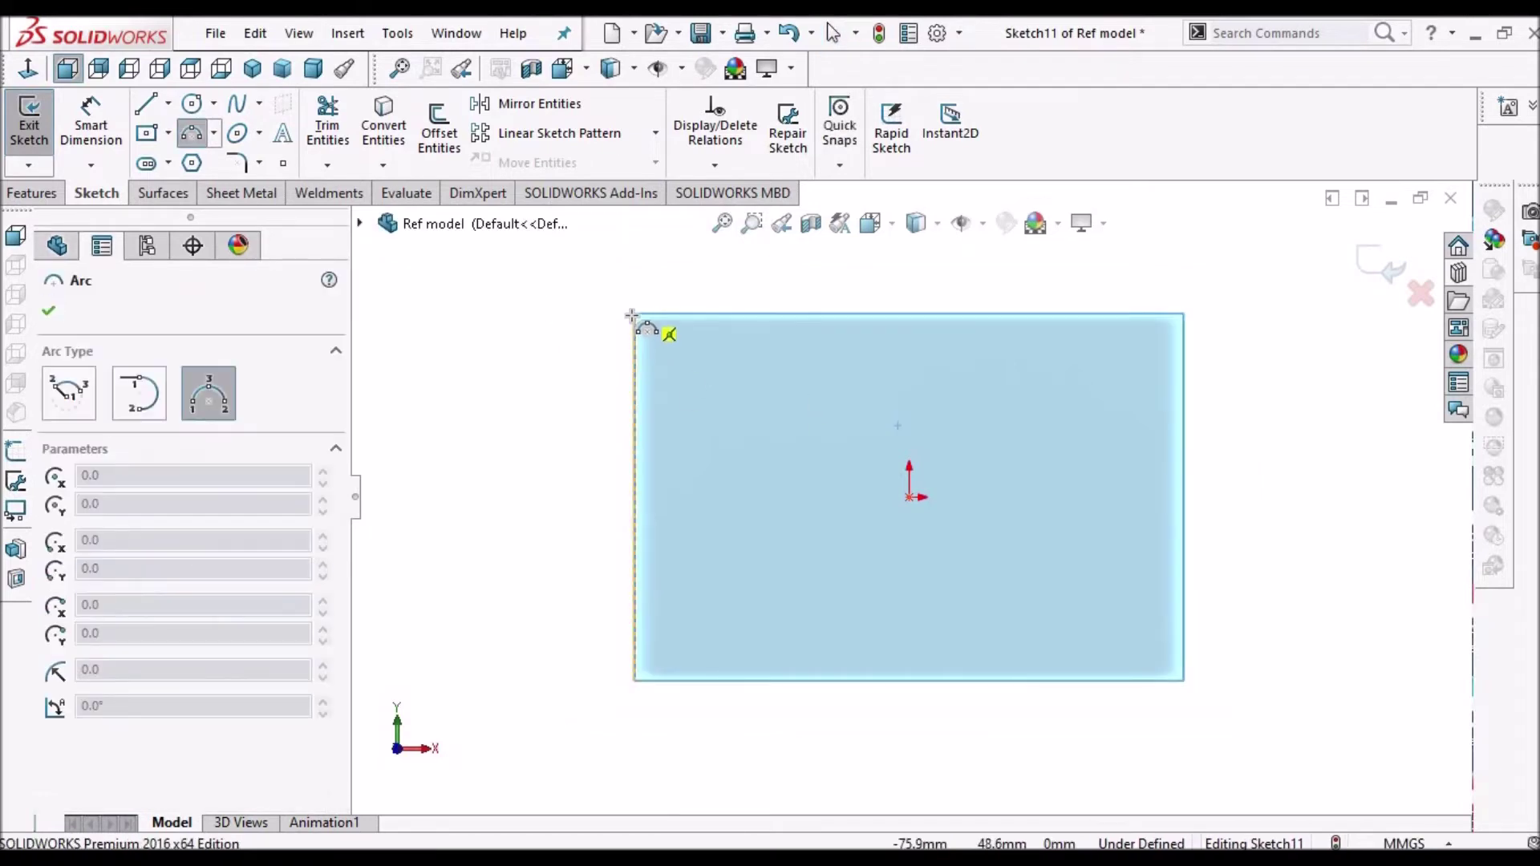
click(633, 313)
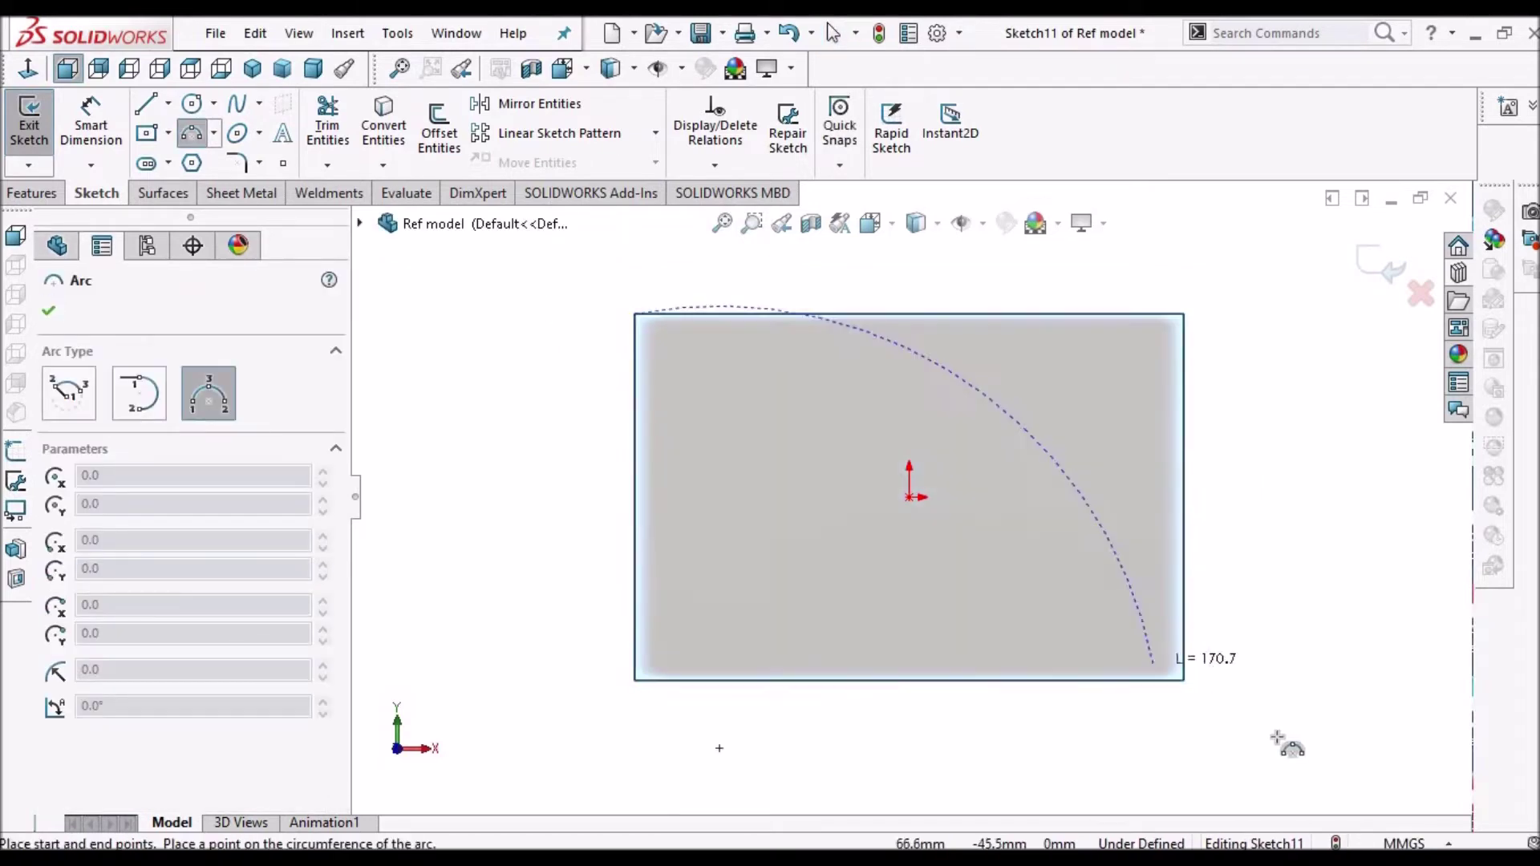
click(1182, 680)
click(1051, 503)
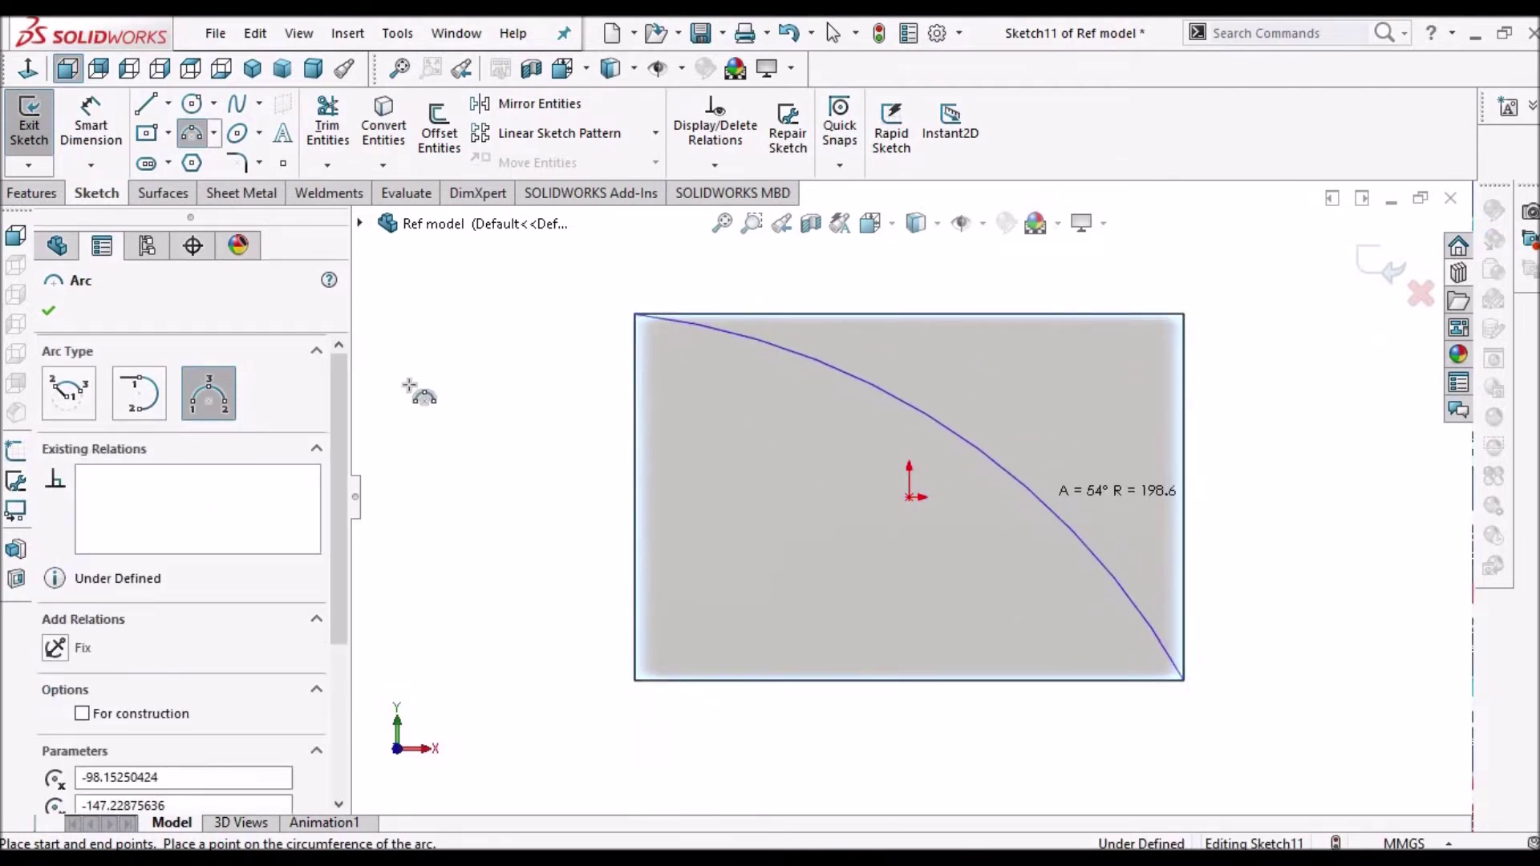
right_click(439, 405)
click(591, 425)
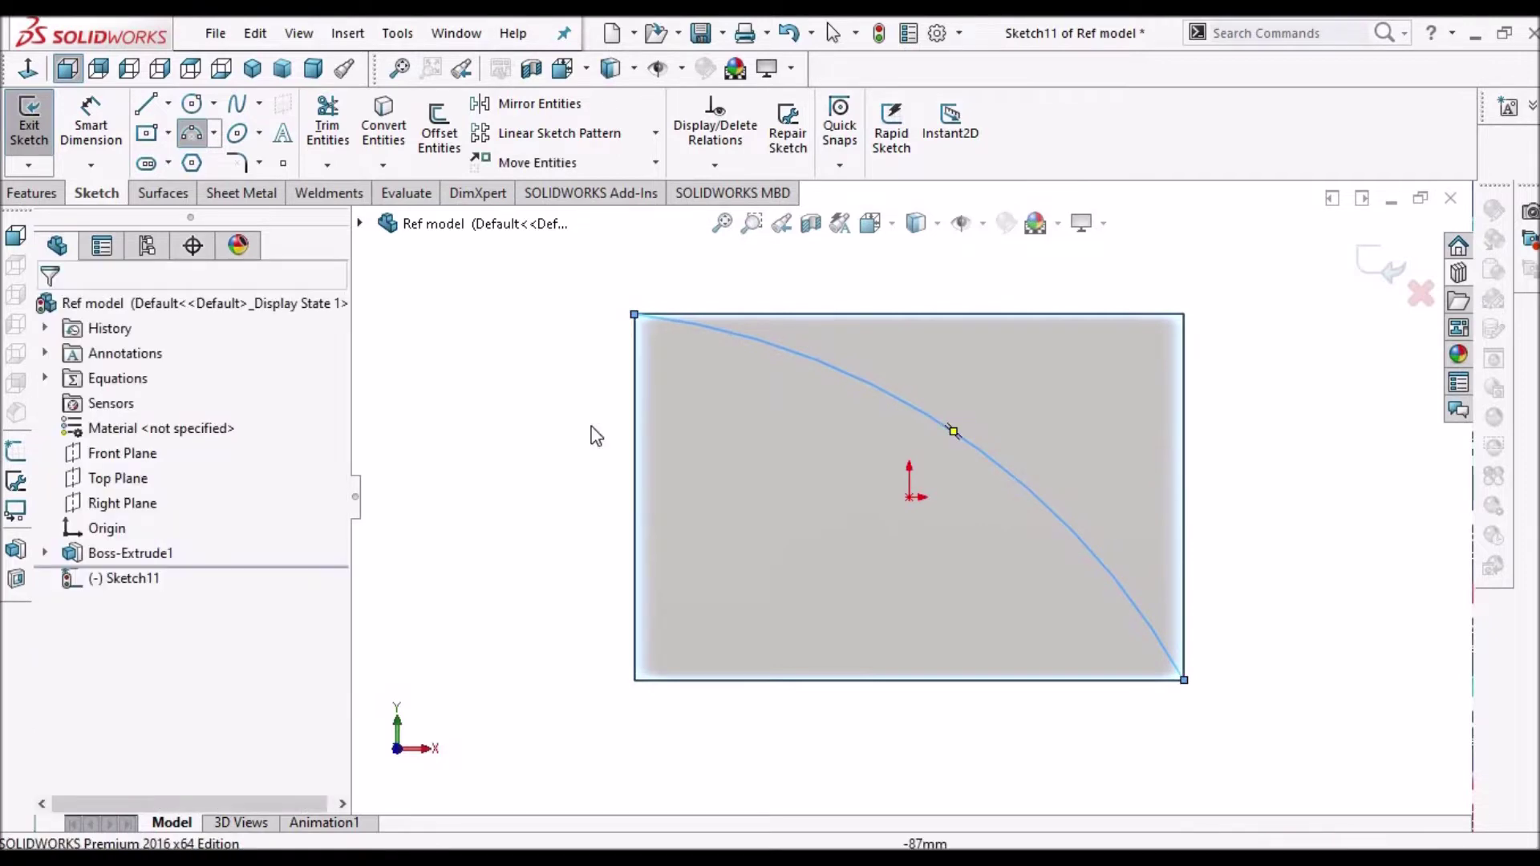
middle_drag(878, 446, 768, 601)
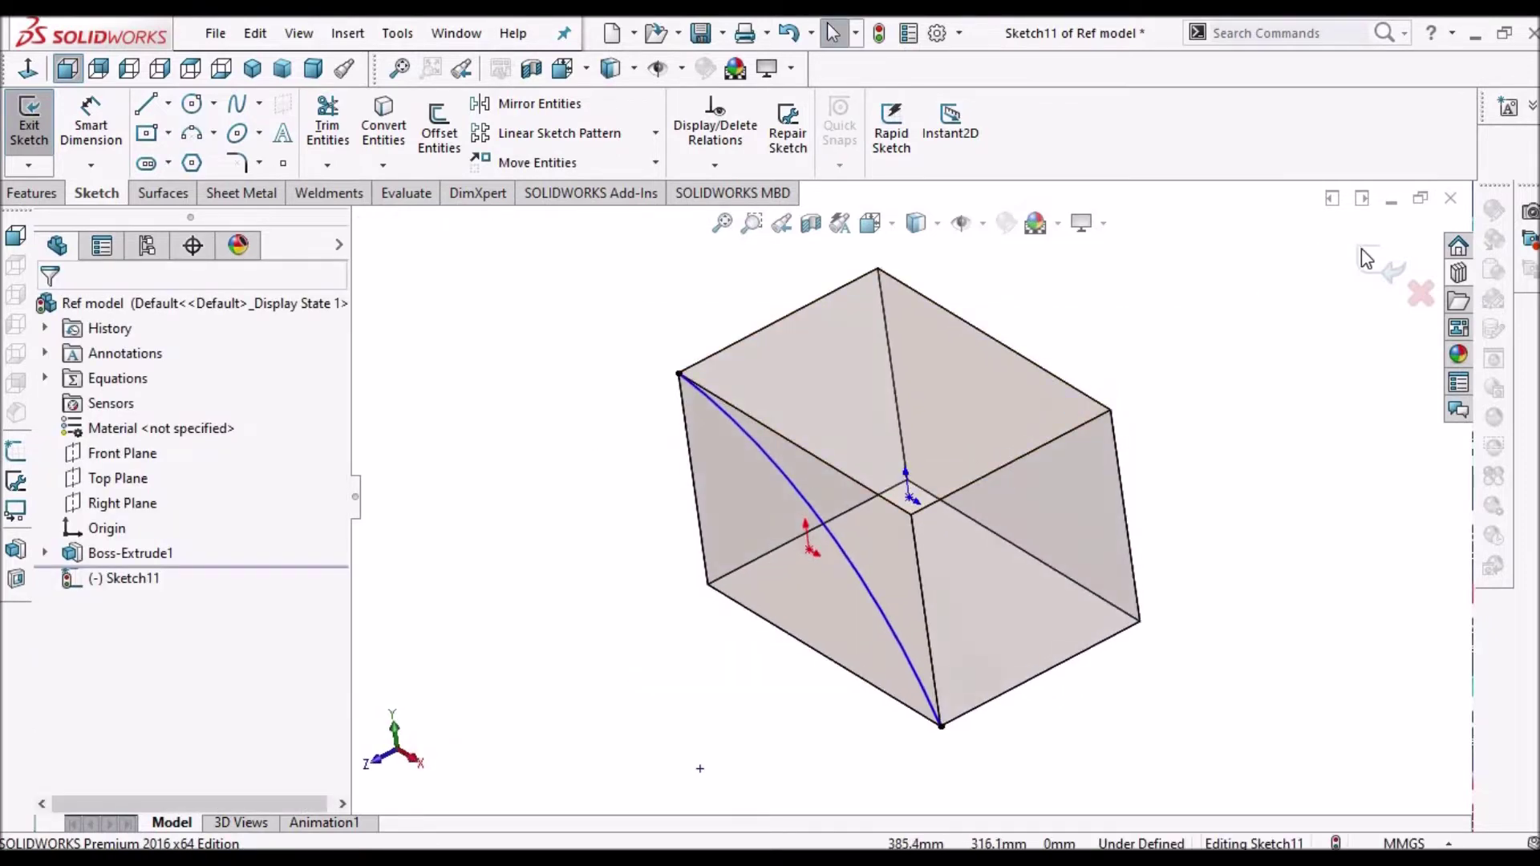
click(1379, 264)
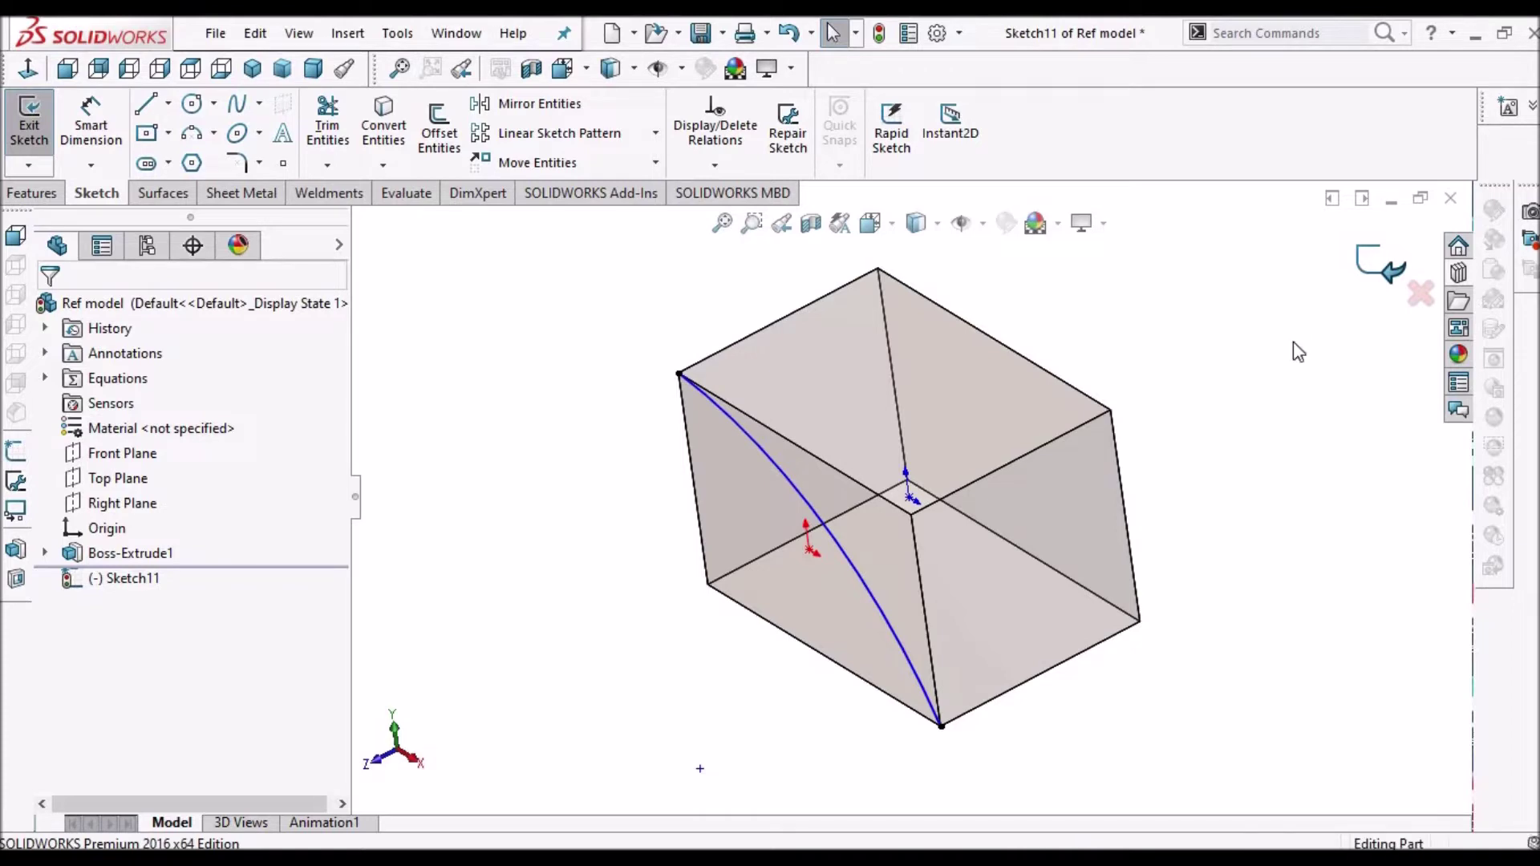
Sketch an outward-bulging three-point arc on the box's top face from the front-left corner to just short of the back-right corner.
click(789, 376)
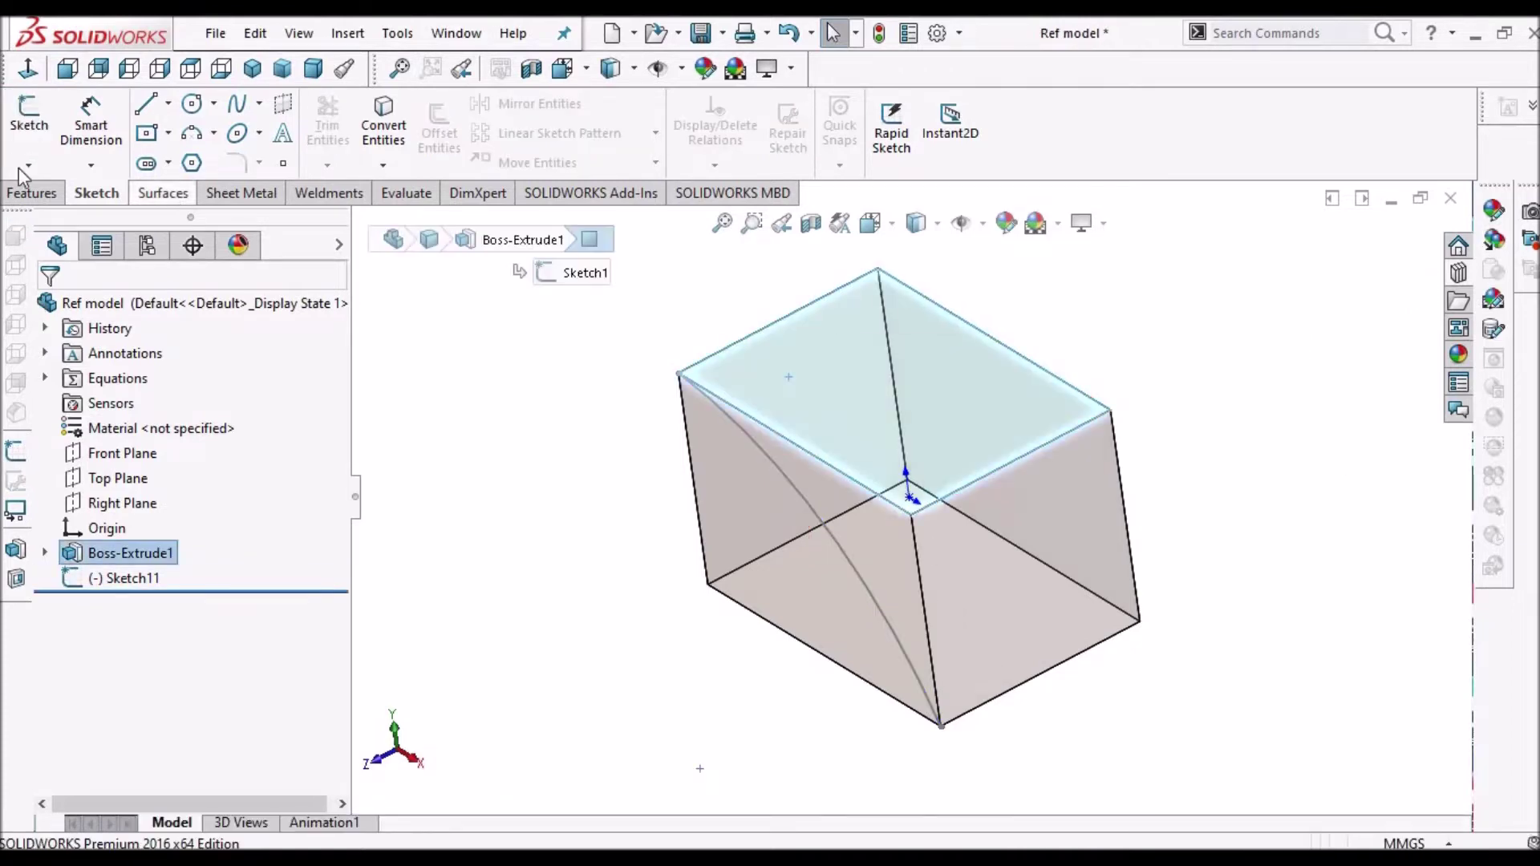
click(27, 125)
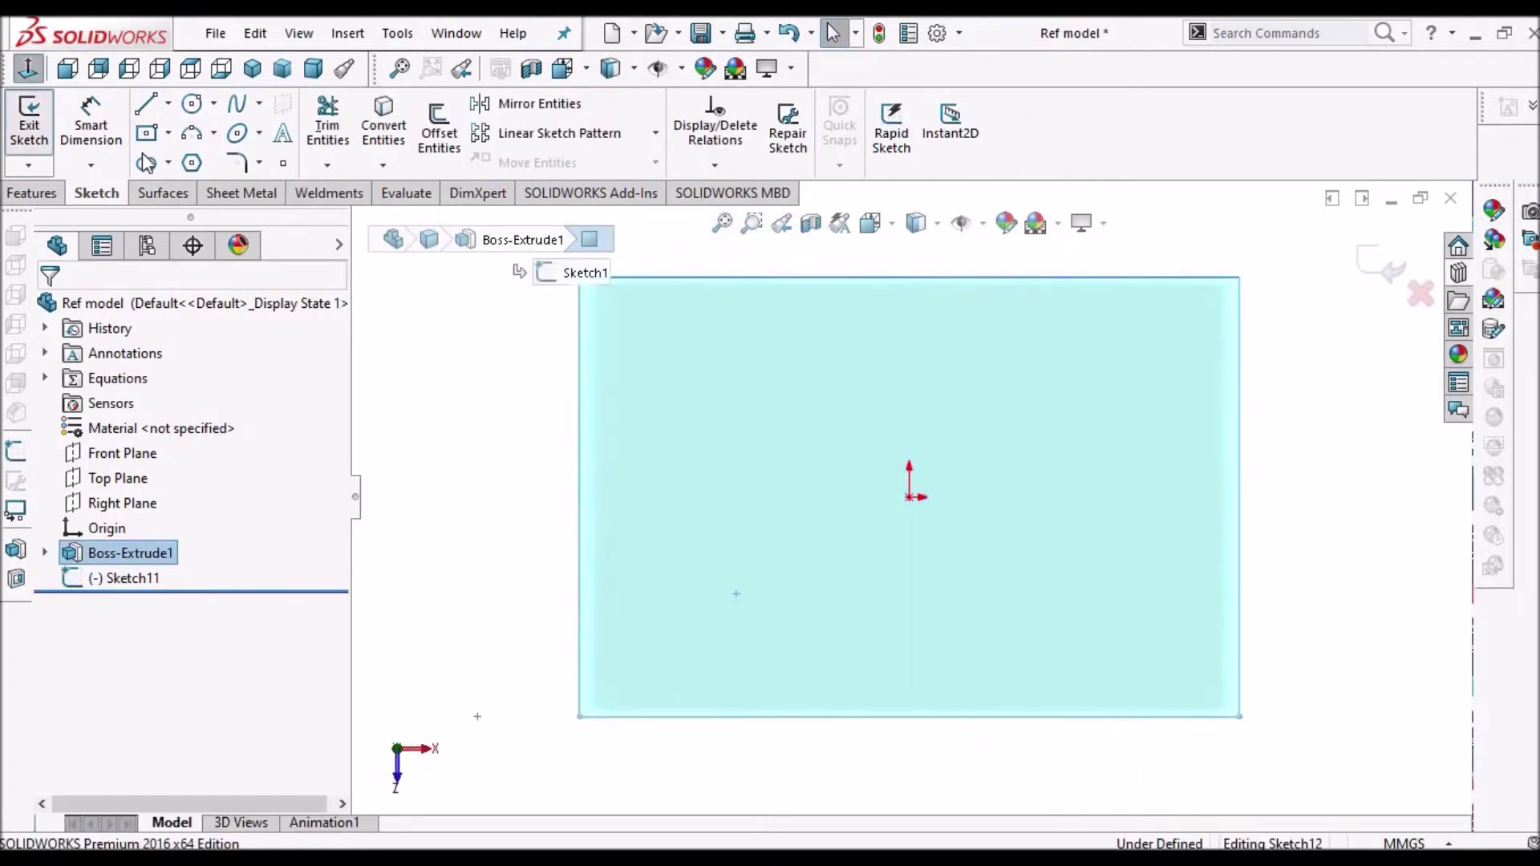
click(191, 137)
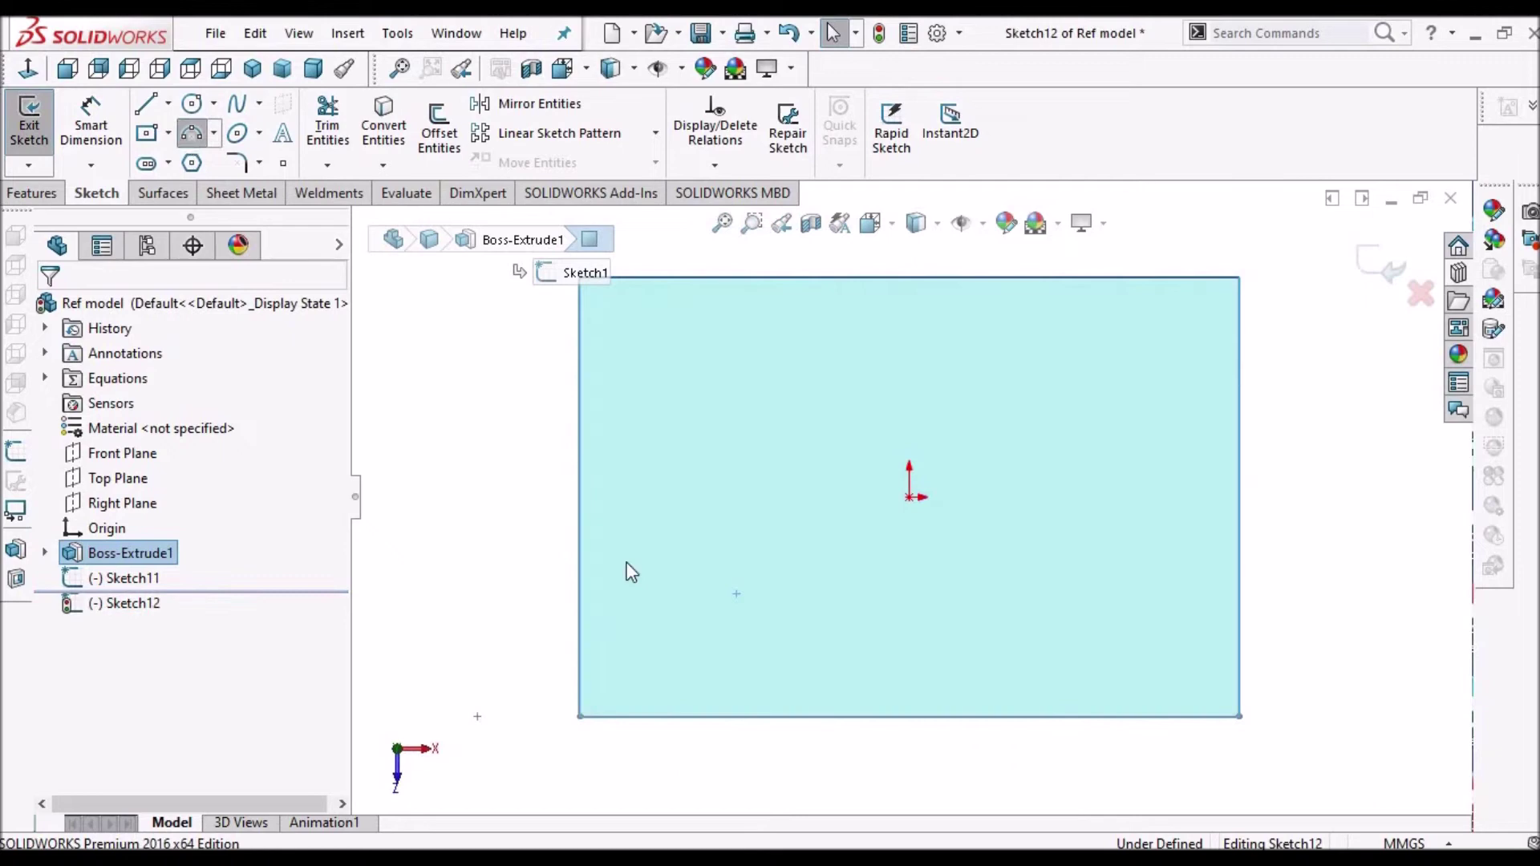
click(580, 717)
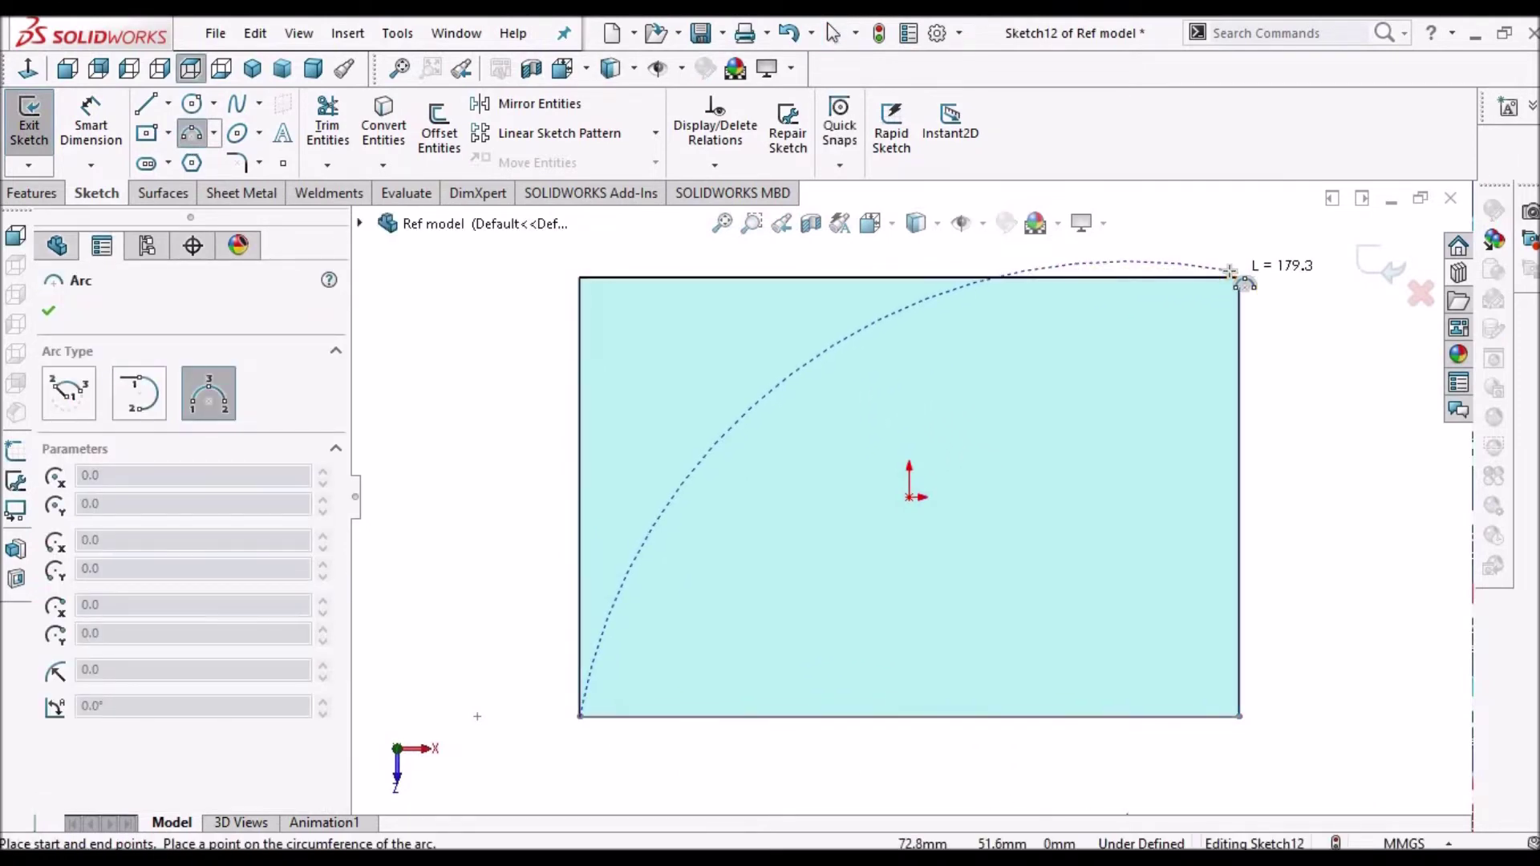
click(1207, 292)
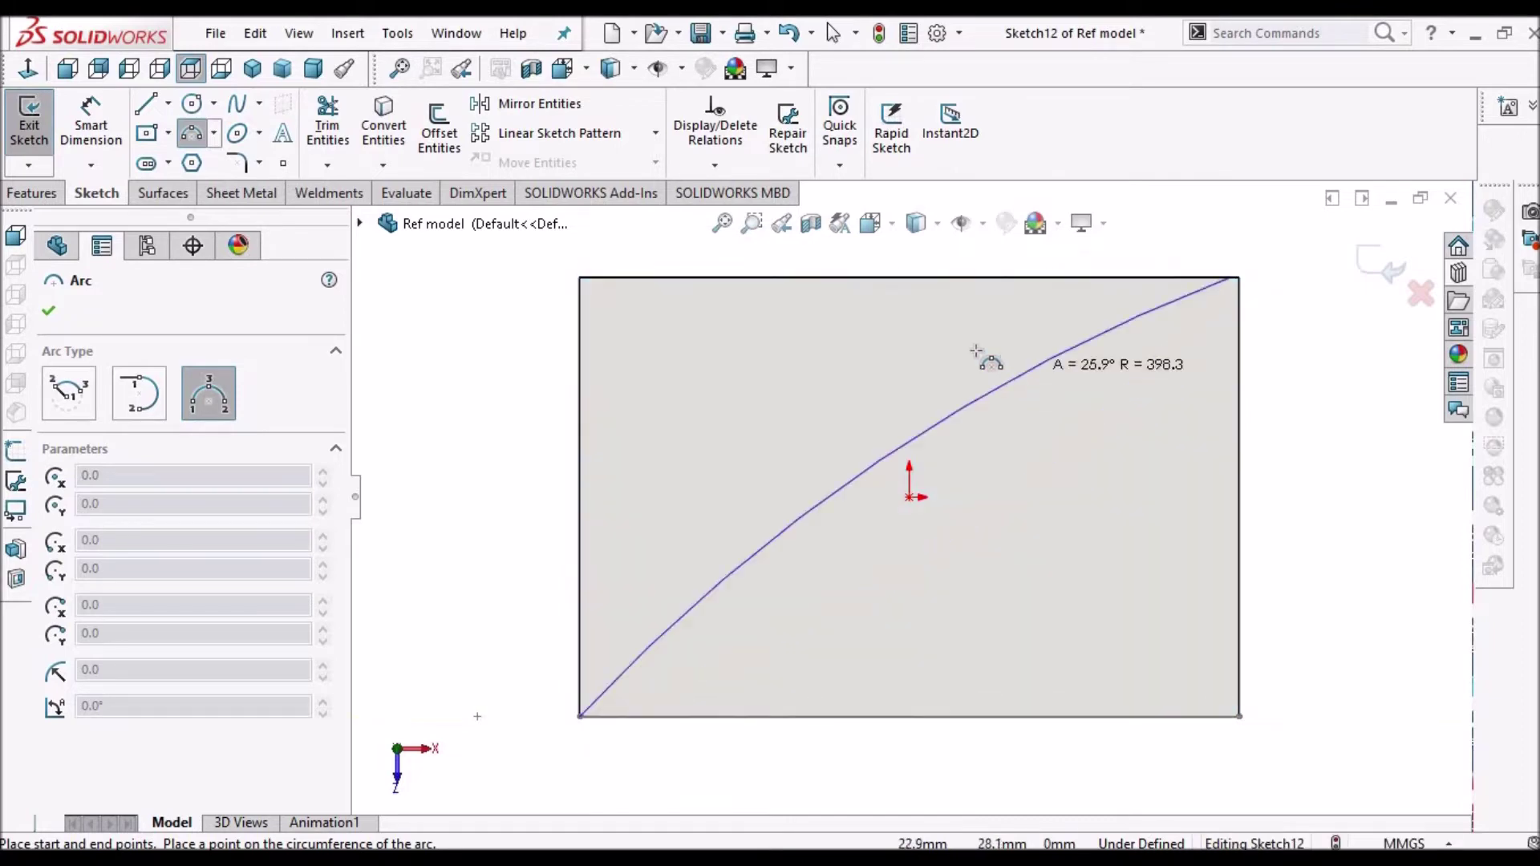
click(991, 362)
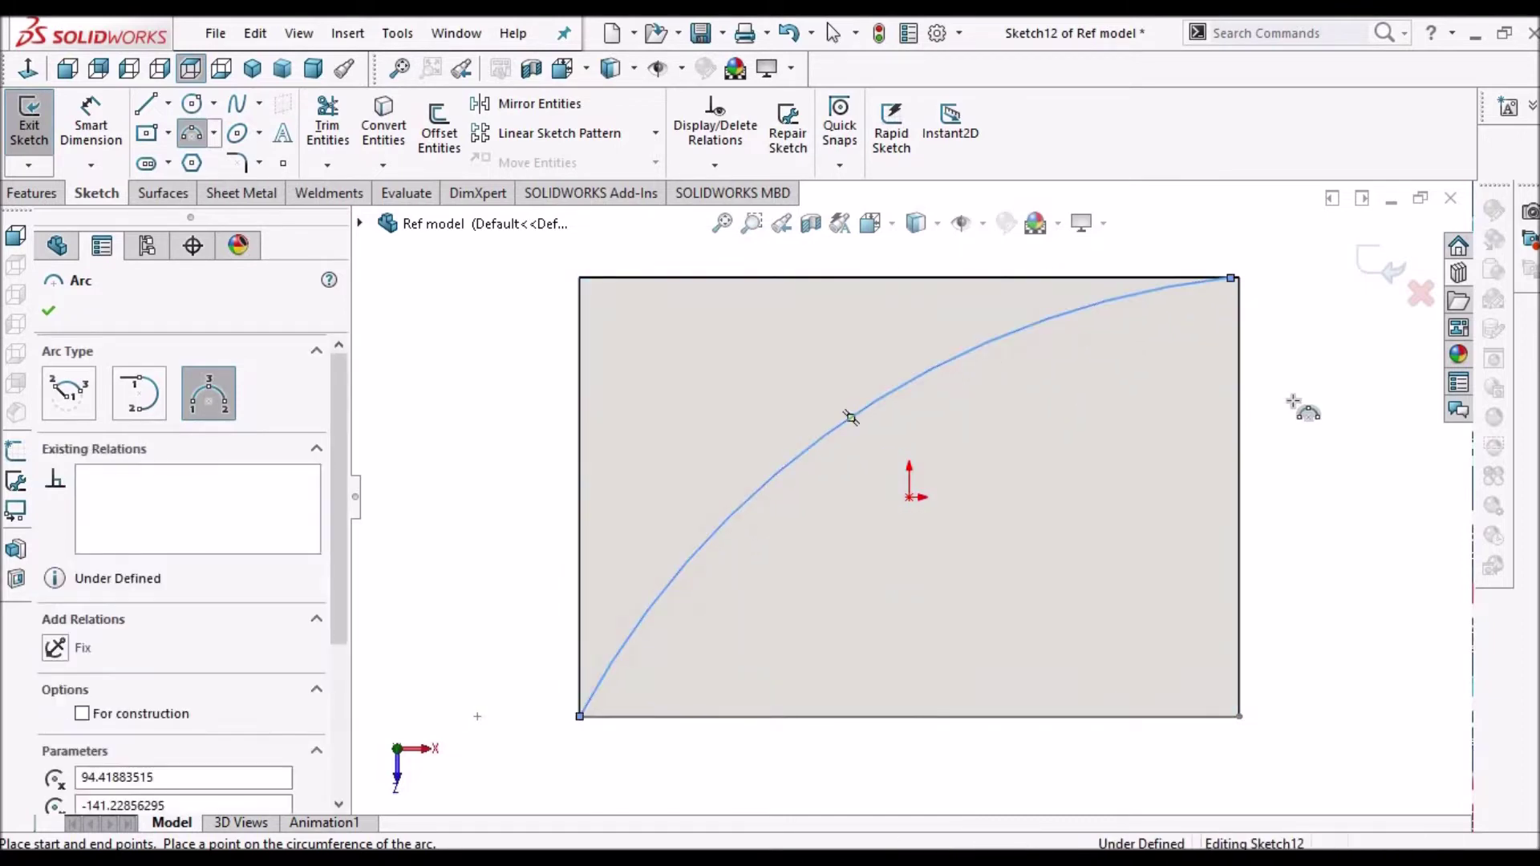
right_click(1306, 413)
click(1320, 412)
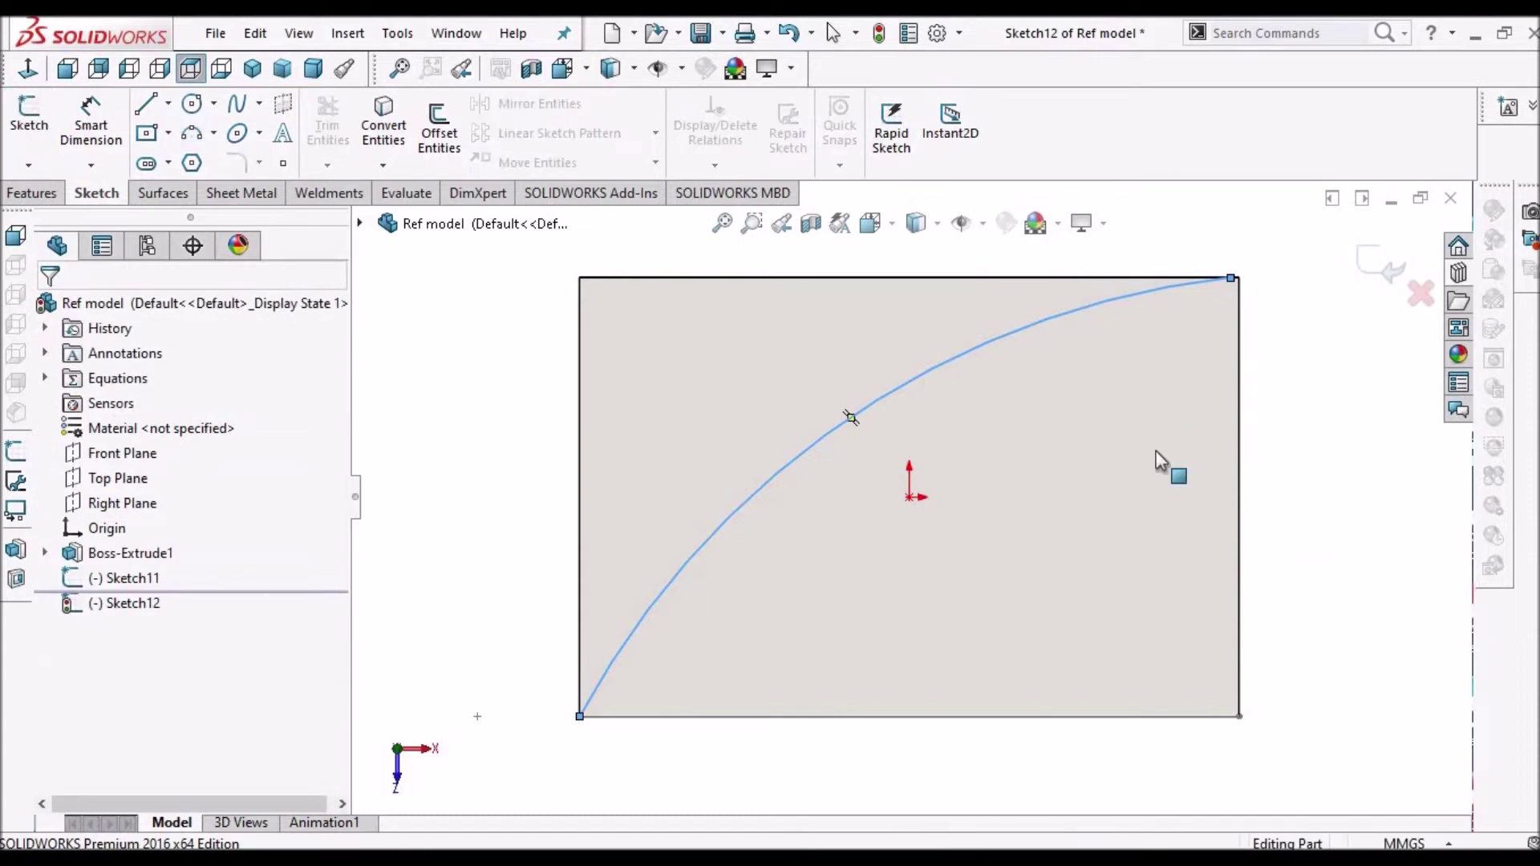
click(1103, 503)
Create a projected curve from the front-face and top-face arc sketches using the Sketch on sketch projection type.
scroll(1097, 545, up, 4)
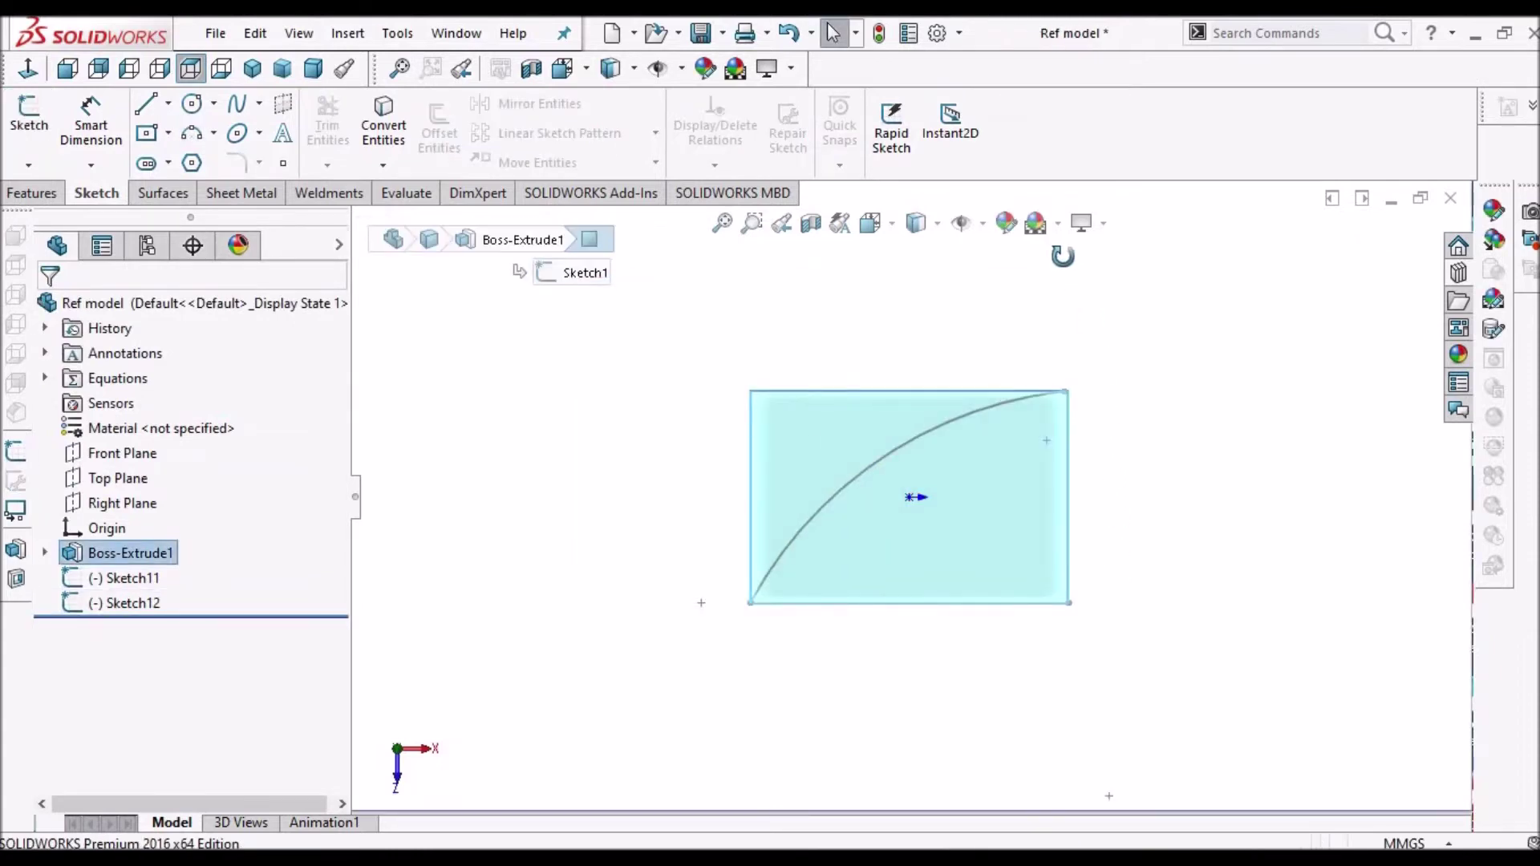
middle_drag(958, 525, 1025, 440)
middle_drag(955, 525, 862, 490)
click(291, 72)
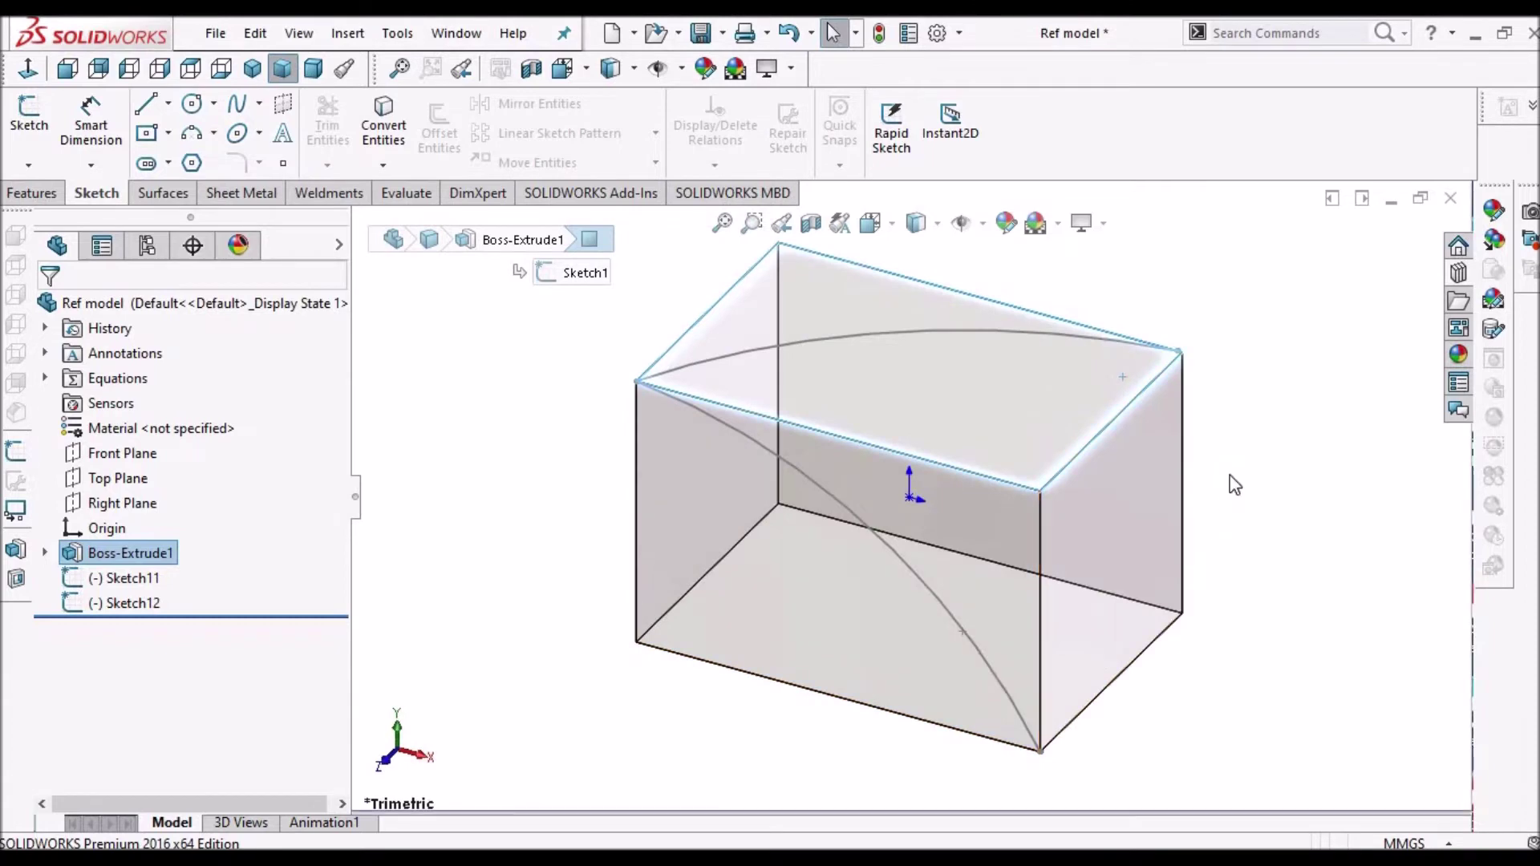
click(1304, 482)
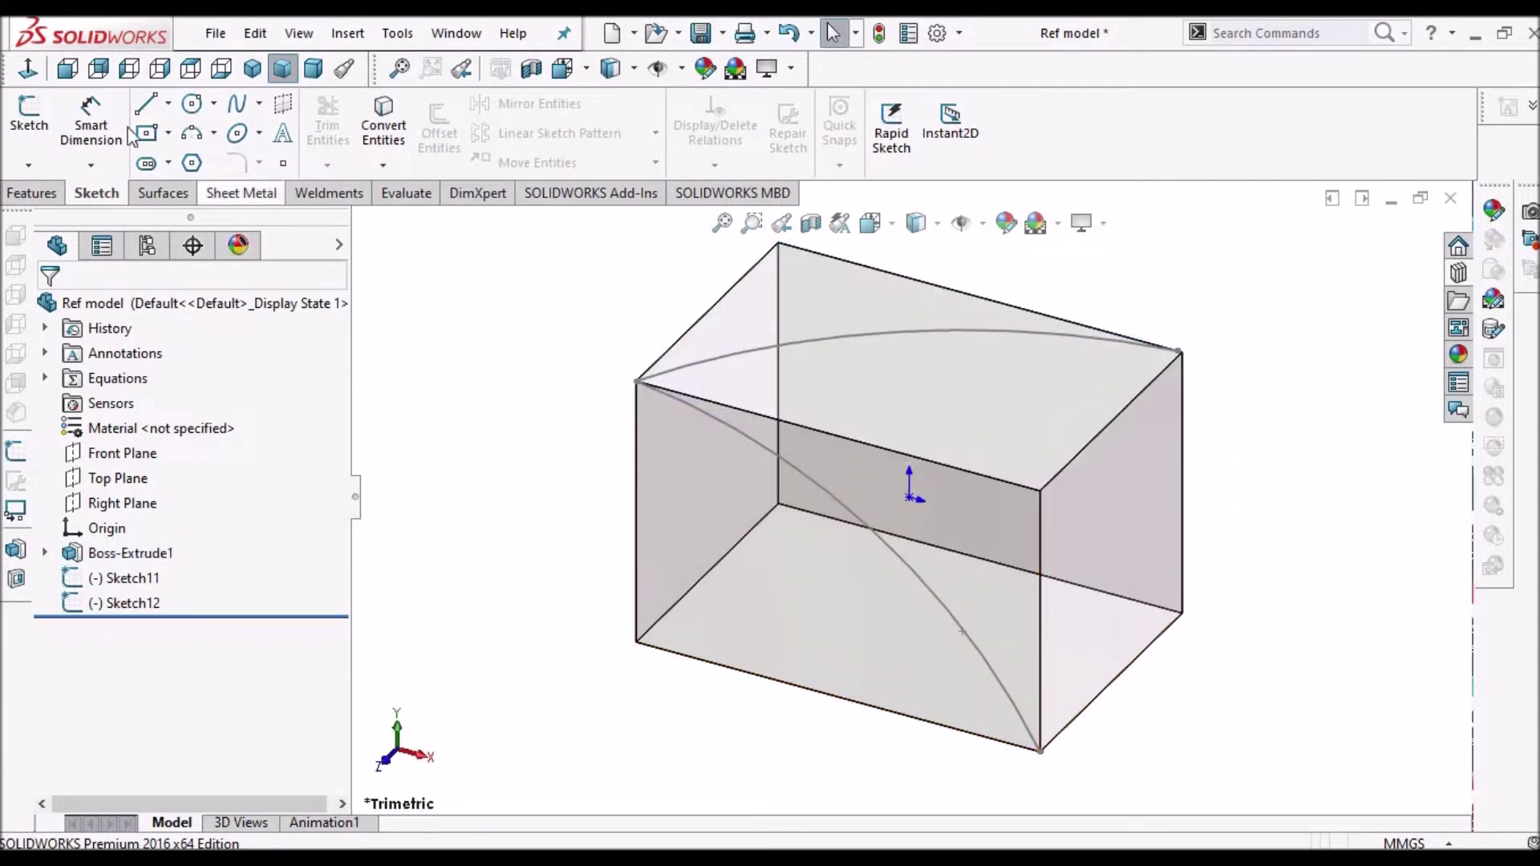
scroll(947, 185, up, 1)
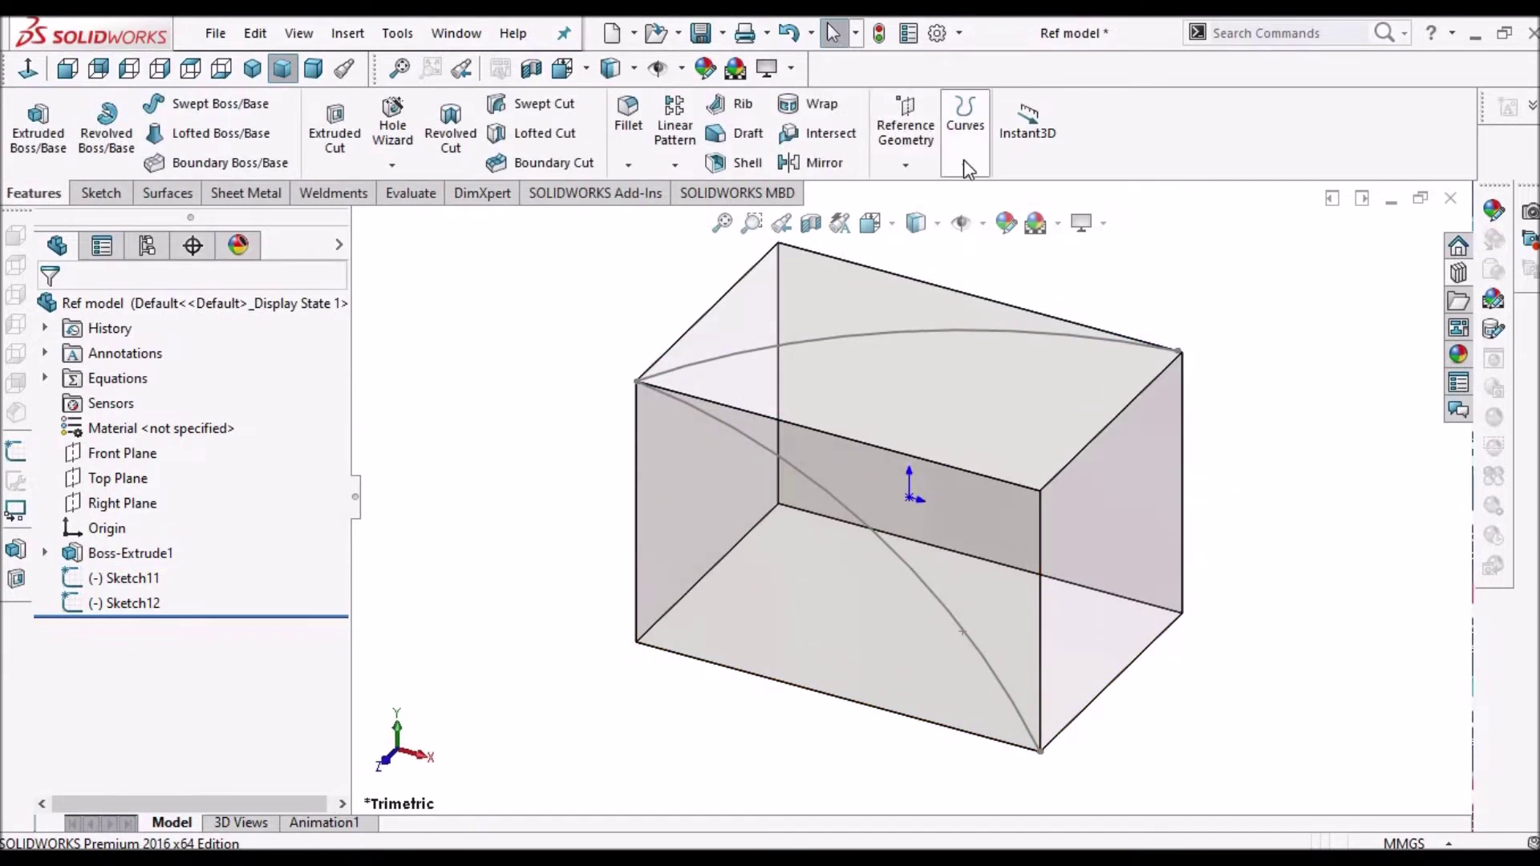
click(965, 168)
click(1017, 228)
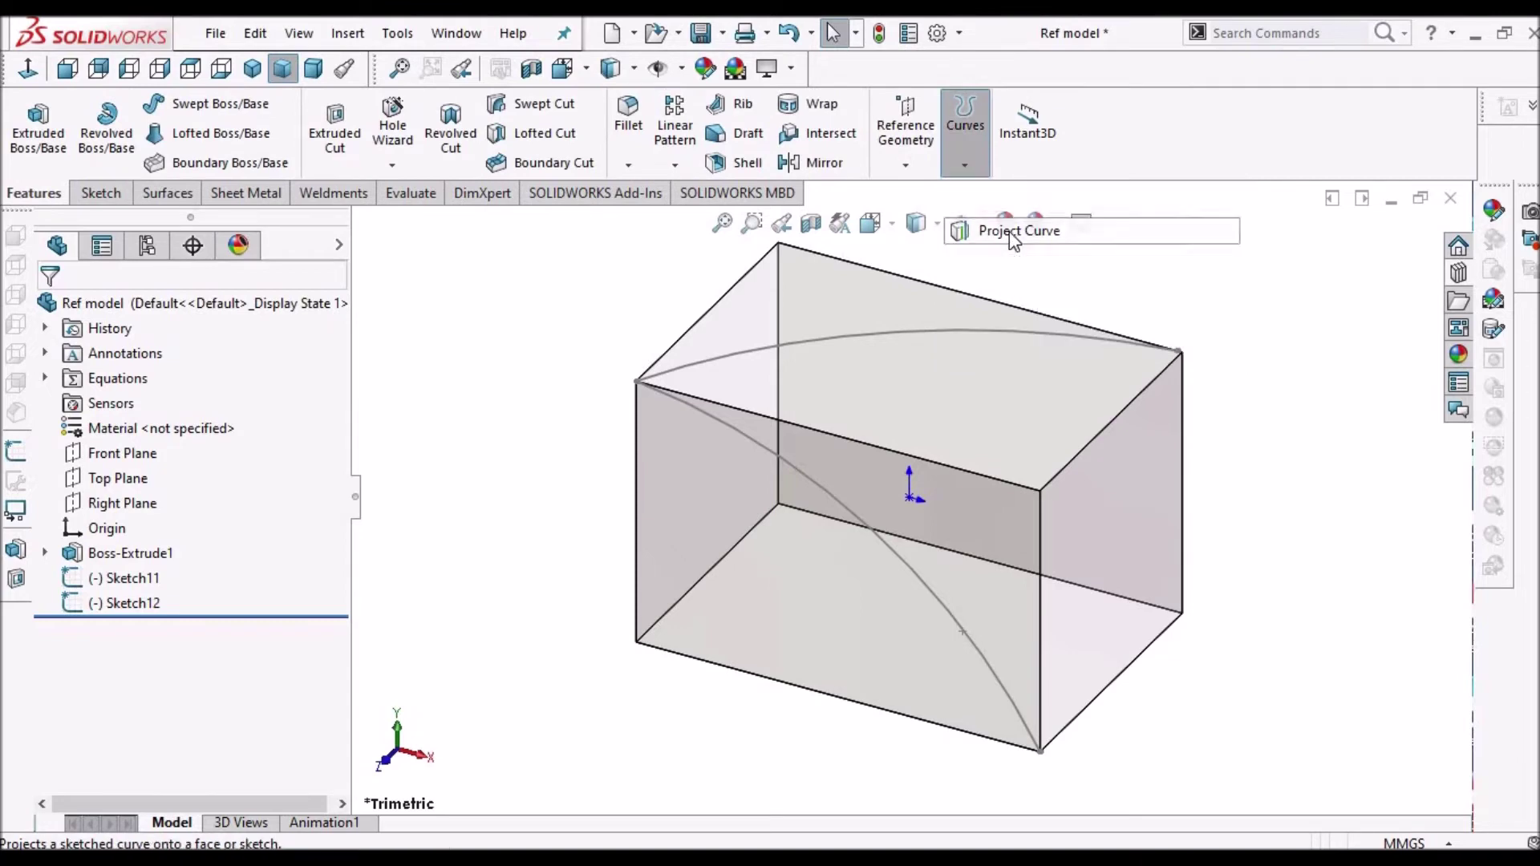
click(826, 503)
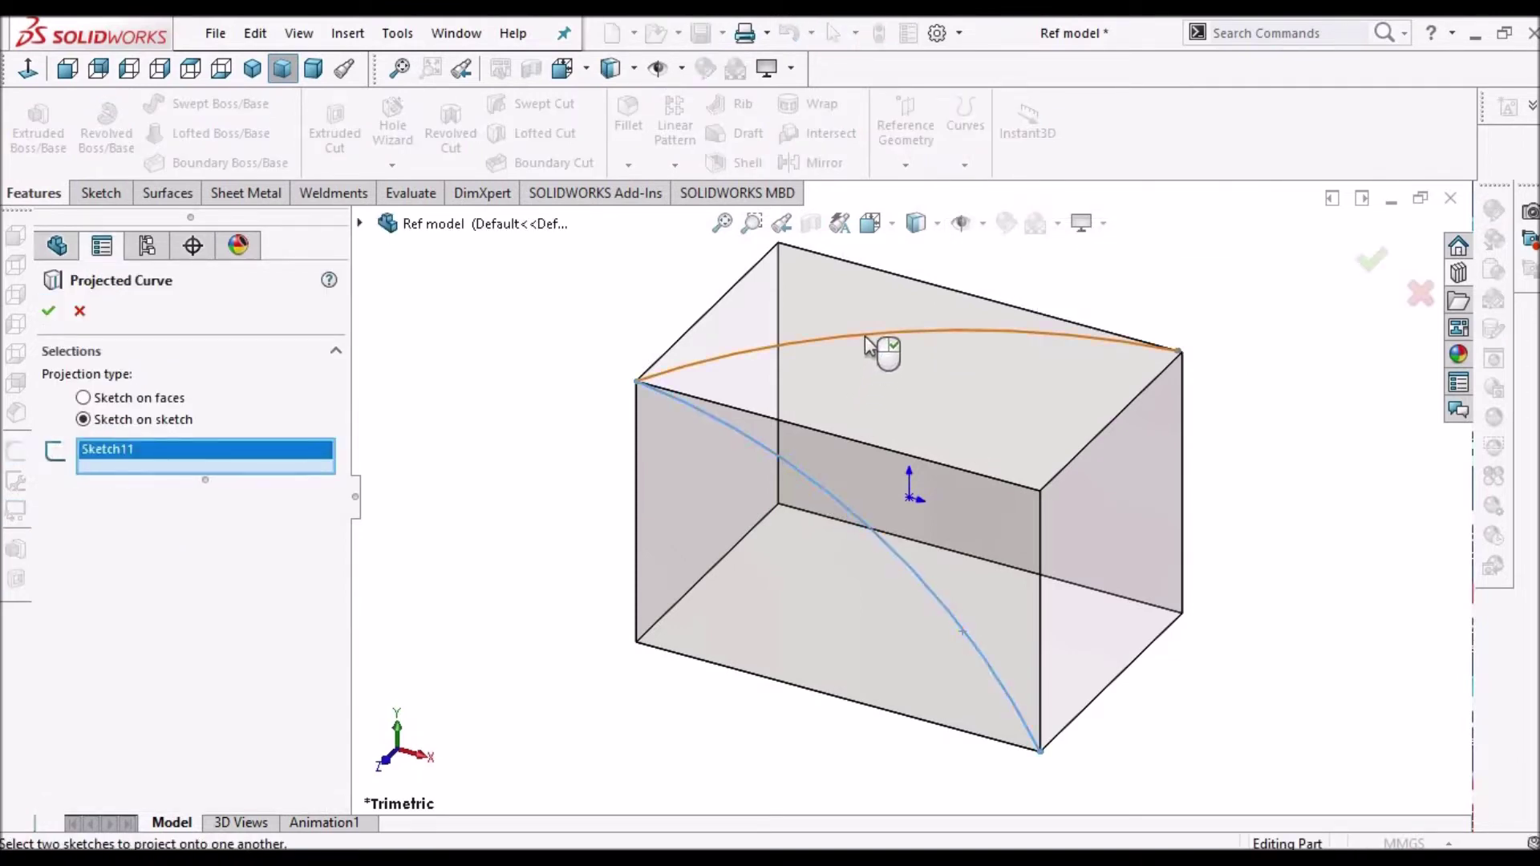
click(867, 338)
click(49, 313)
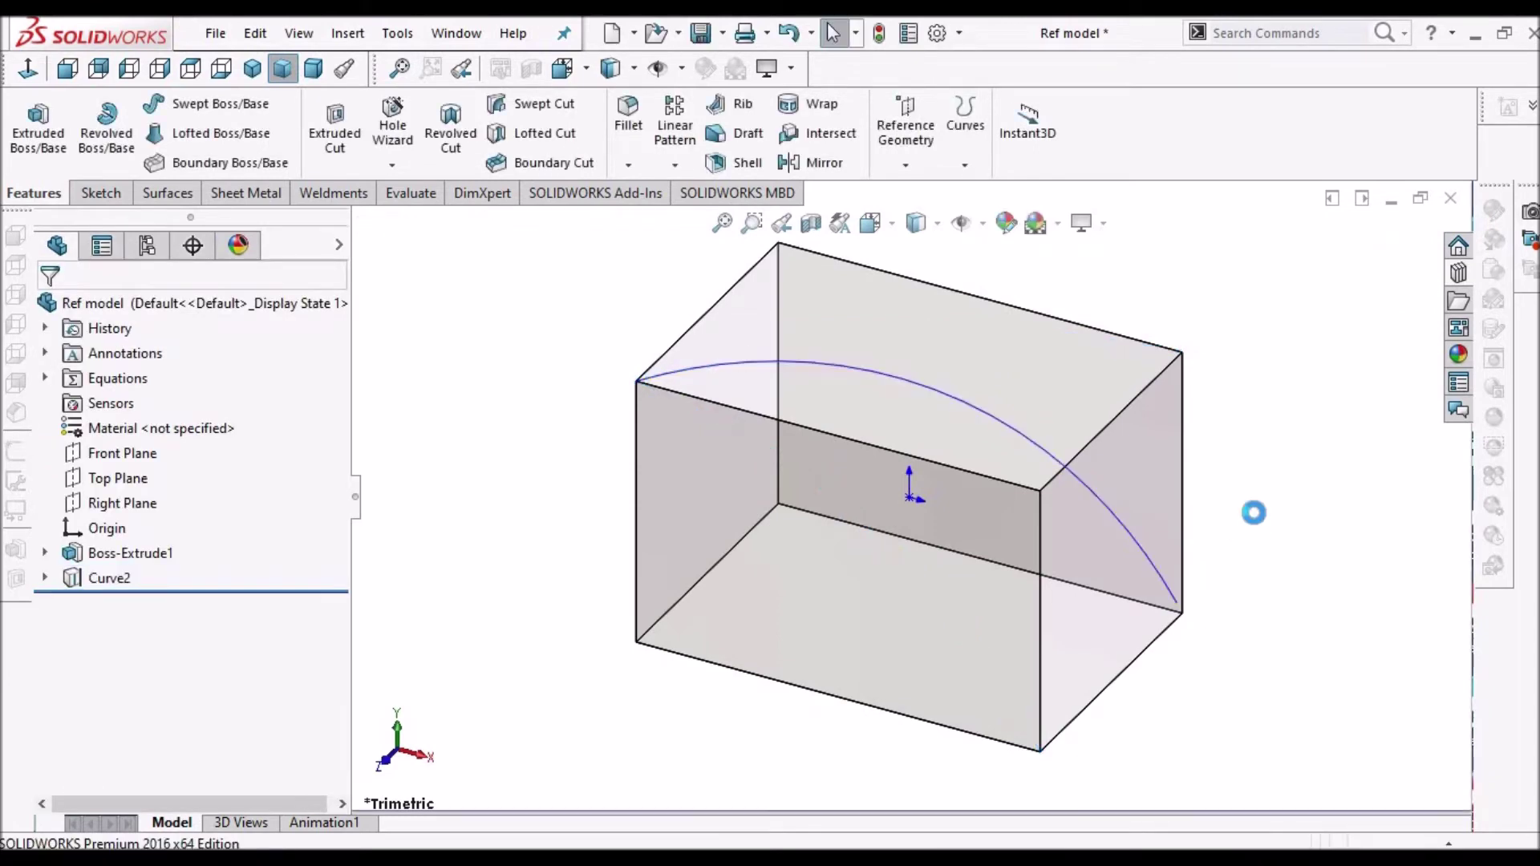
Show the two arc sketches absorbed by the projected curve.
click(45, 578)
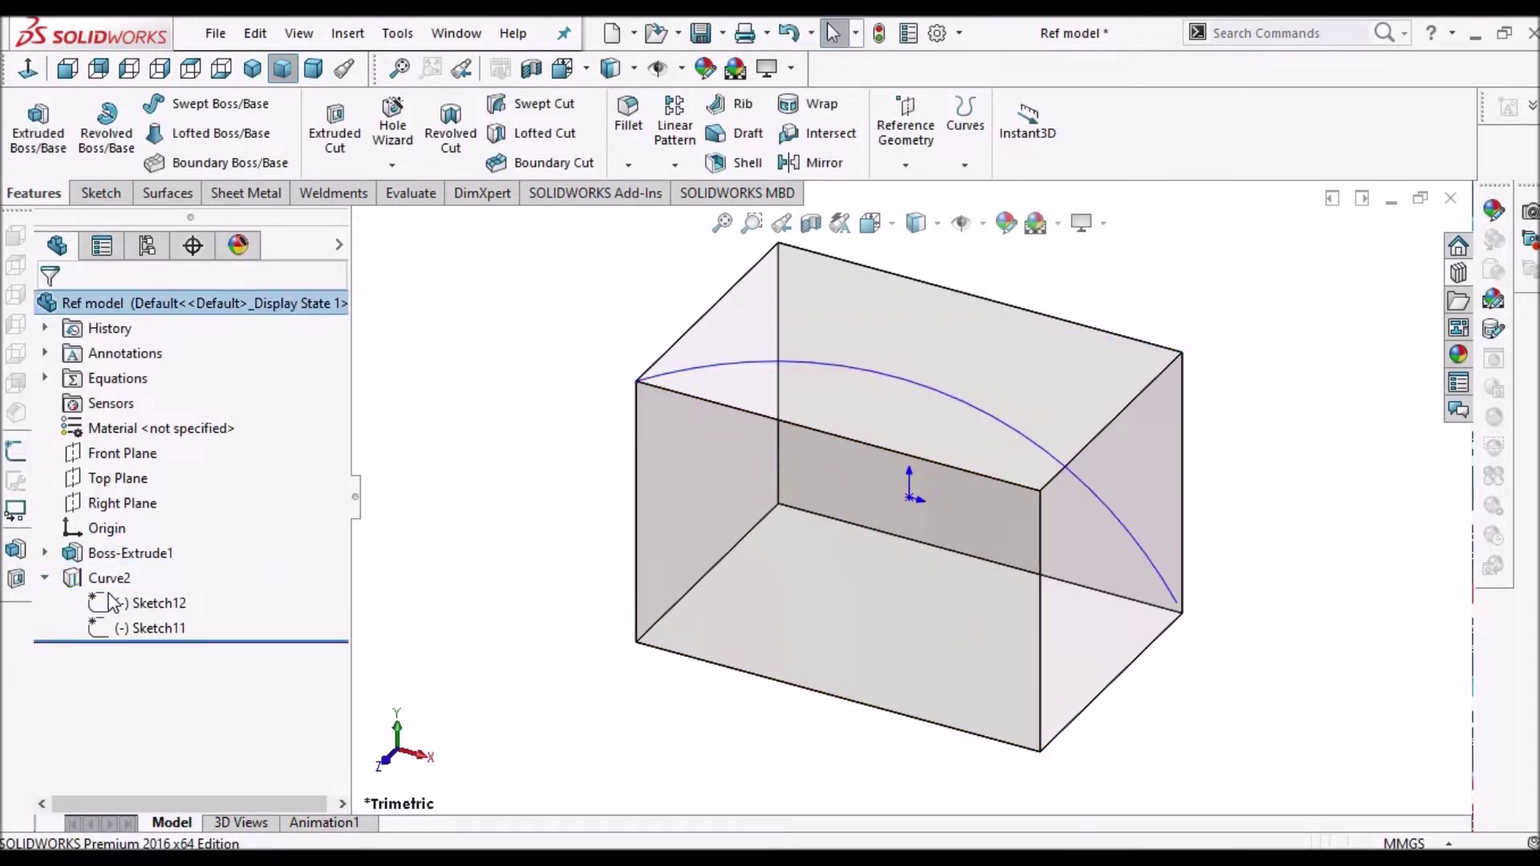
right_click(128, 607)
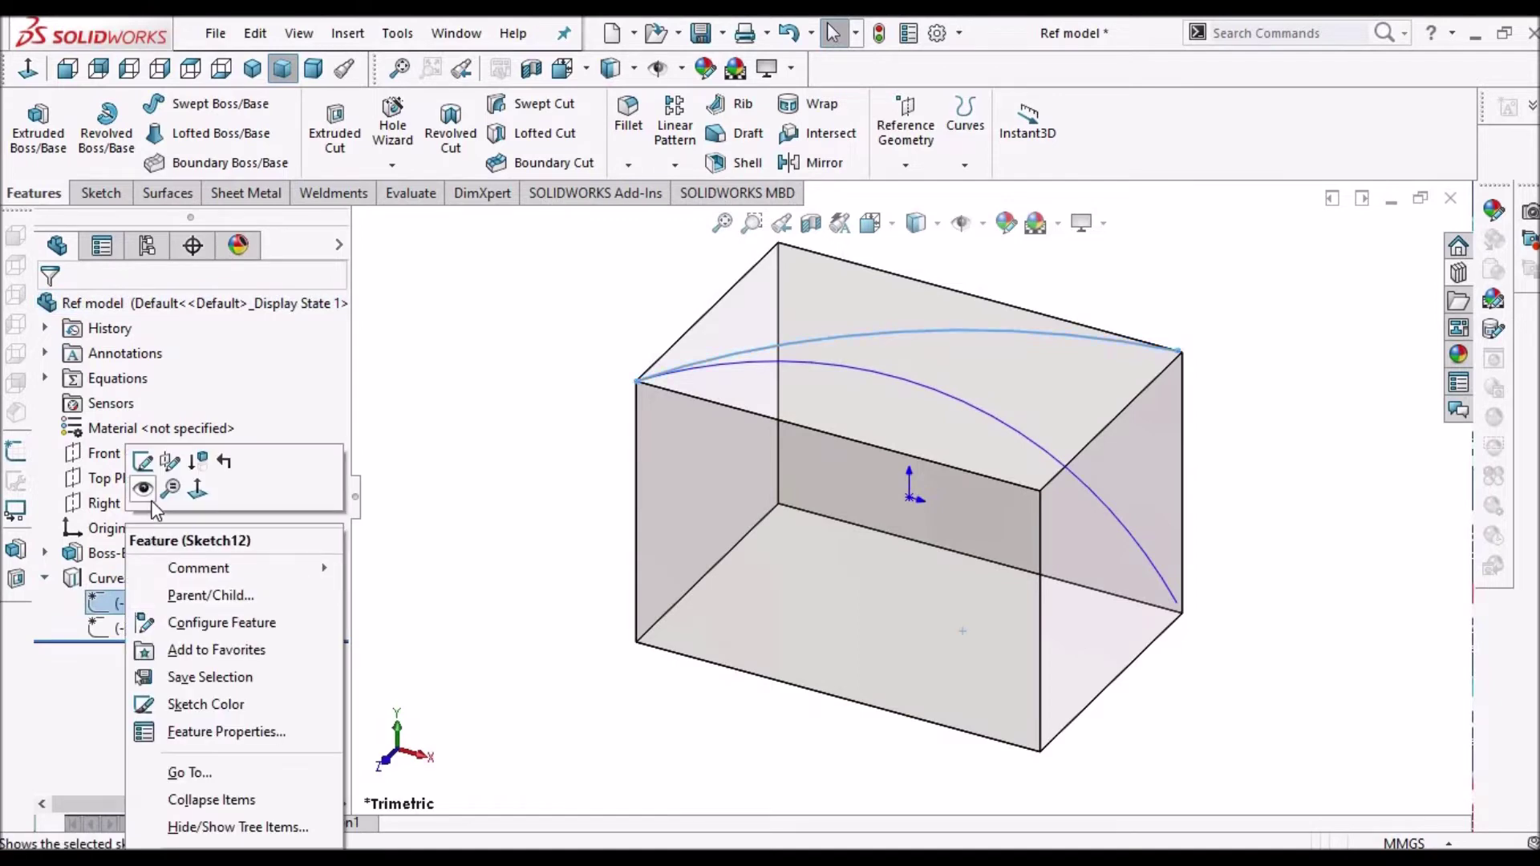
click(127, 632)
right_click(133, 627)
click(154, 487)
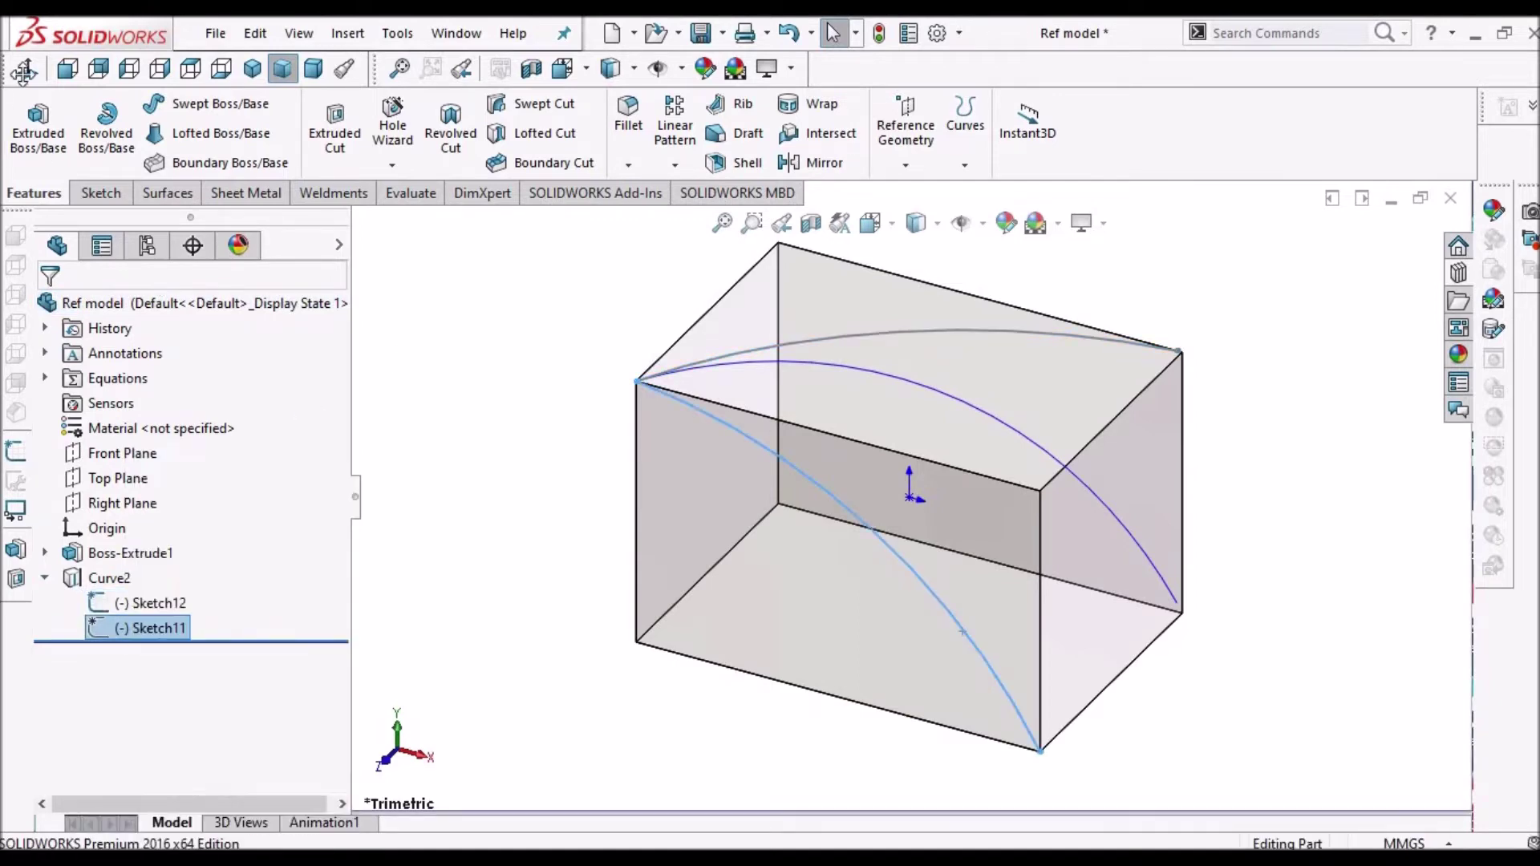
Compare the projected curve with its source arcs in the Front view and from a downward-tilted view.
click(68, 69)
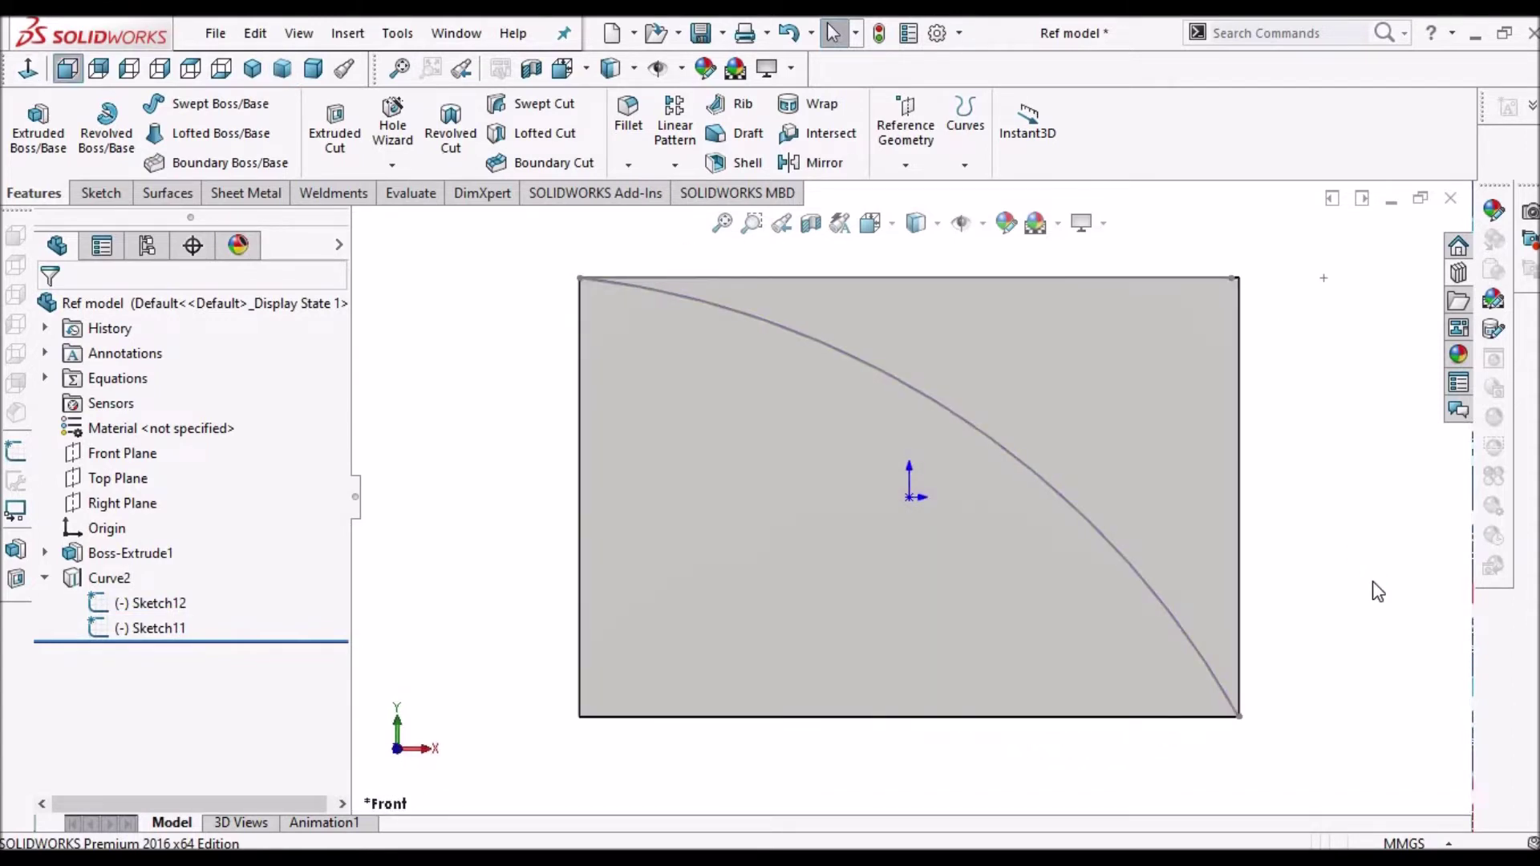
key(Down)
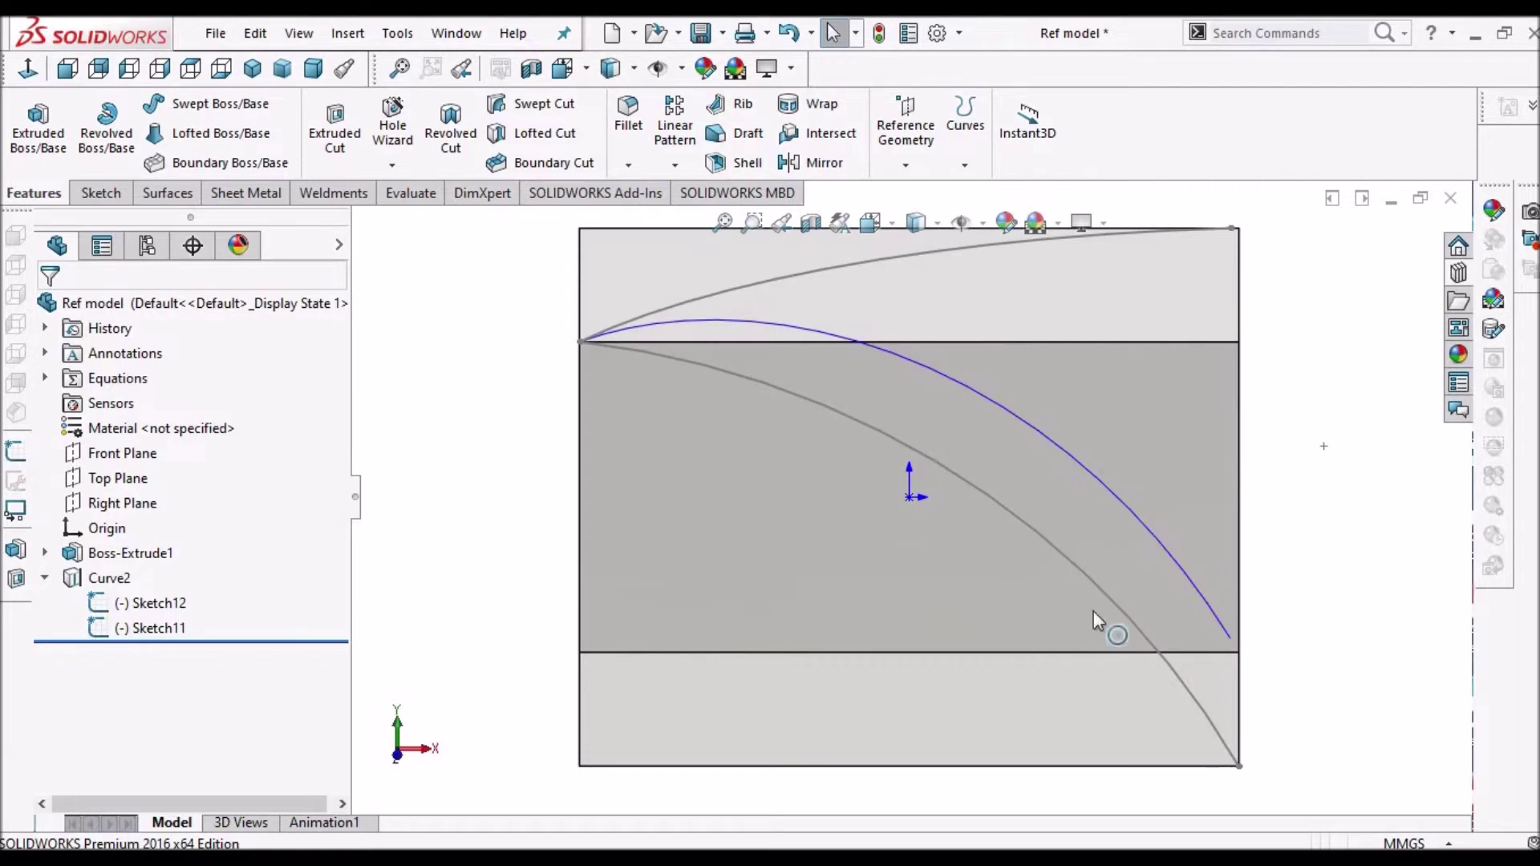
click(1109, 480)
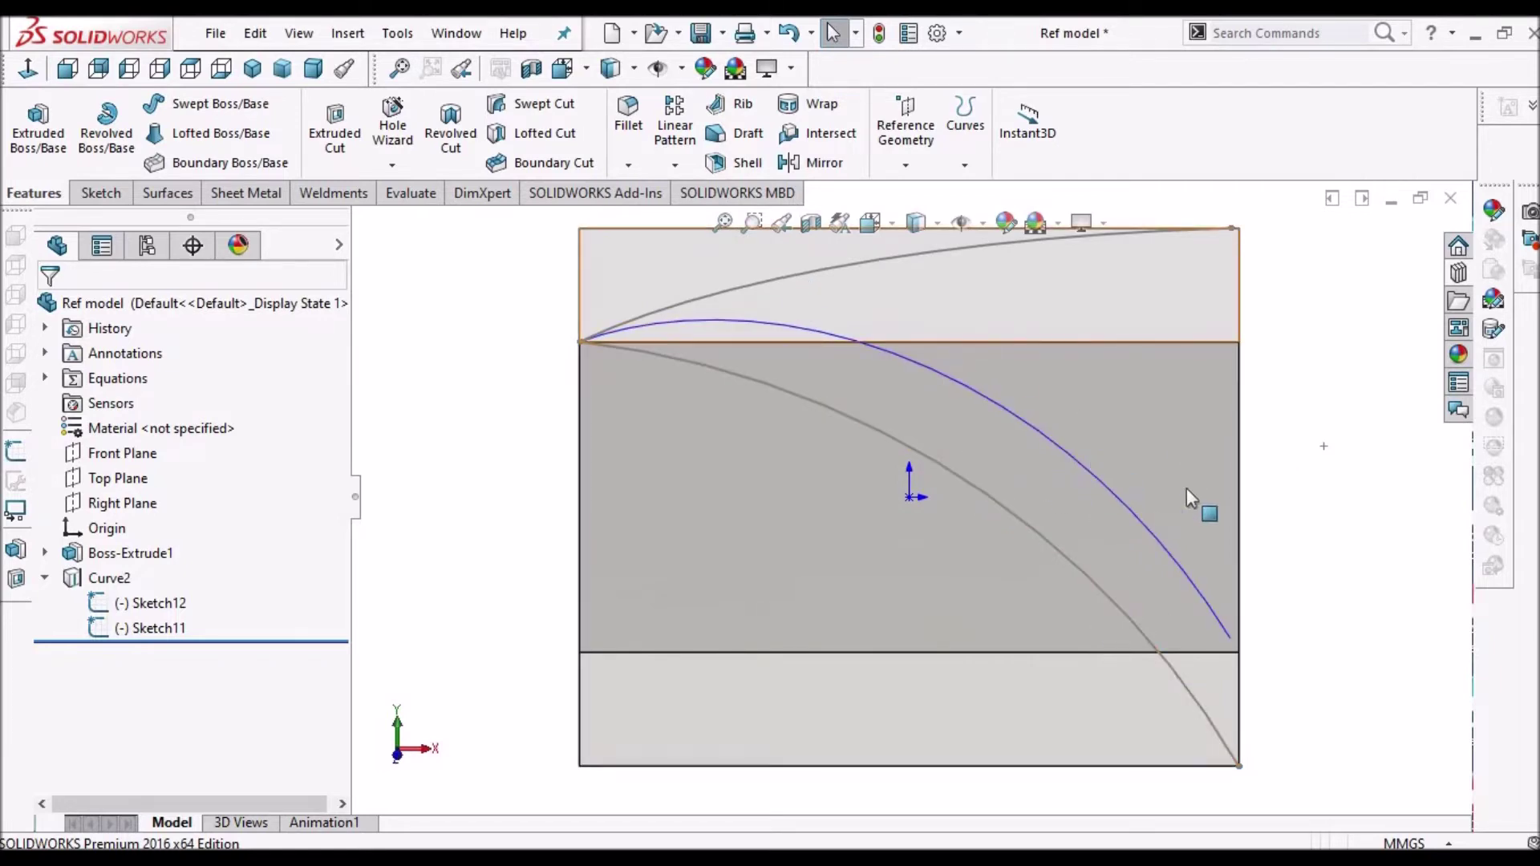
Compare the projected curve with its two source arcs in the Top, Front and Isometric views.
key(ctrl+5)
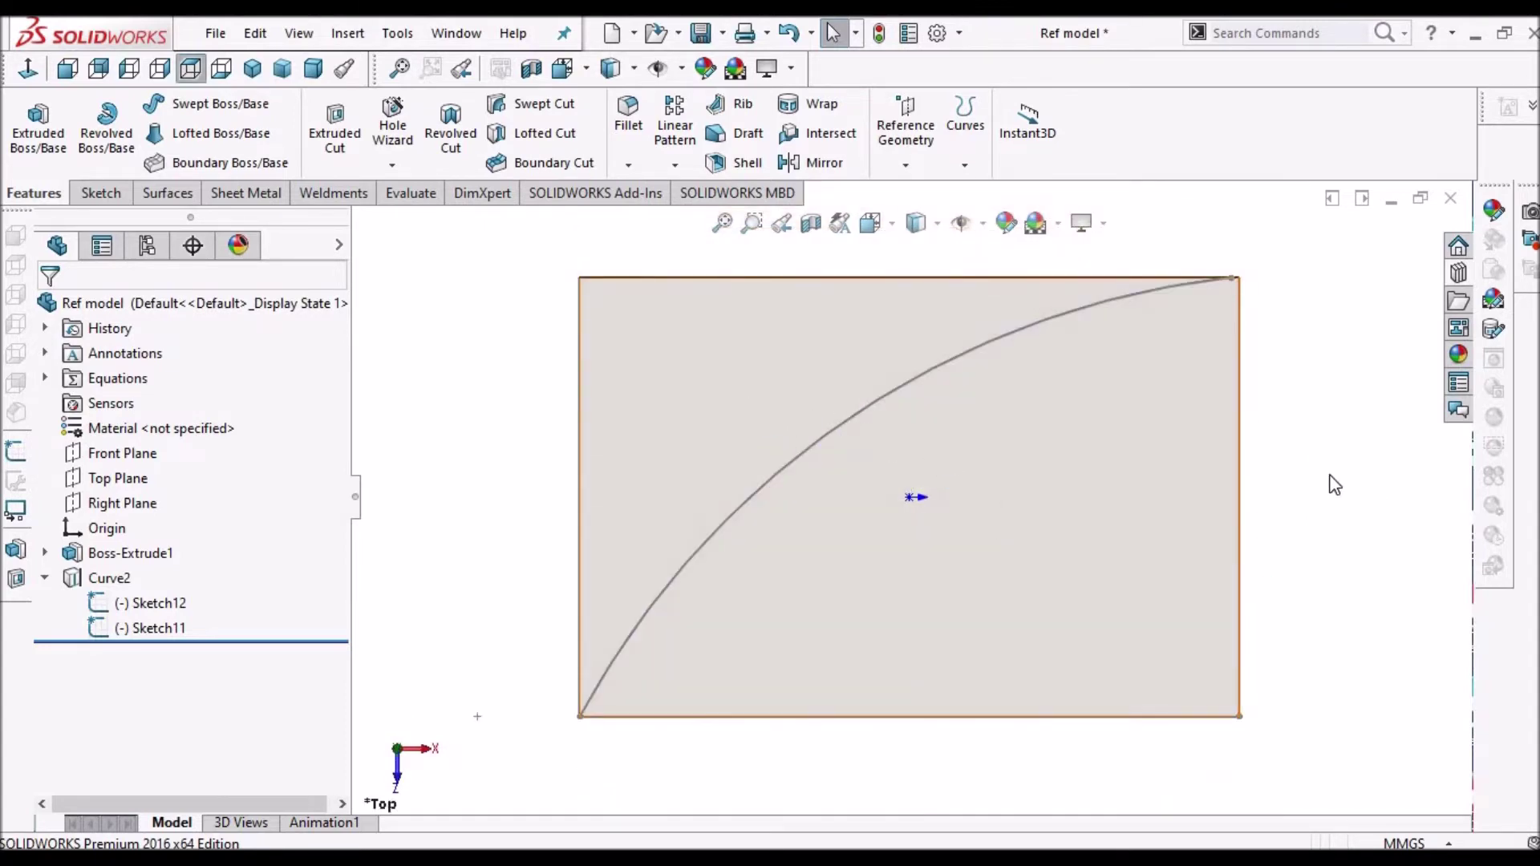
key(ctrl+1)
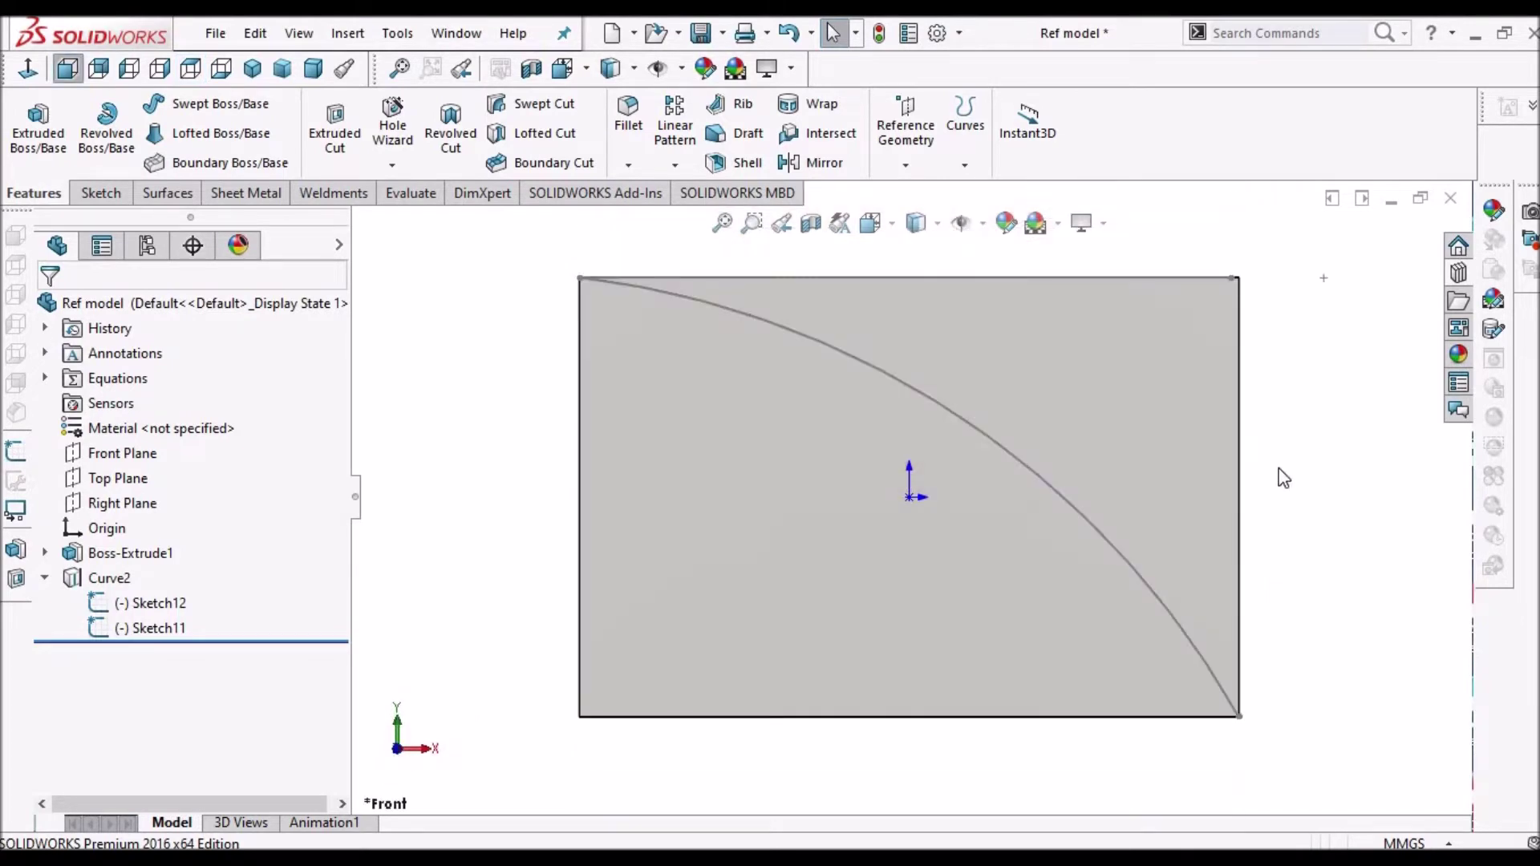
key(ctrl+7)
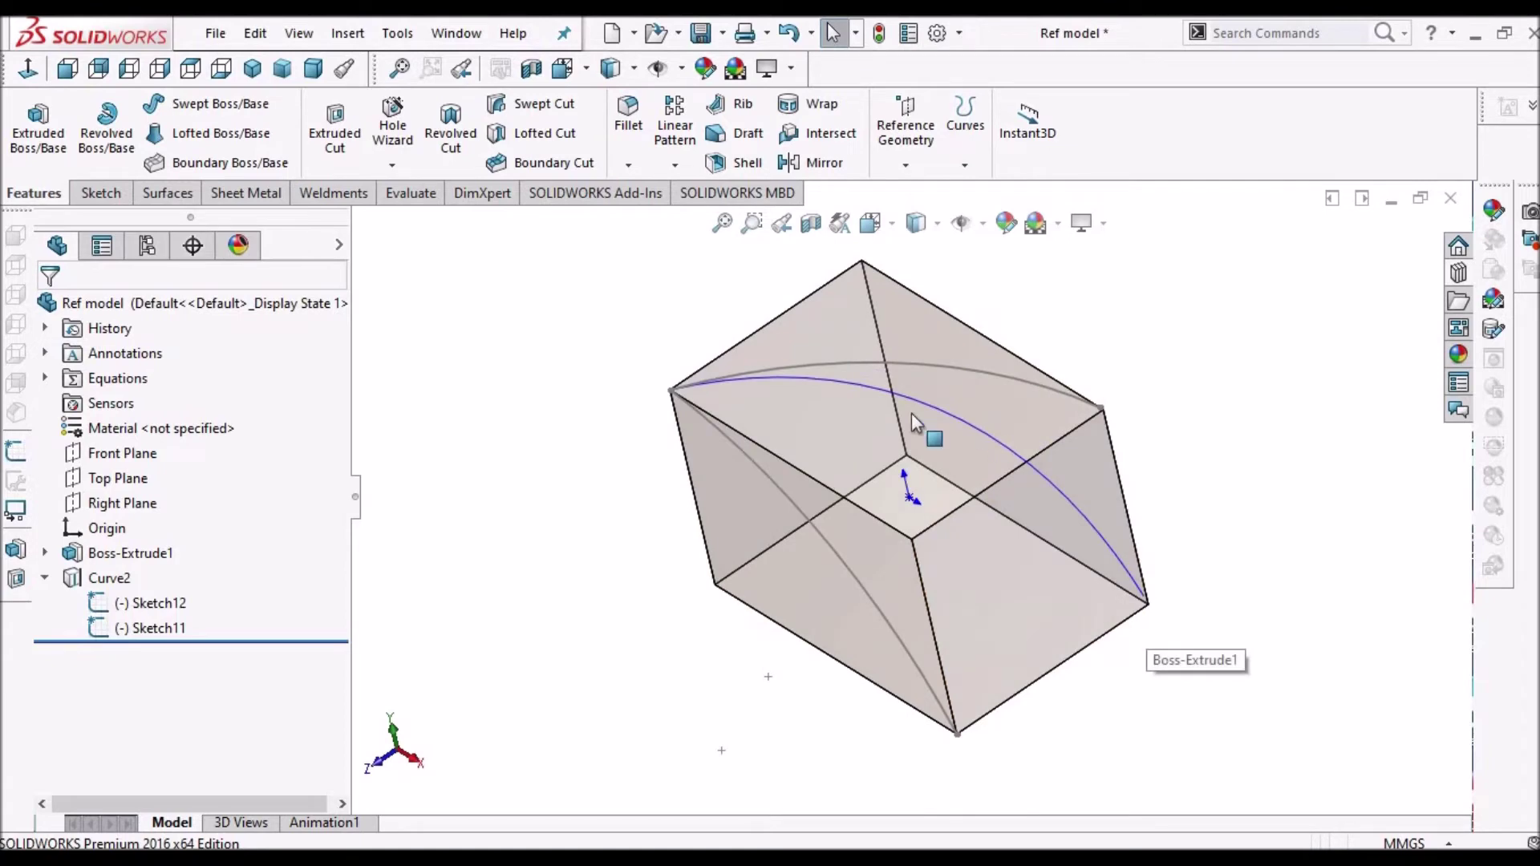
Edit the top-face arc sketch and add a radius dimension to the arc, keeping its drawn size.
right_click(161, 603)
click(183, 461)
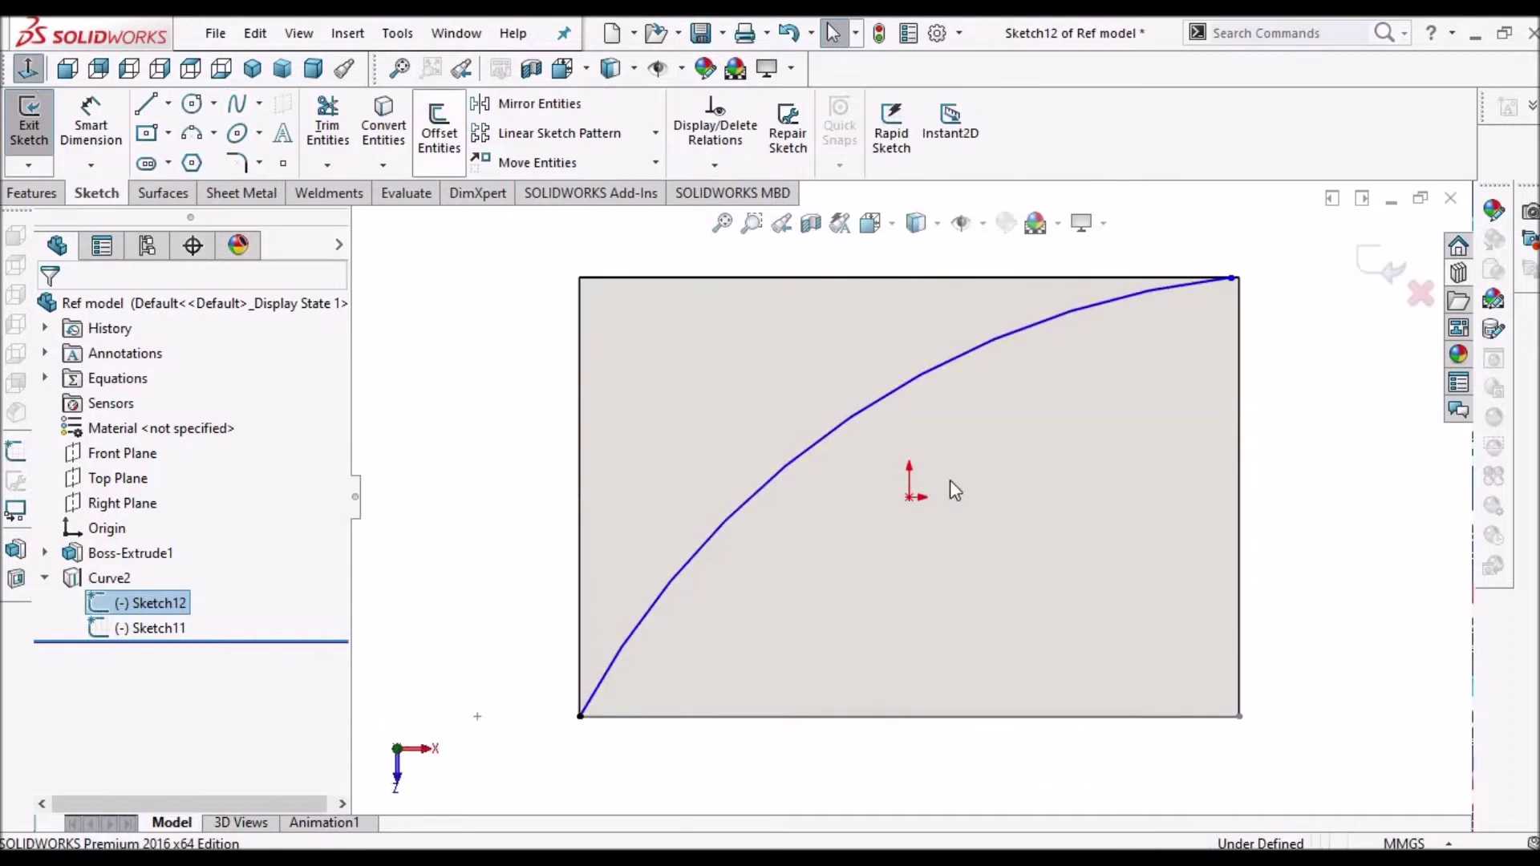
click(92, 132)
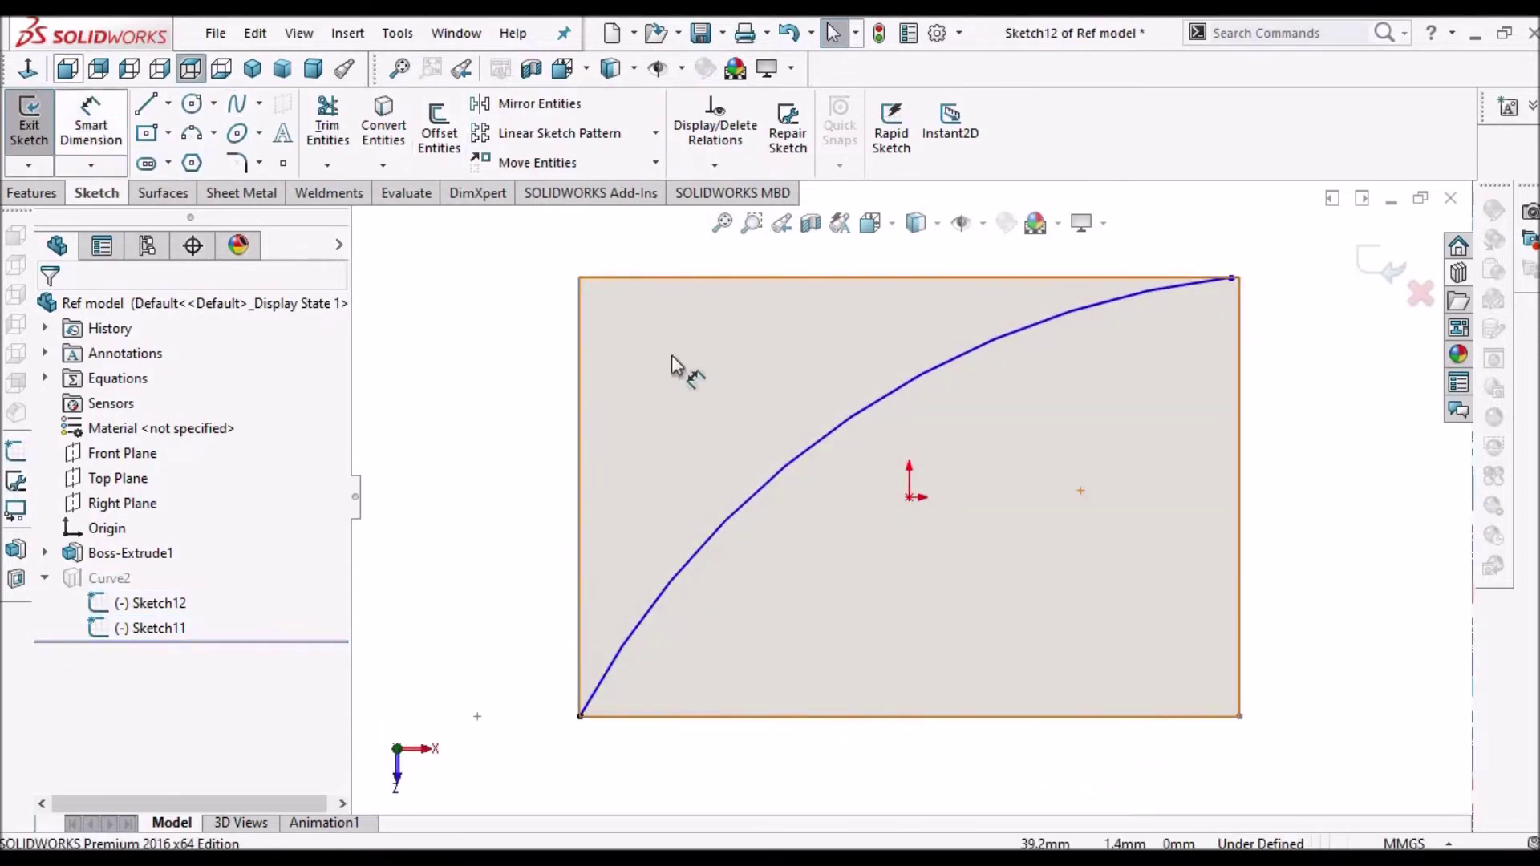
click(797, 454)
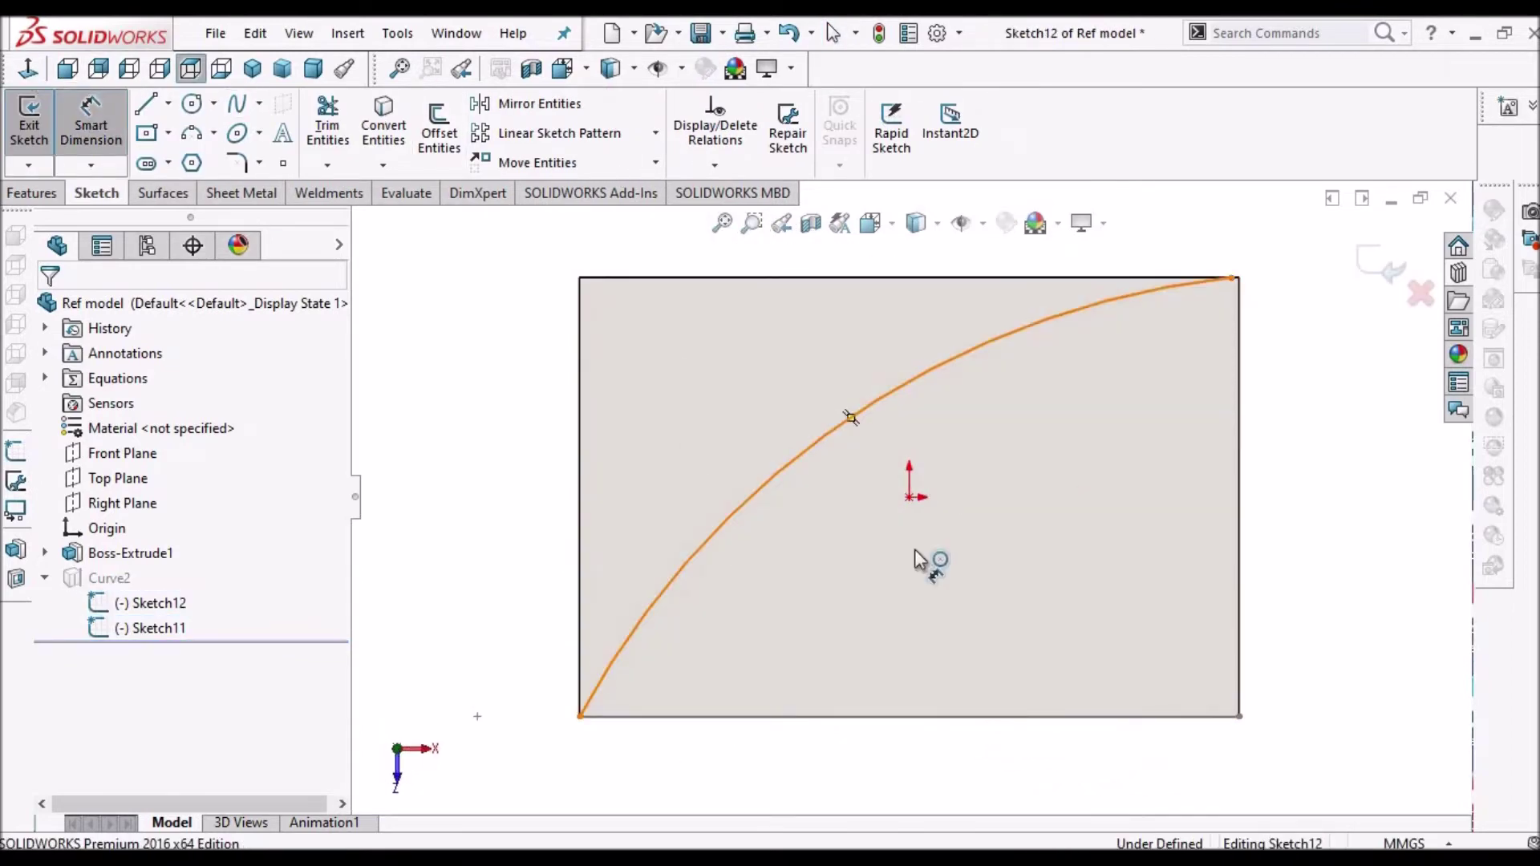
click(872, 565)
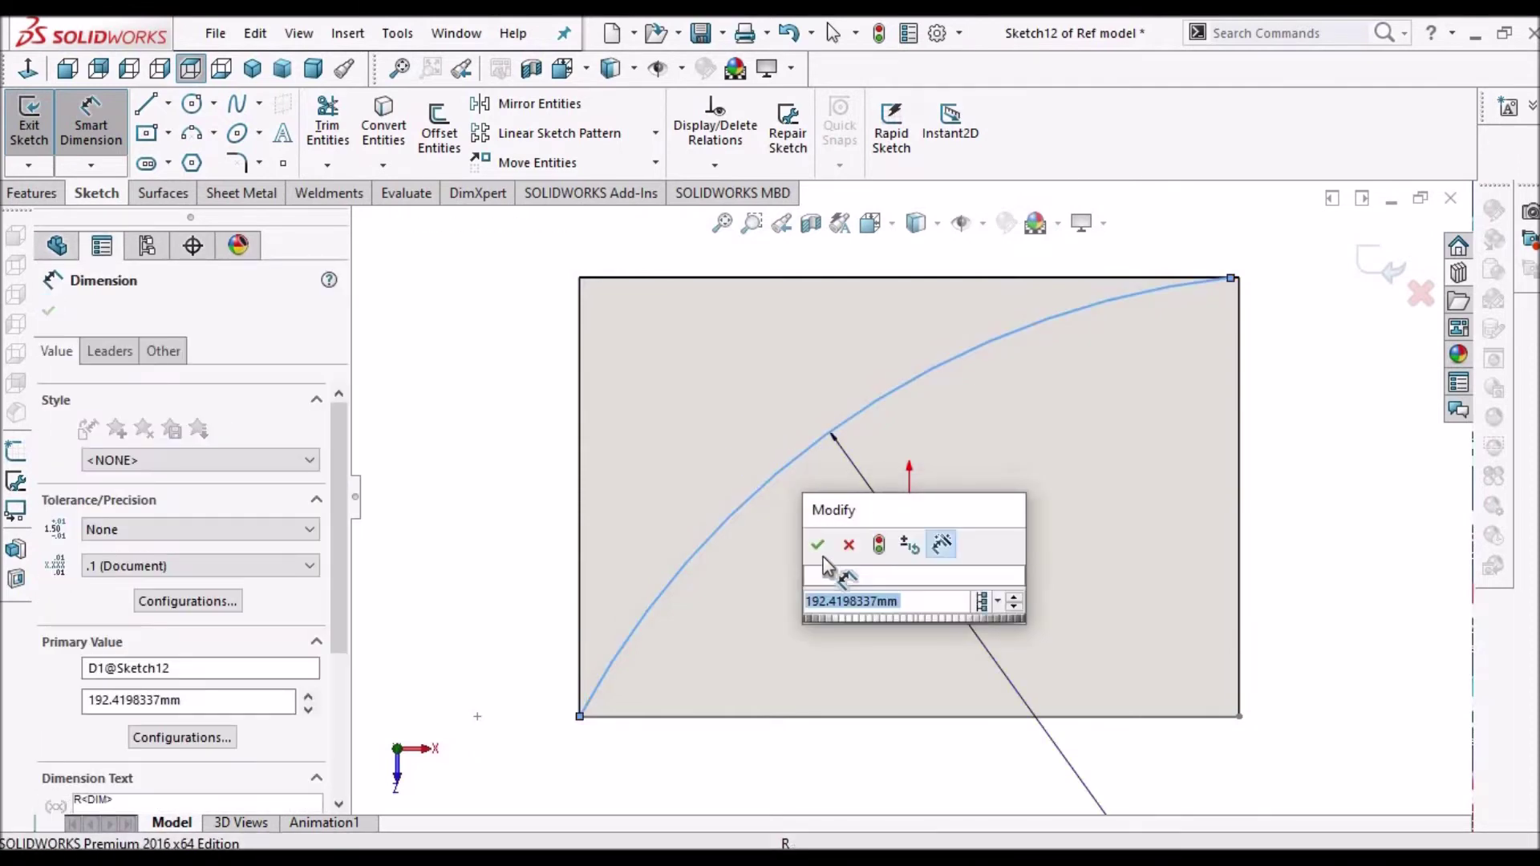
click(818, 545)
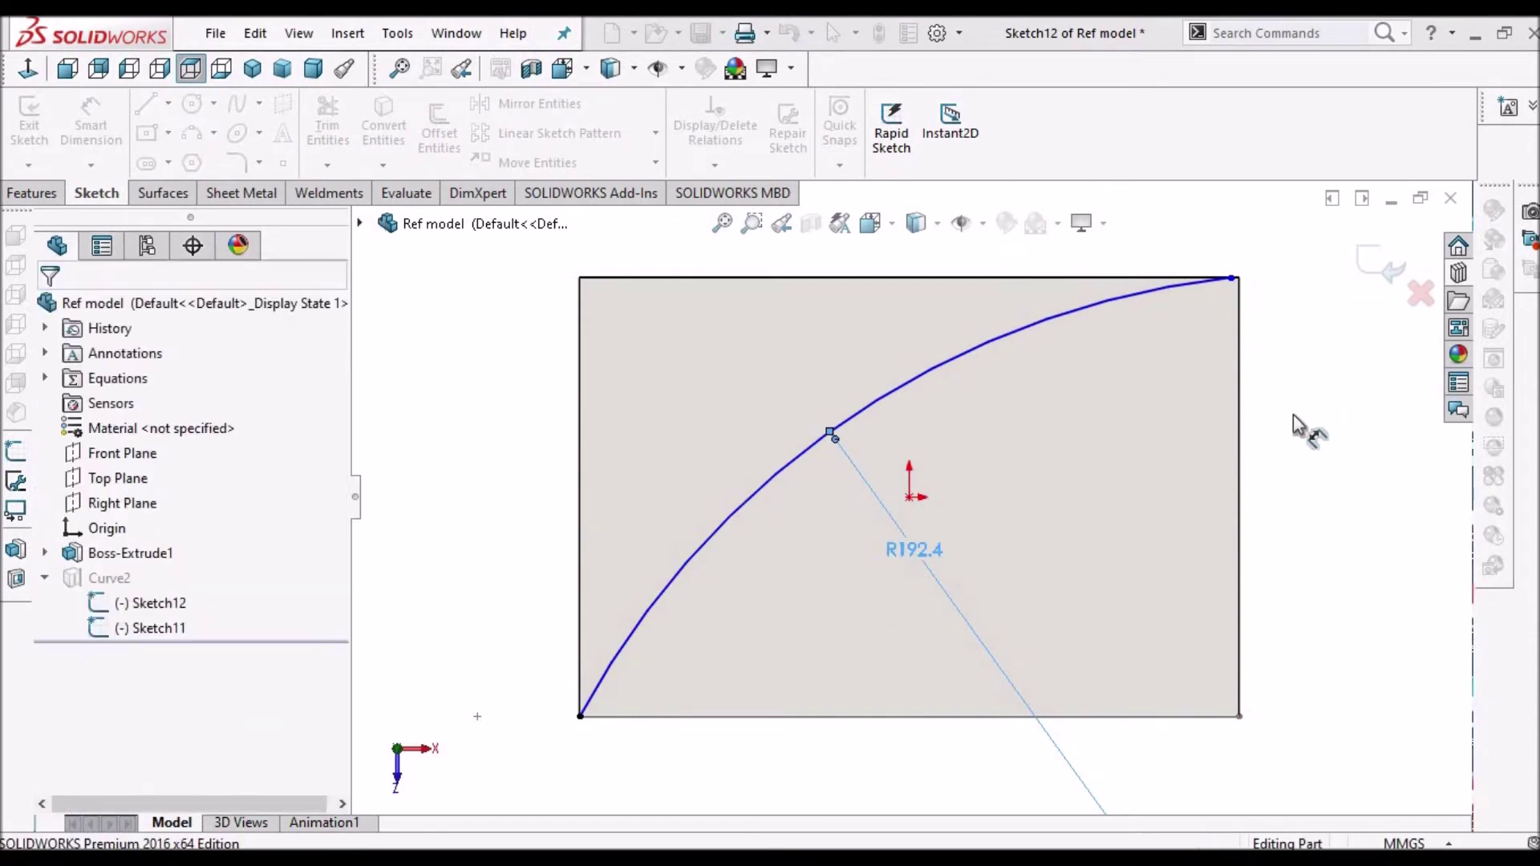
In a new 3D sketch, draw a three-point arc of about 103 mm radius from the box's top front-left corner to its bottom back-right corner.
middle_drag(1055, 433, 1003, 514)
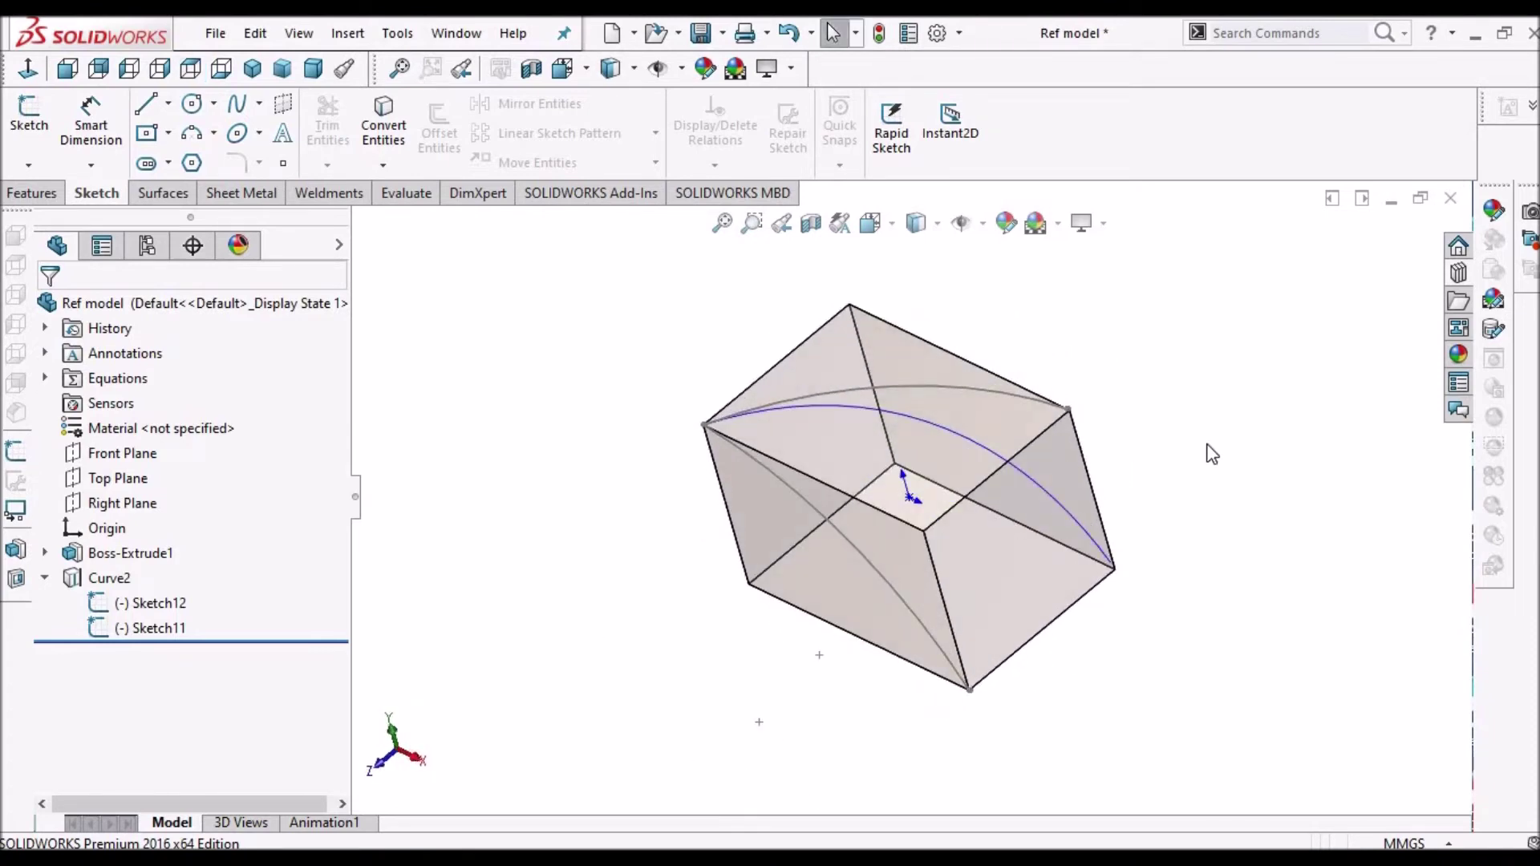
scroll(1015, 475, down, 4)
middle_drag(955, 504, 994, 533)
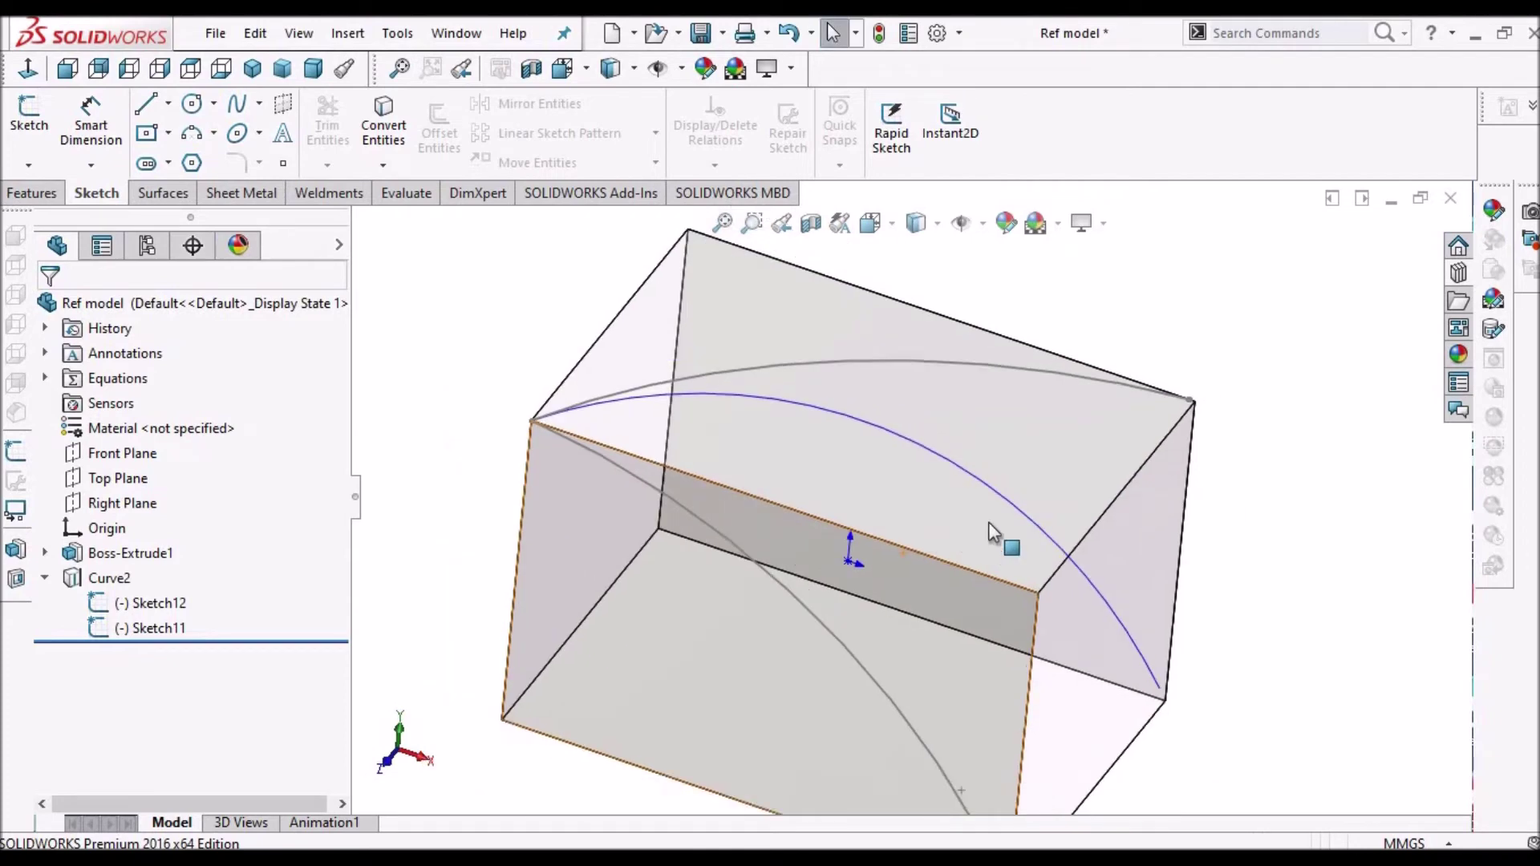
scroll(990, 523, up, 1)
click(29, 165)
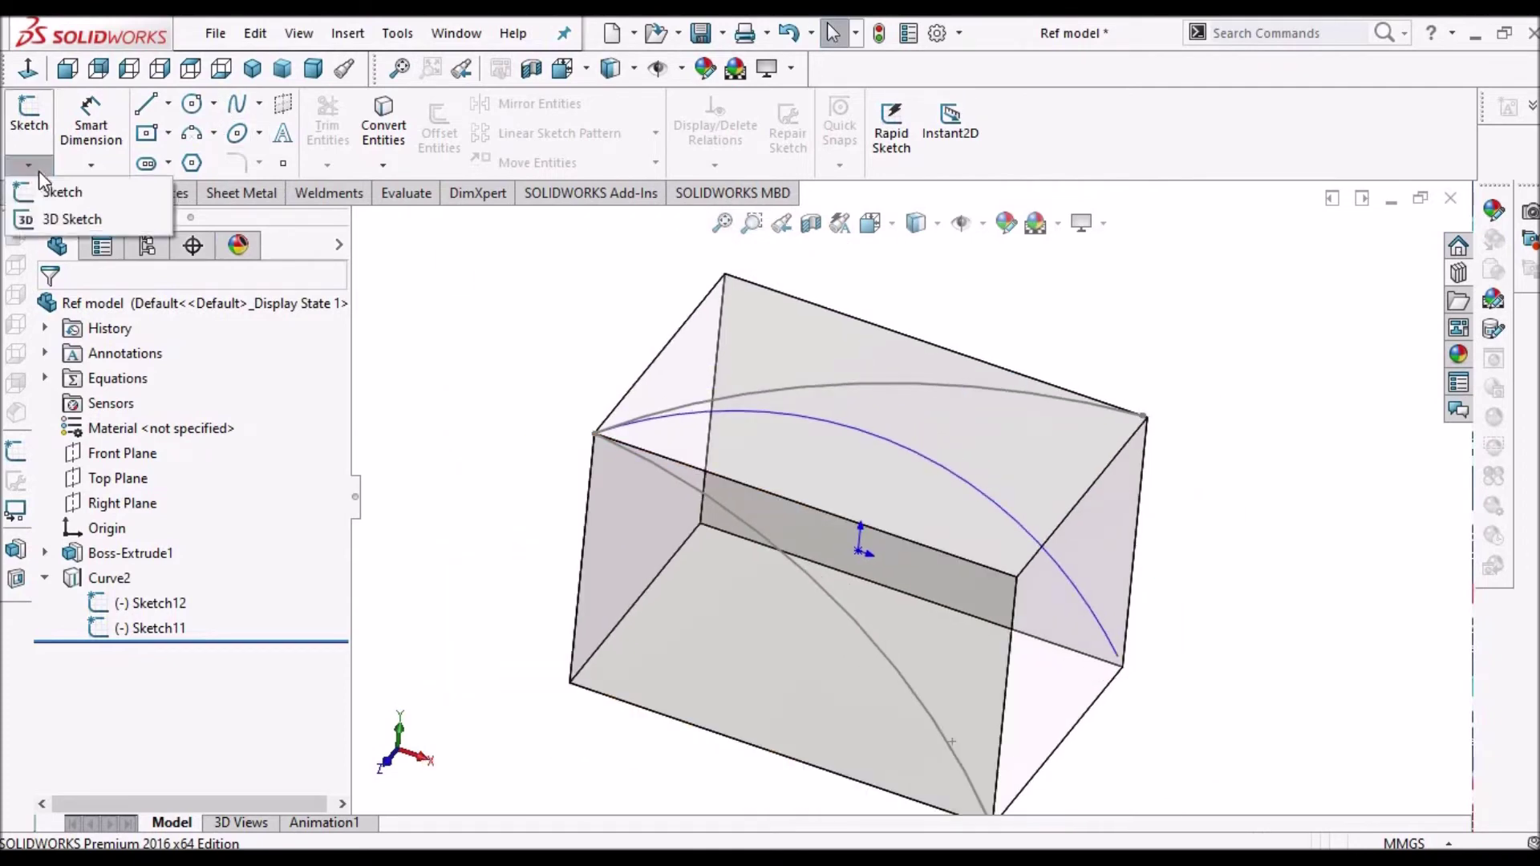
click(62, 220)
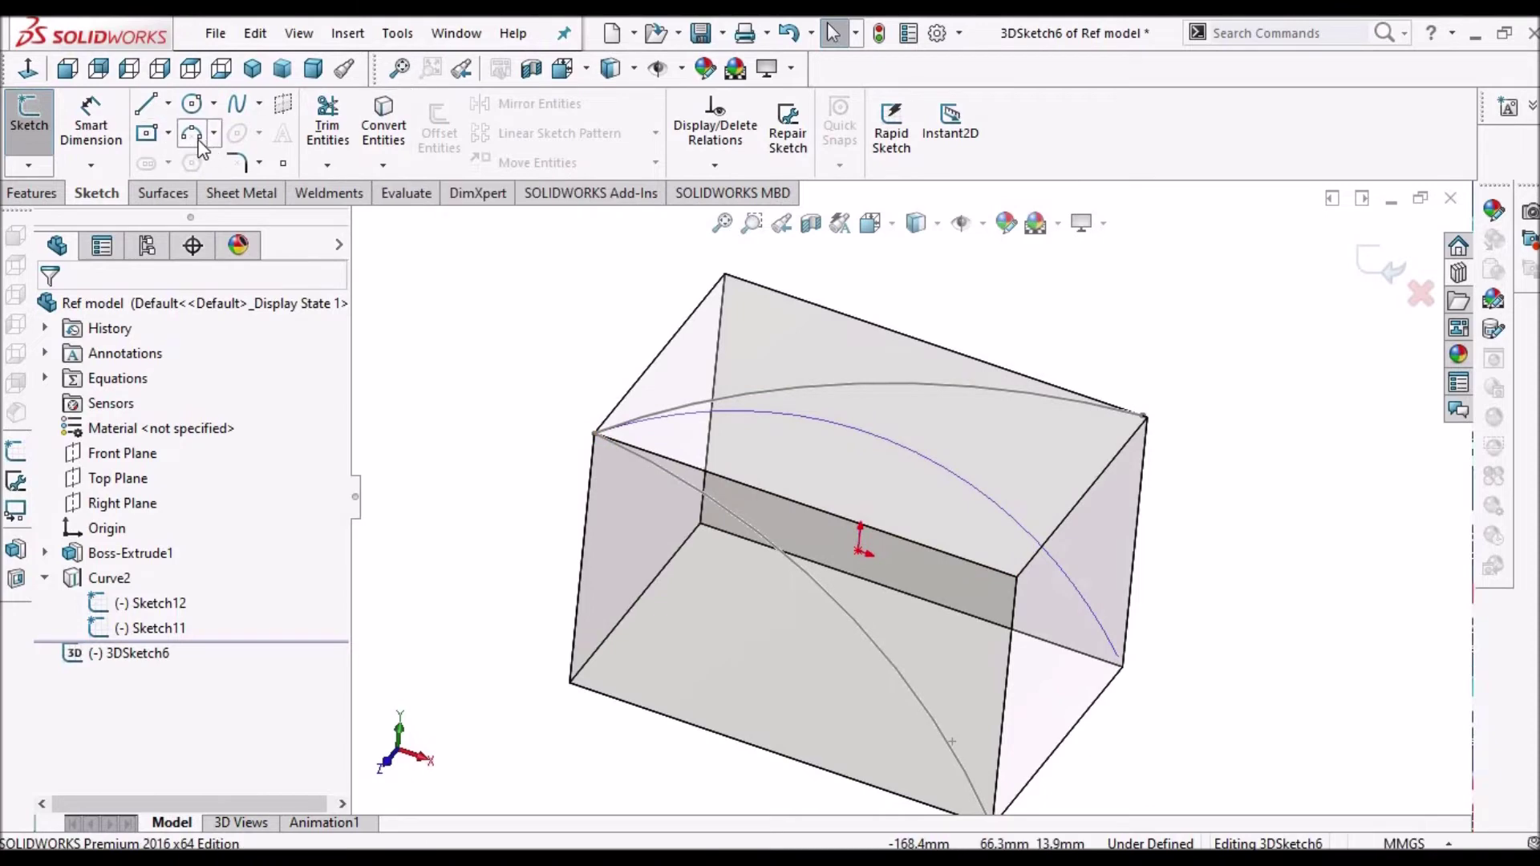
click(594, 433)
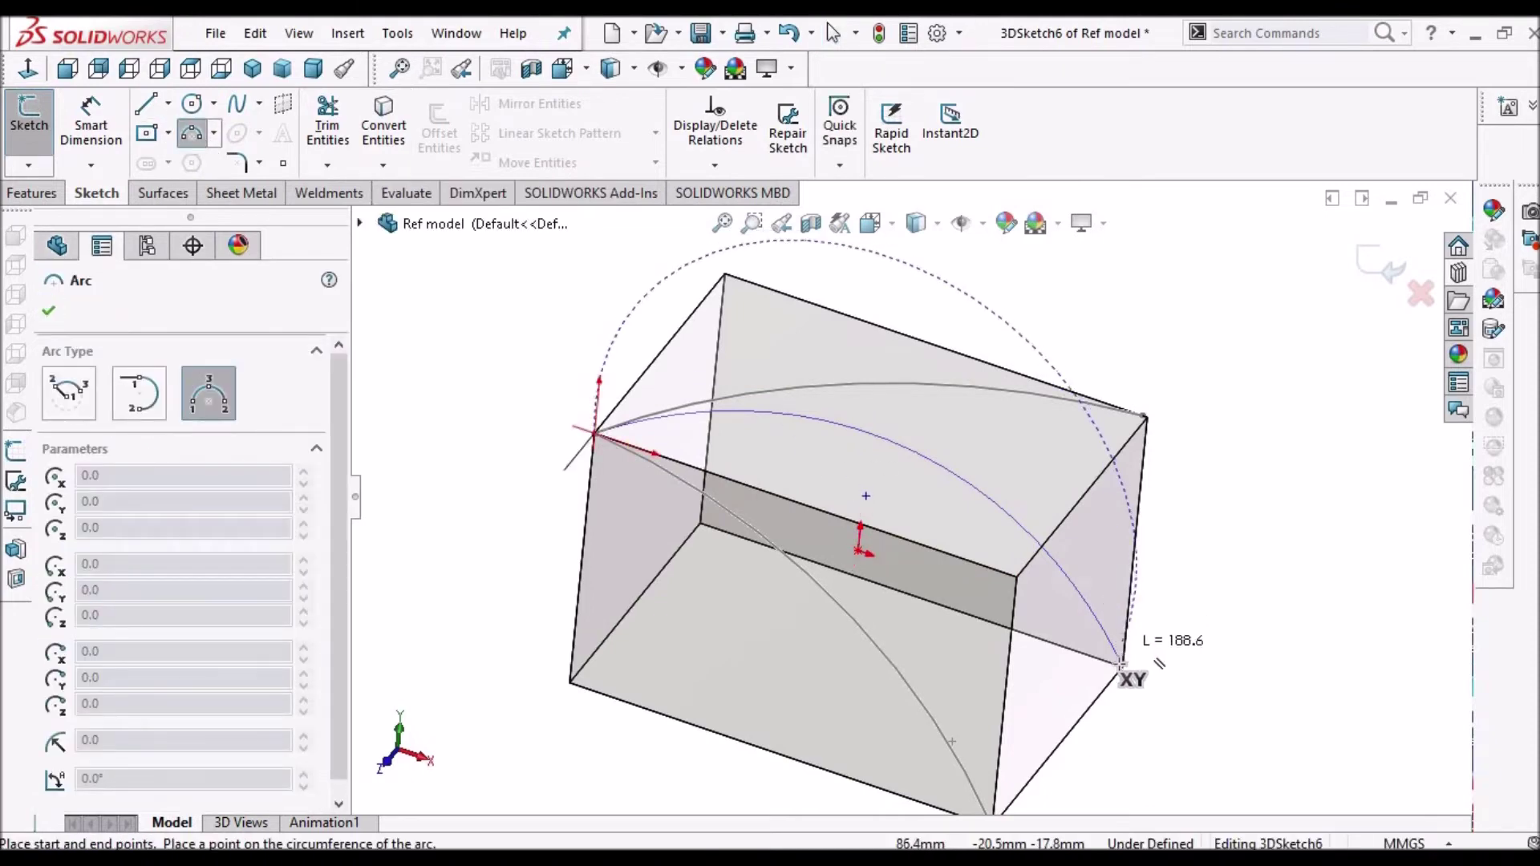
scroll(1111, 641, down, 1)
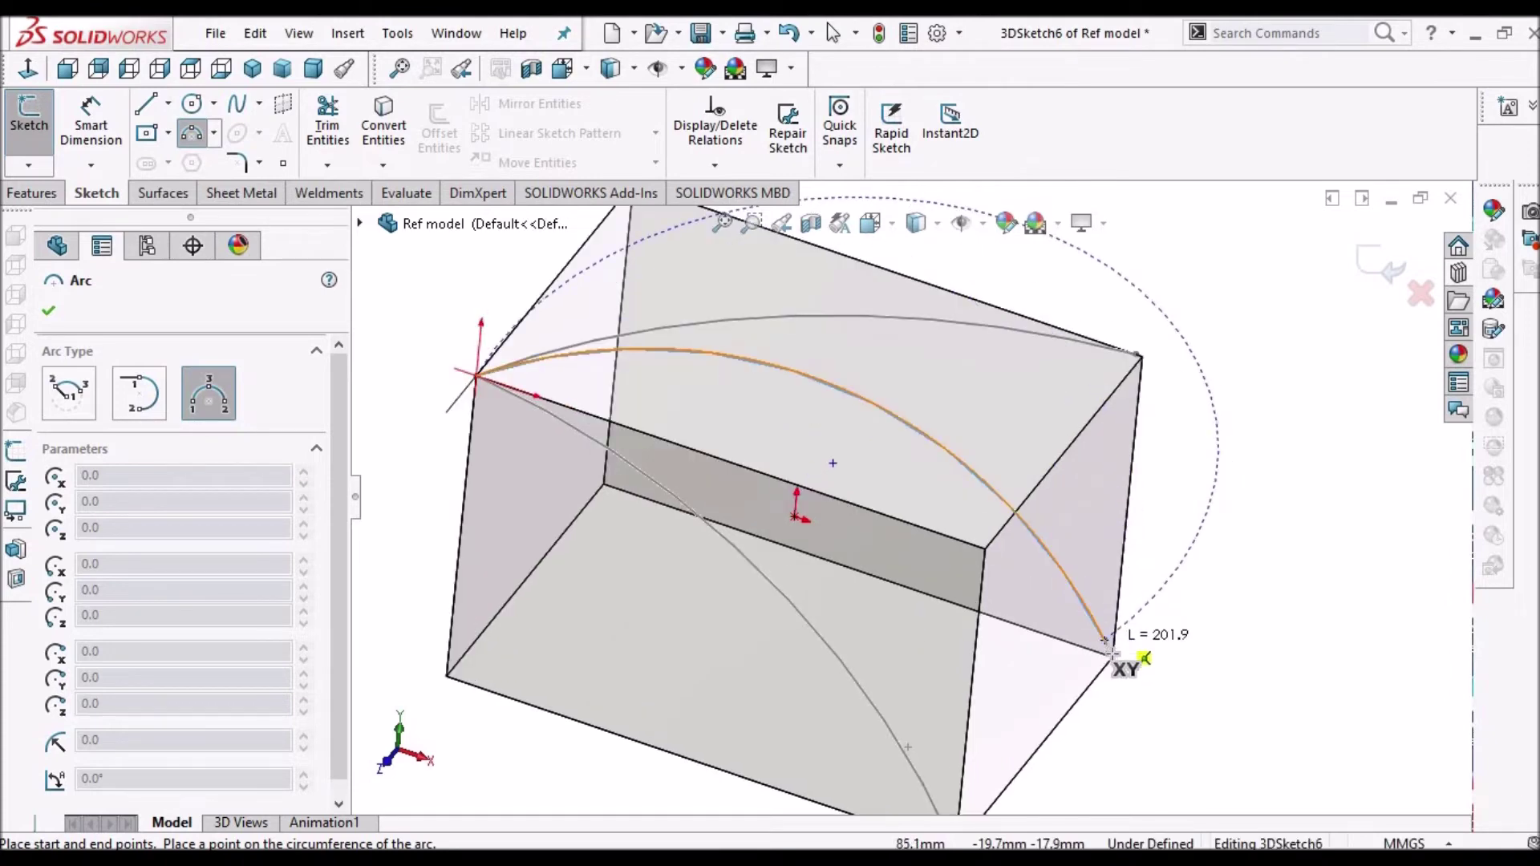
click(1111, 653)
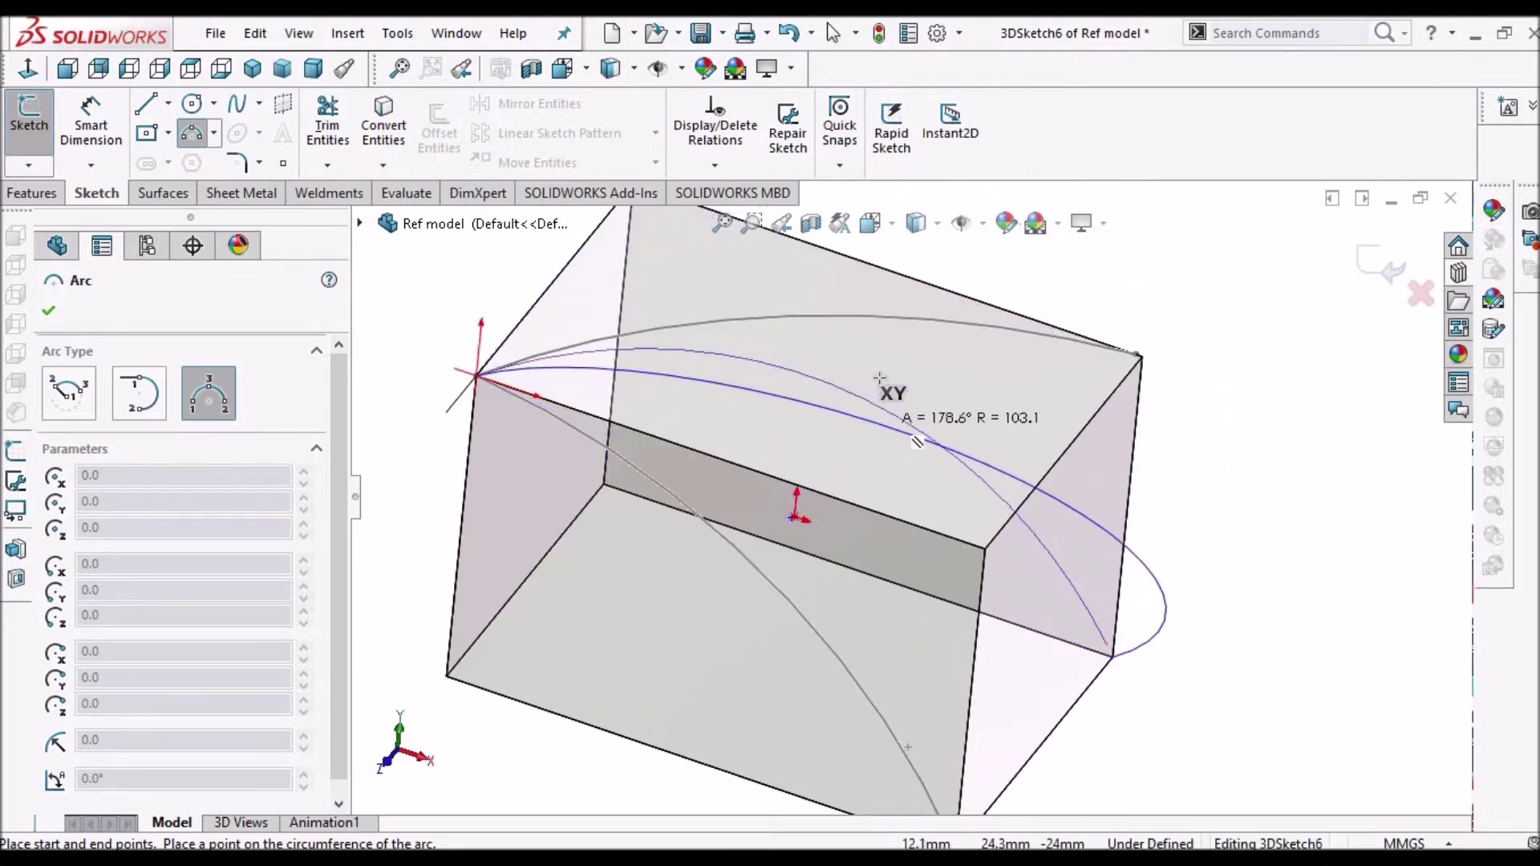
click(802, 345)
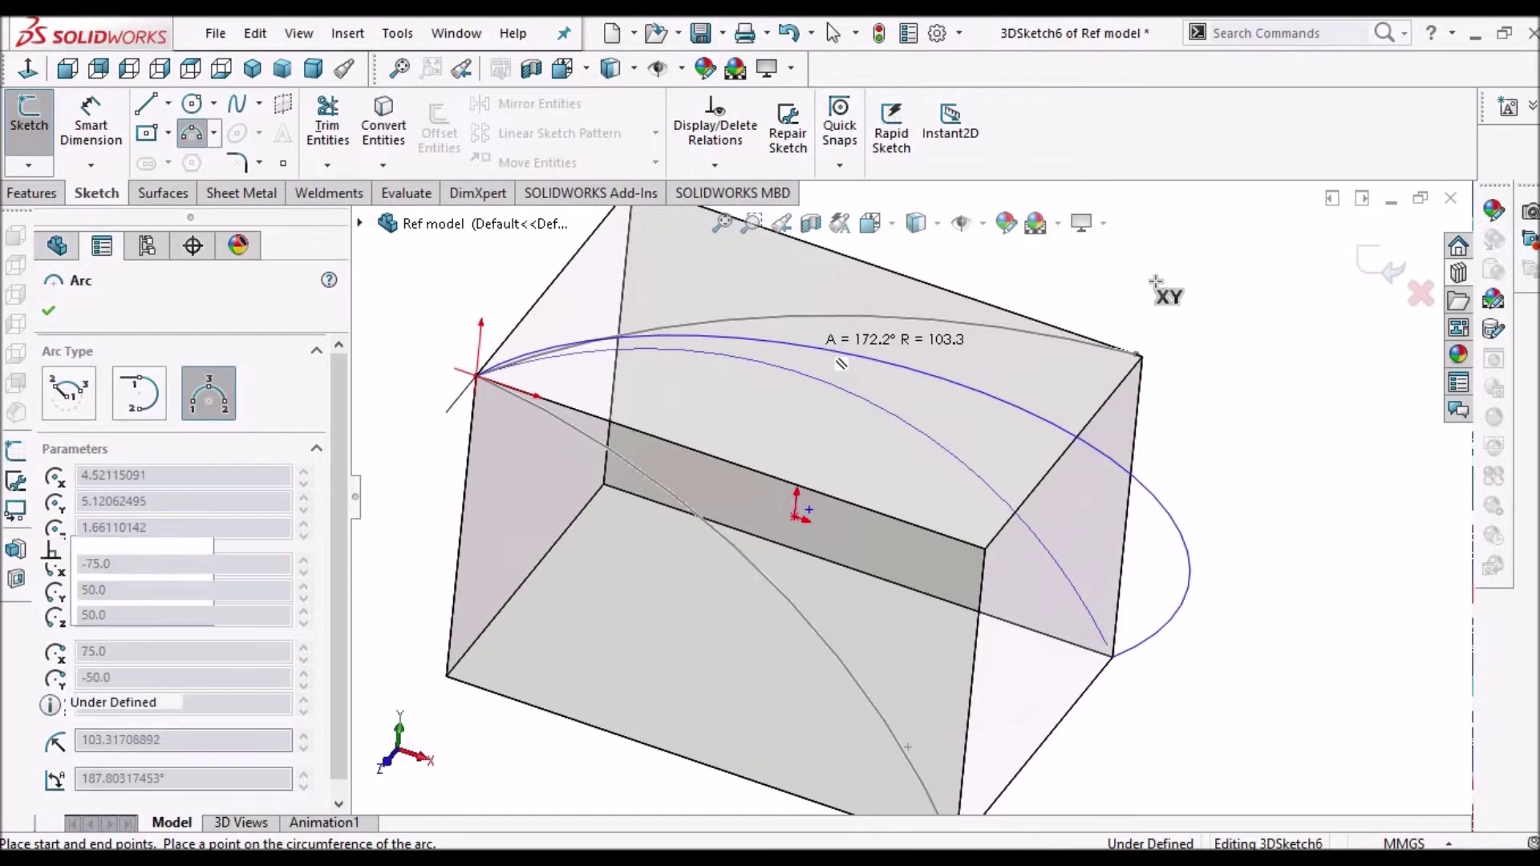
right_click(1172, 299)
click(1203, 299)
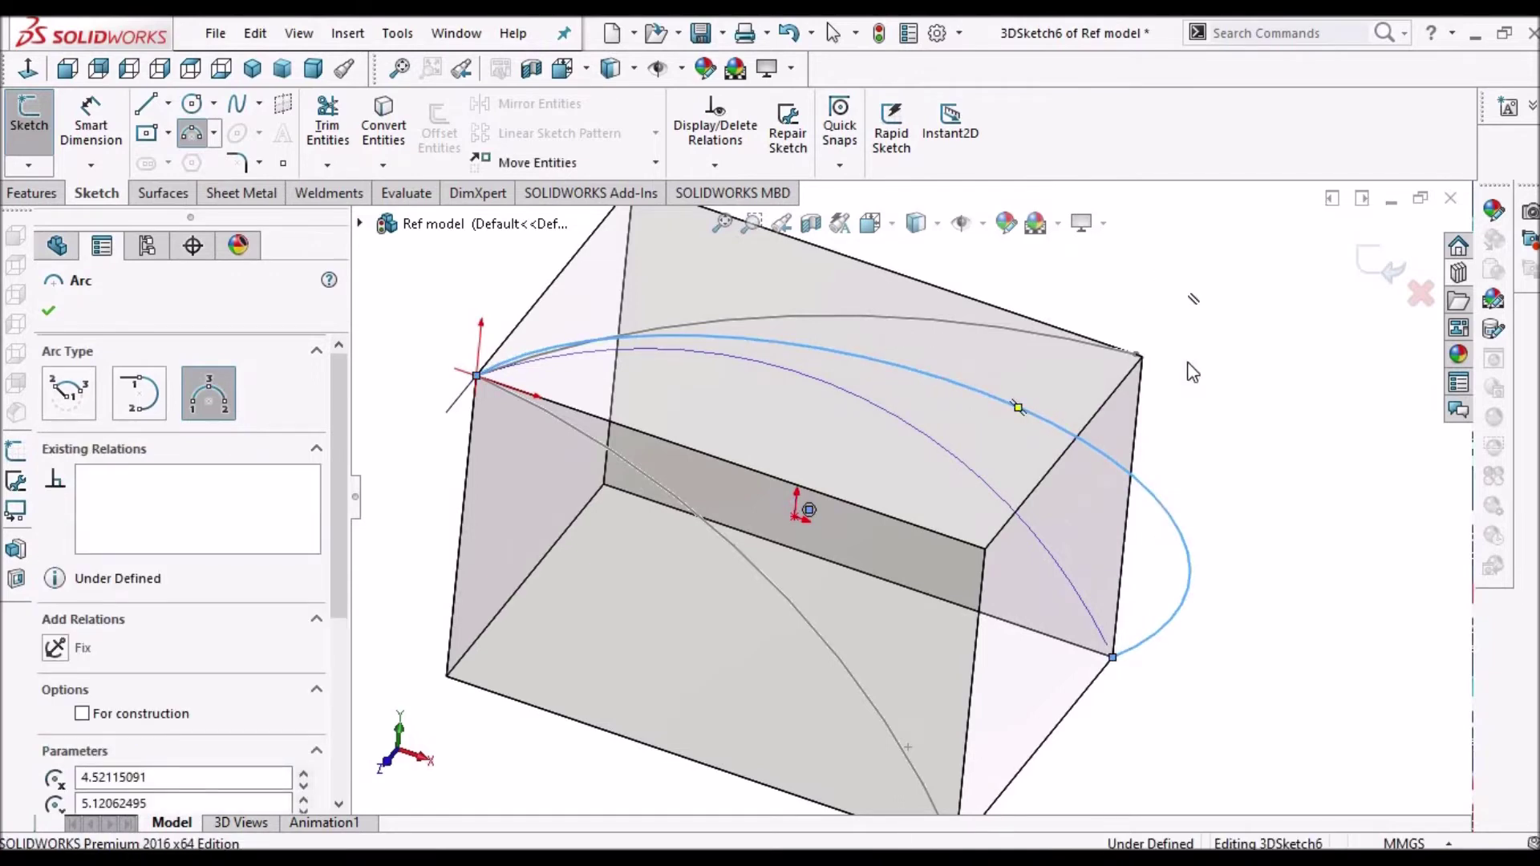
key(f)
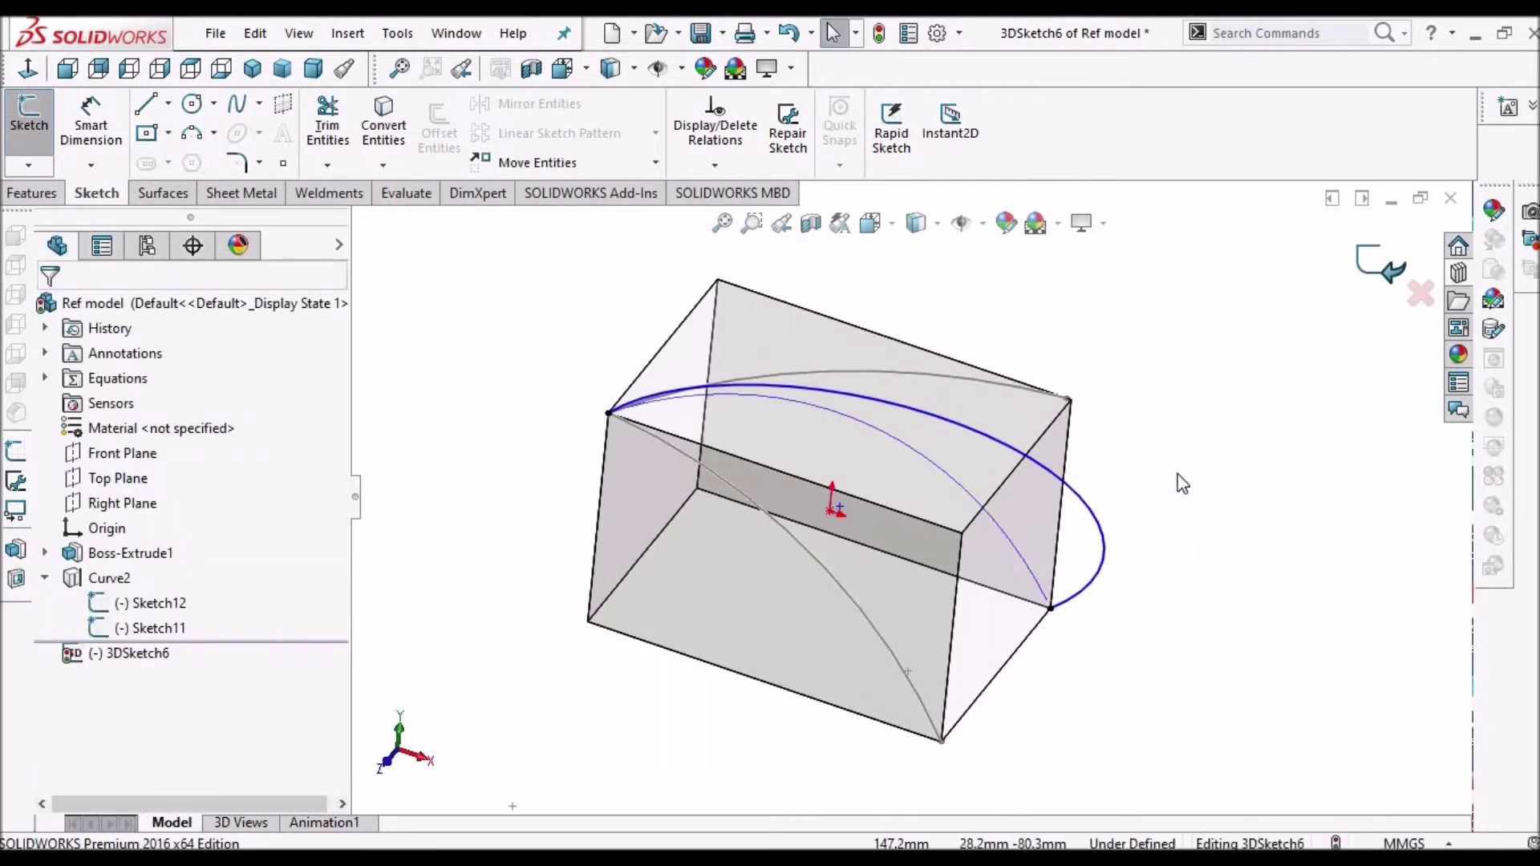
scroll(911, 488, up, 2)
scroll(922, 481, up, 1)
scroll(925, 484, up, 1)
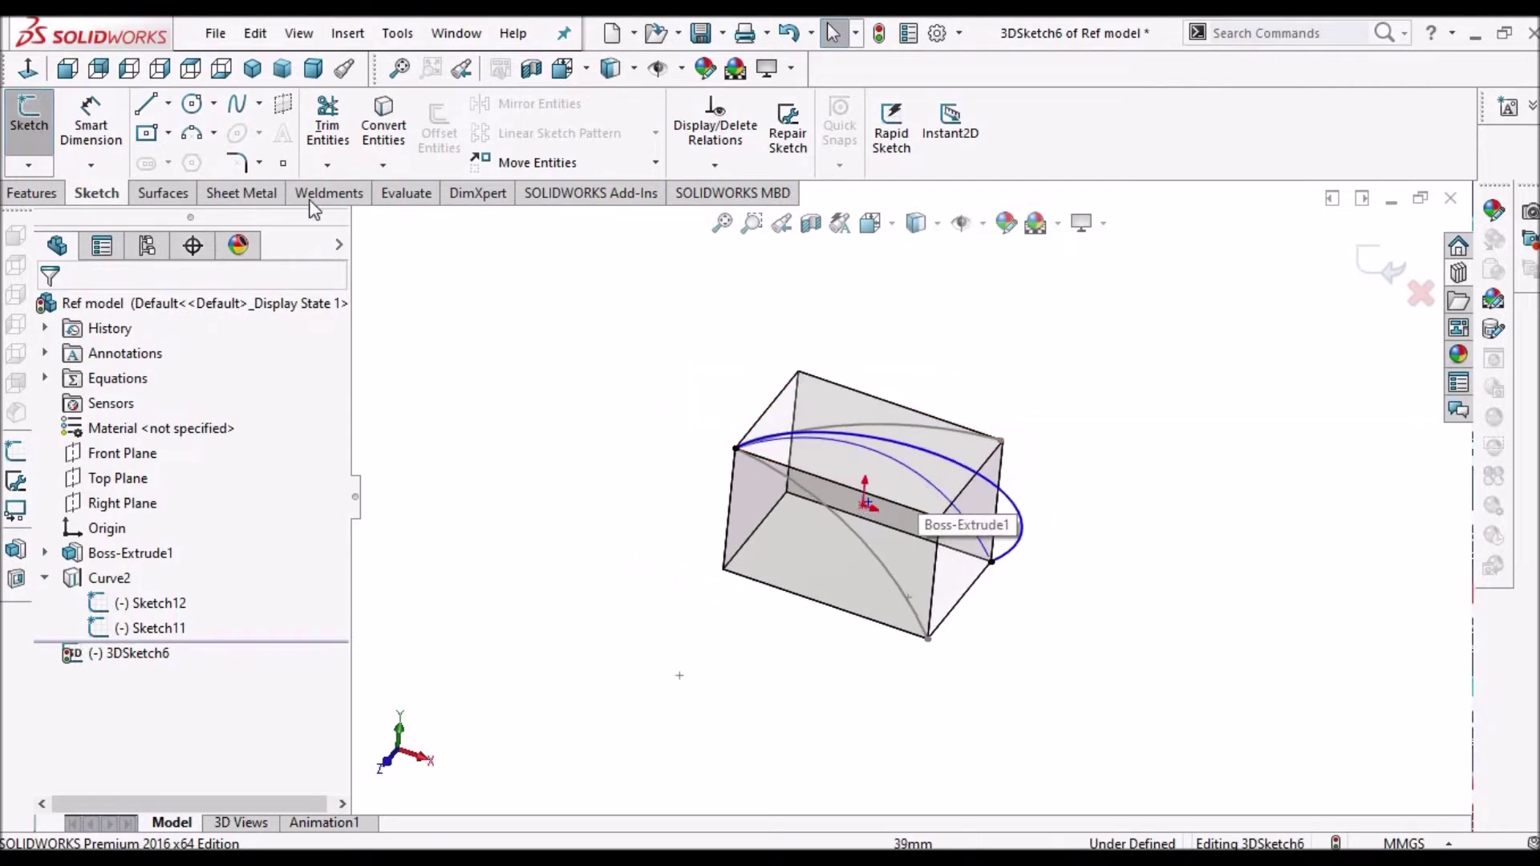
click(1377, 263)
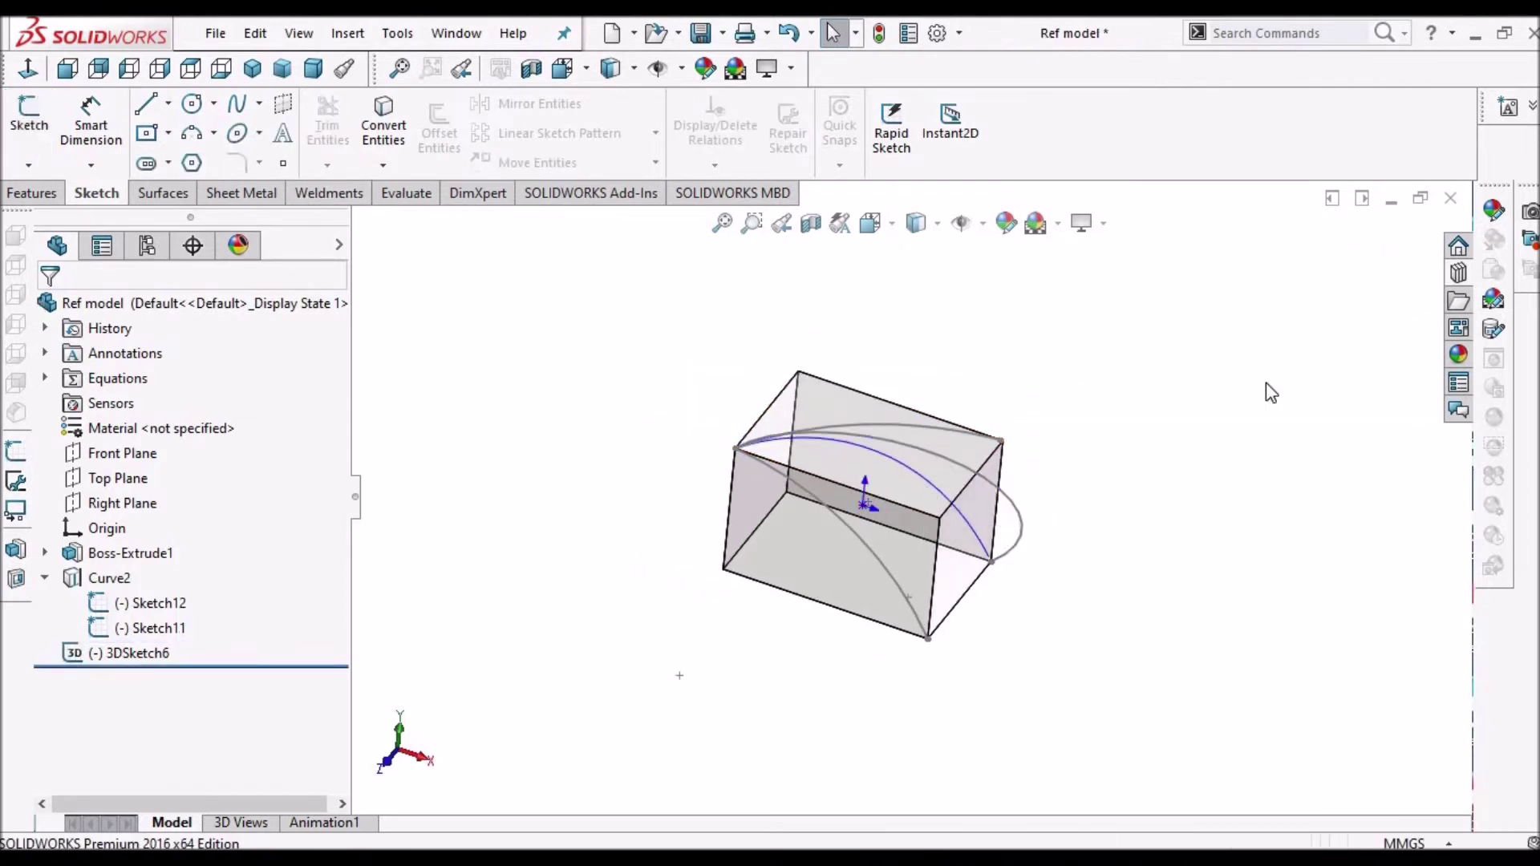
Examine the 3D sketch arc in the Front view, then reopen its sketch to check the arc's relations and shape from an angle.
click(68, 70)
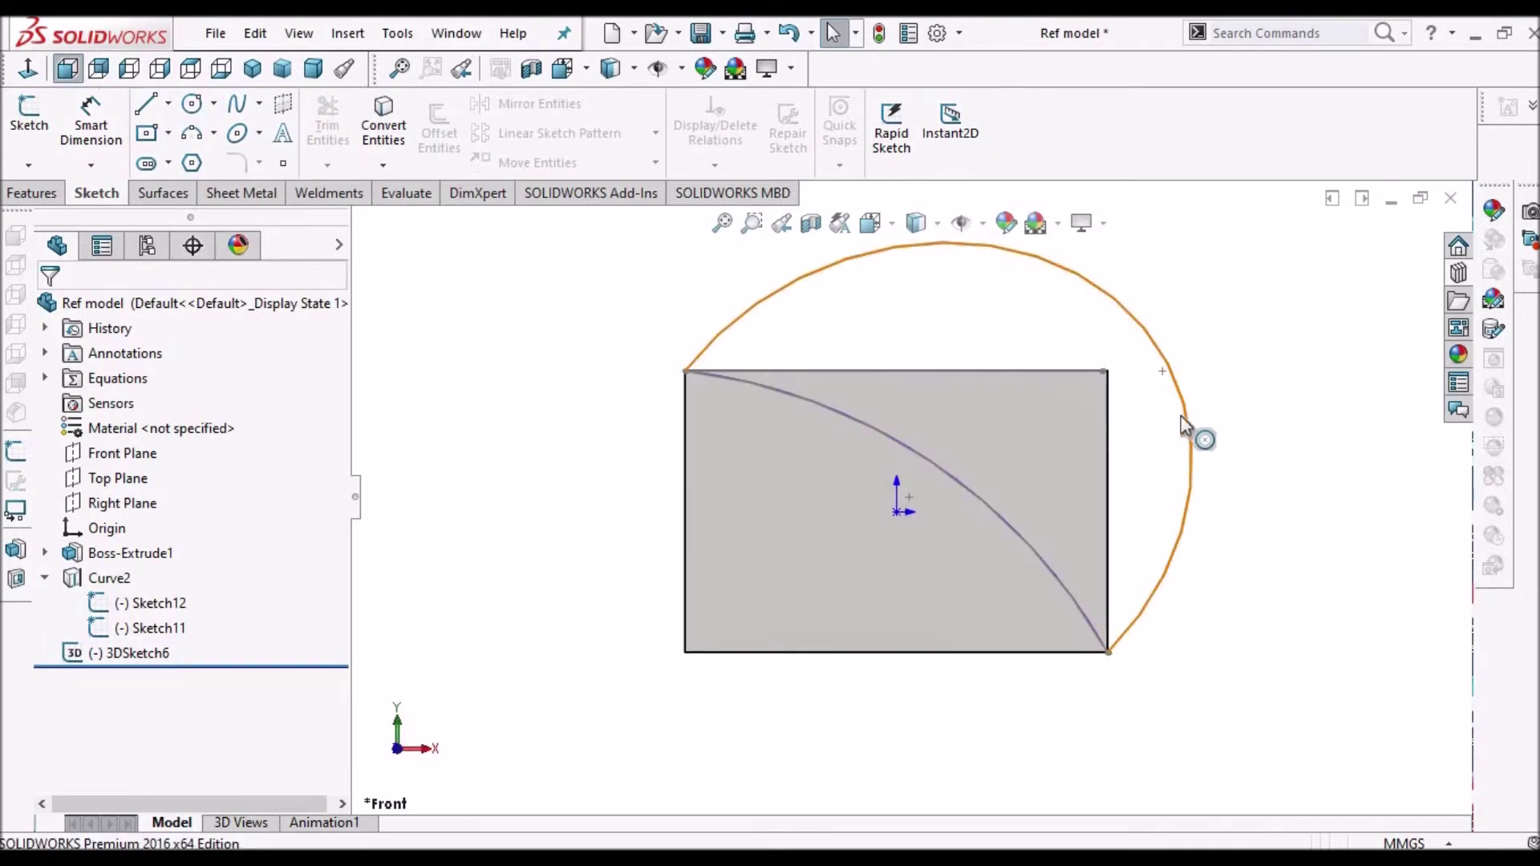
right_click(112, 659)
click(138, 378)
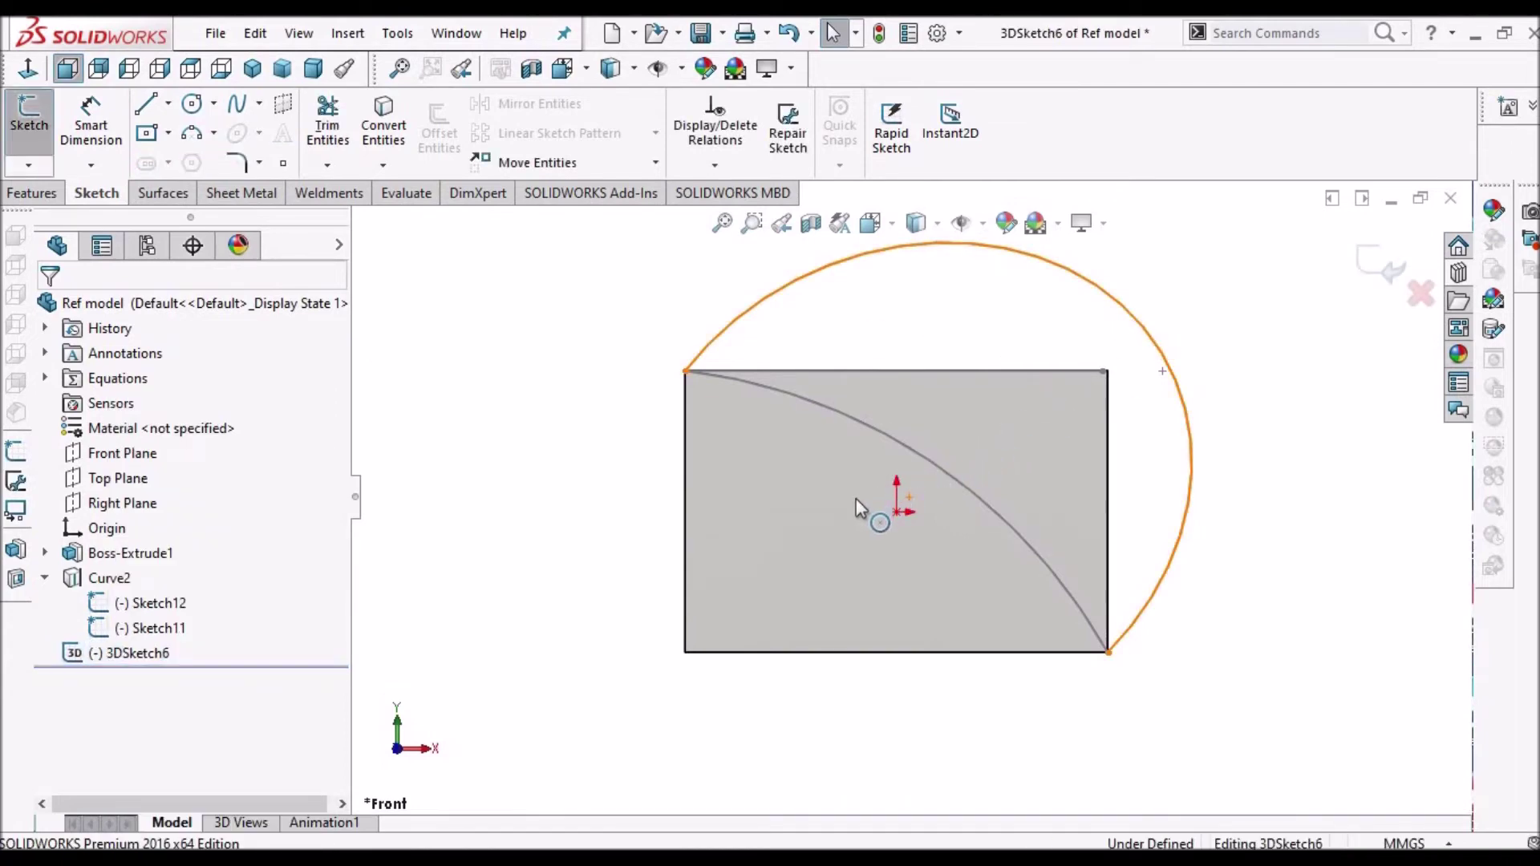
click(1117, 299)
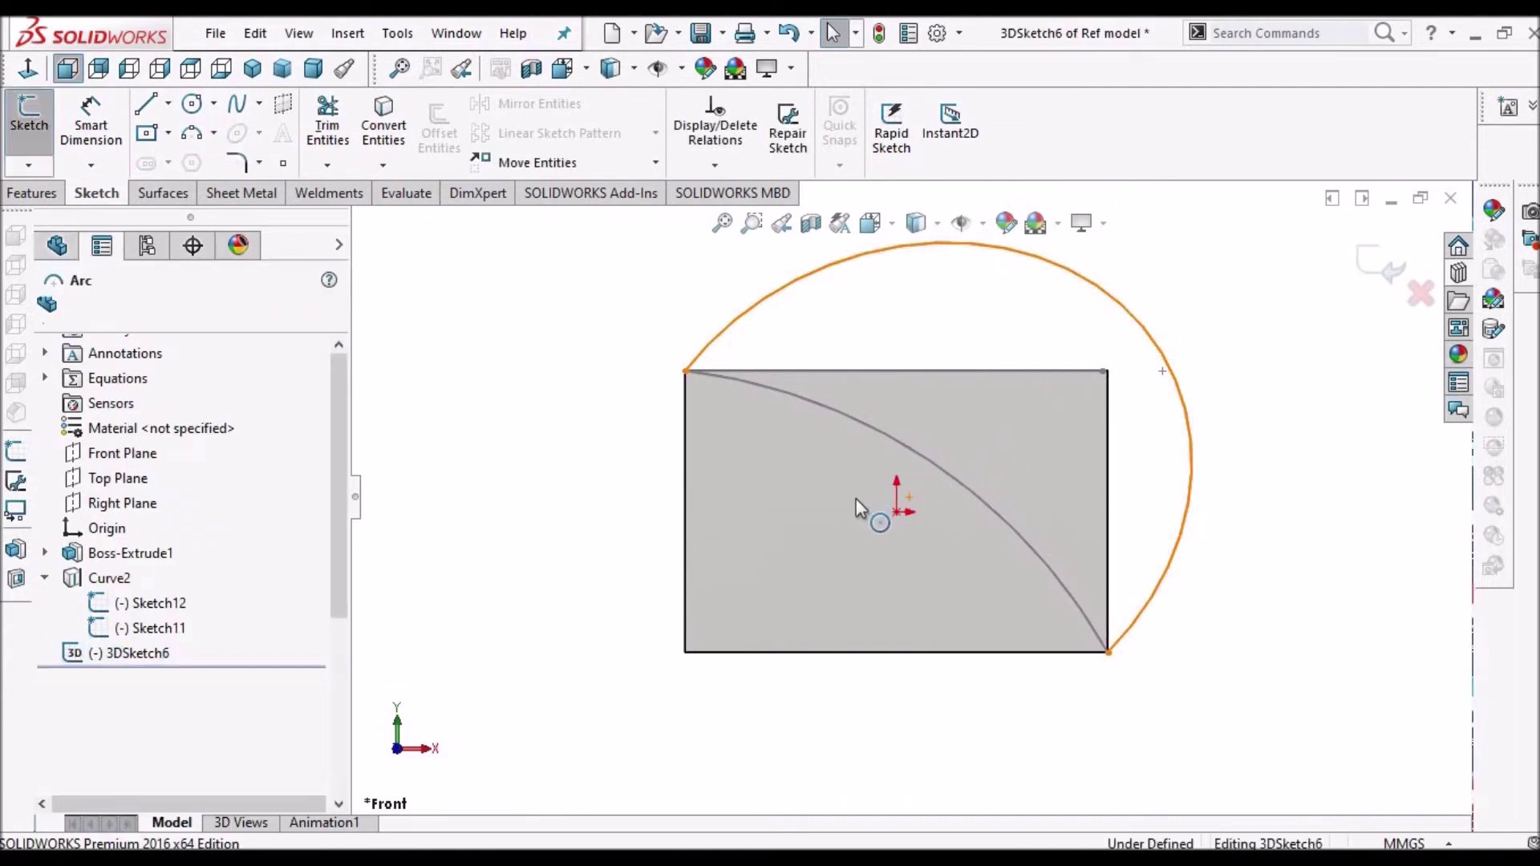
click(1096, 284)
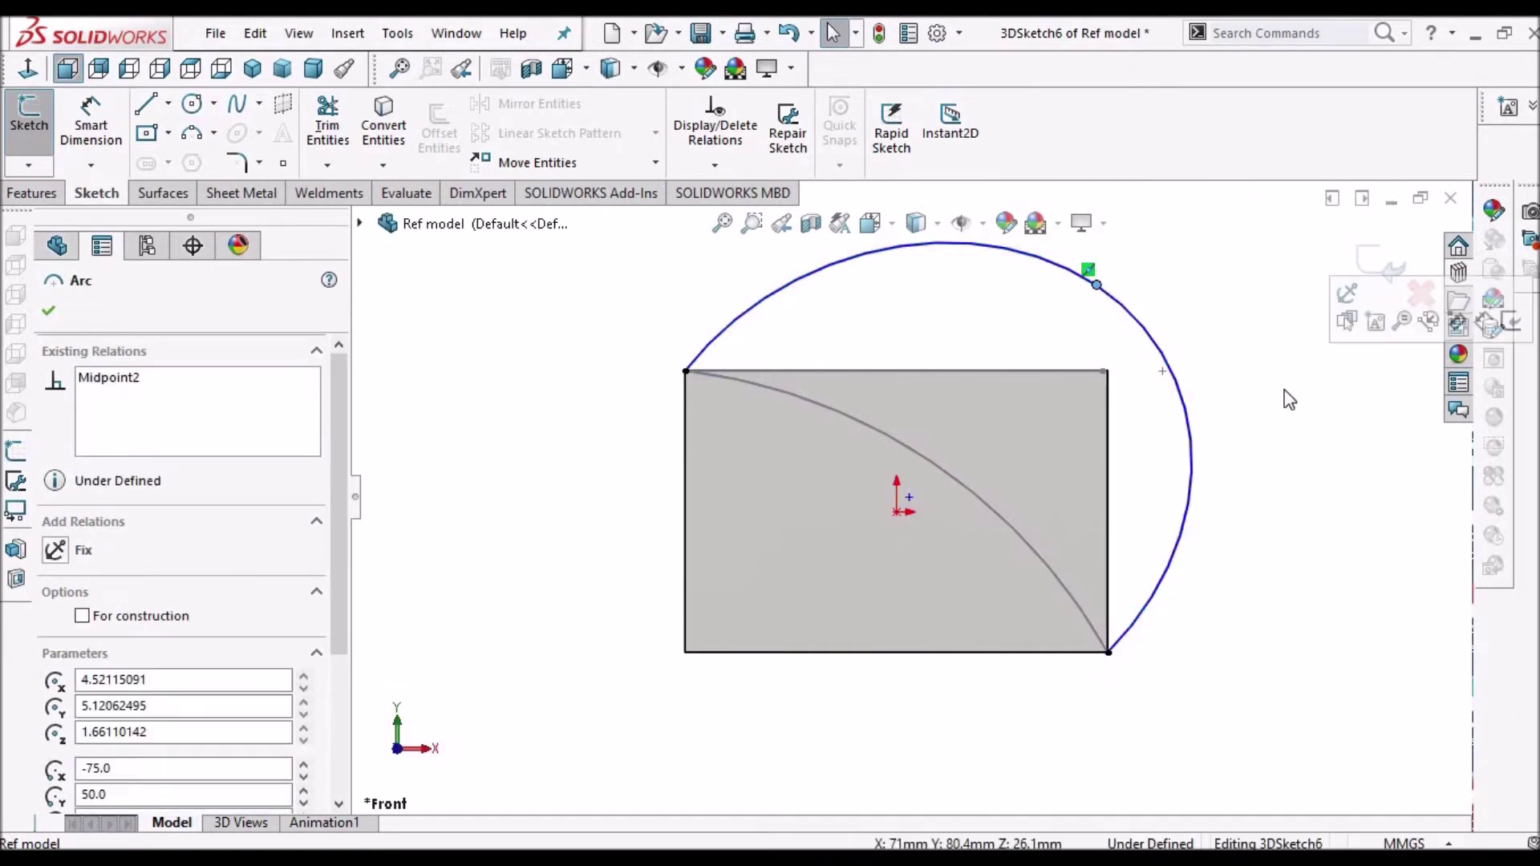
click(1179, 390)
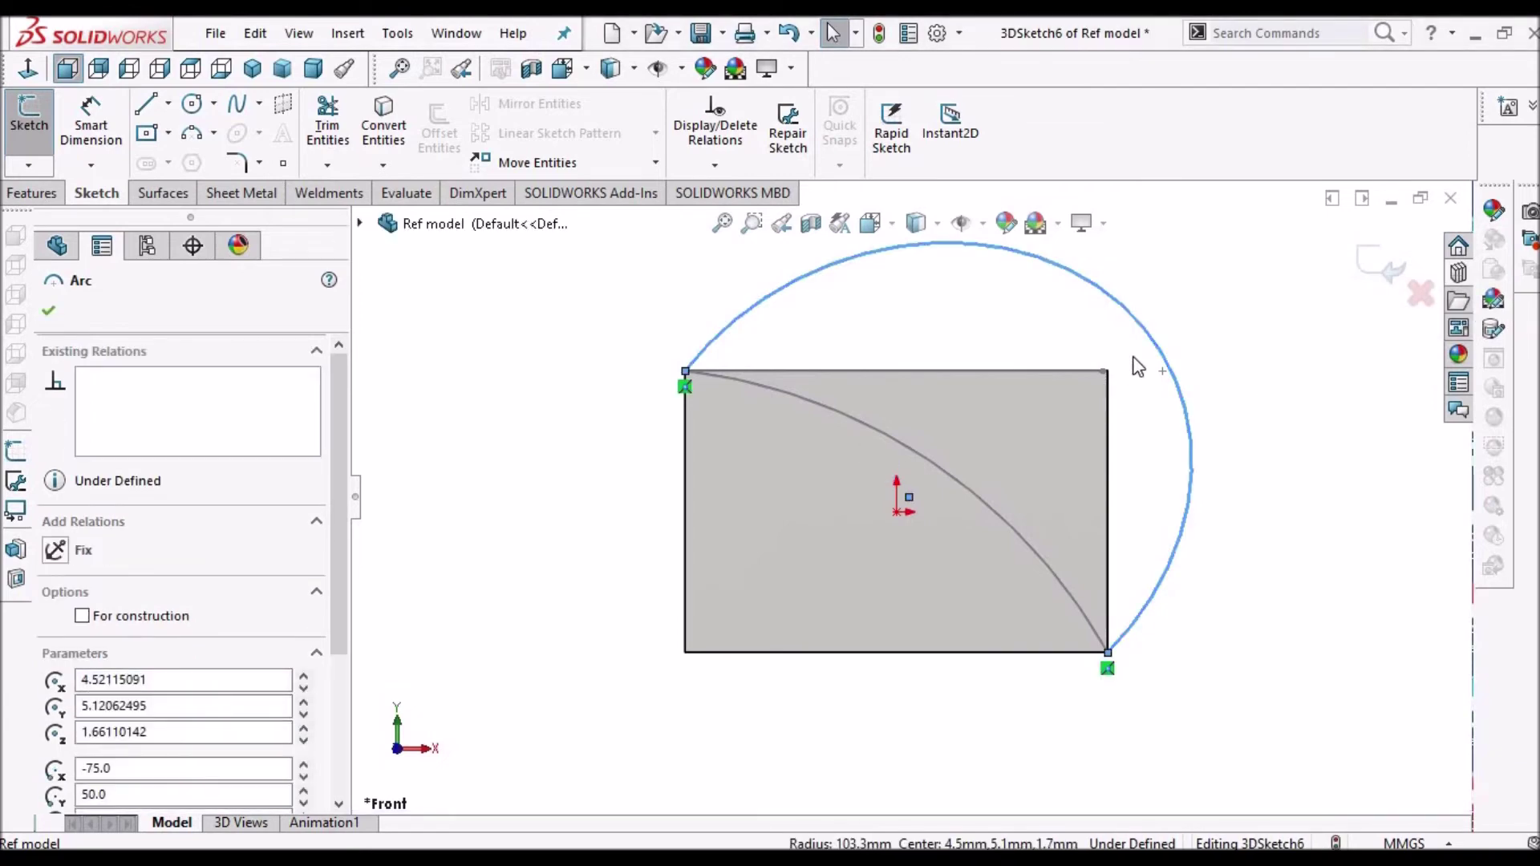
middle_drag(1073, 441, 1171, 412)
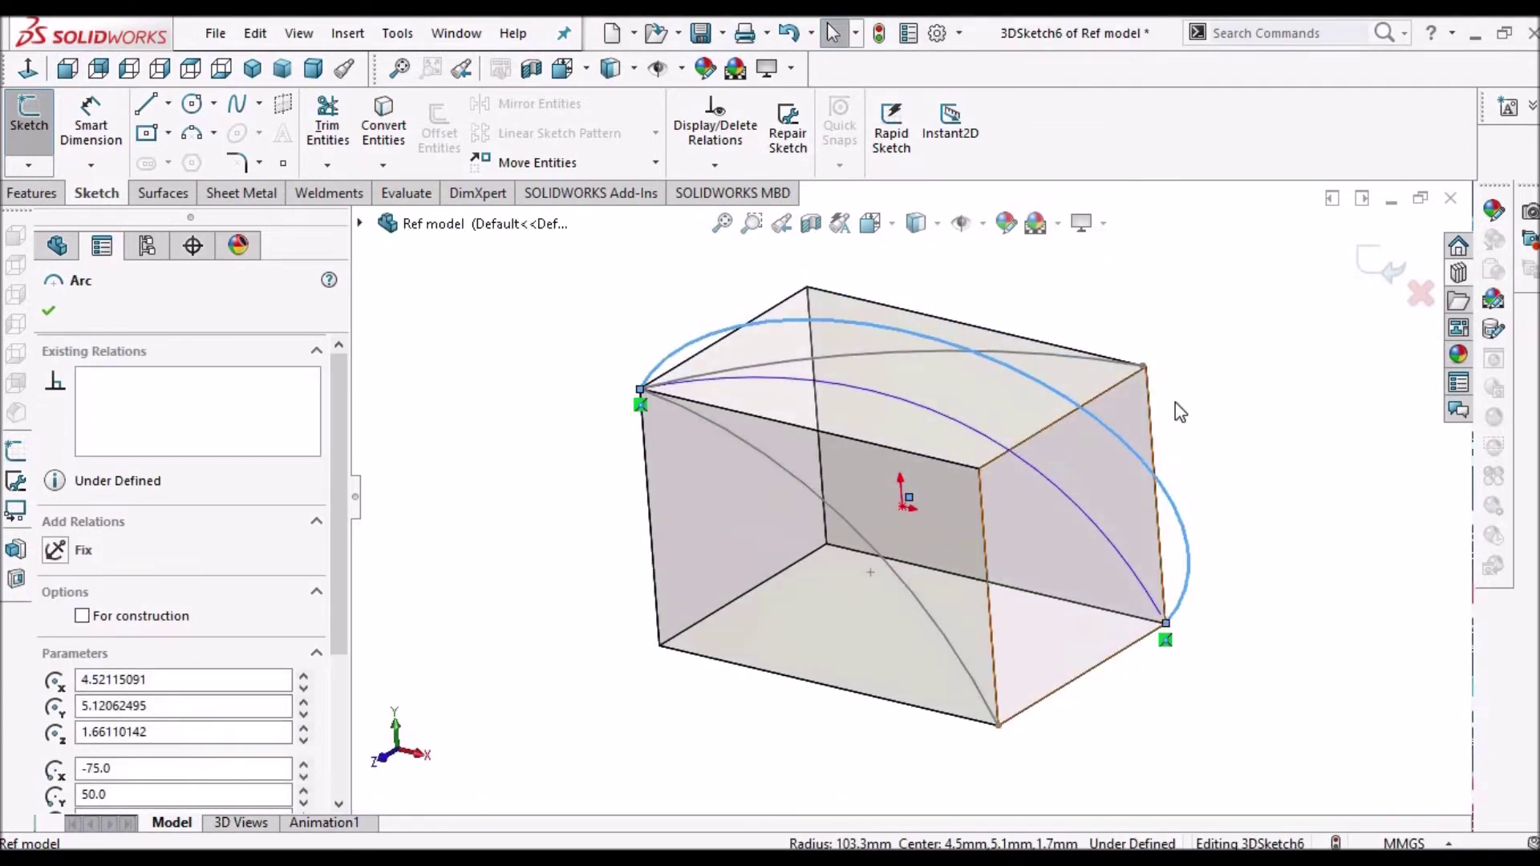
click(1378, 263)
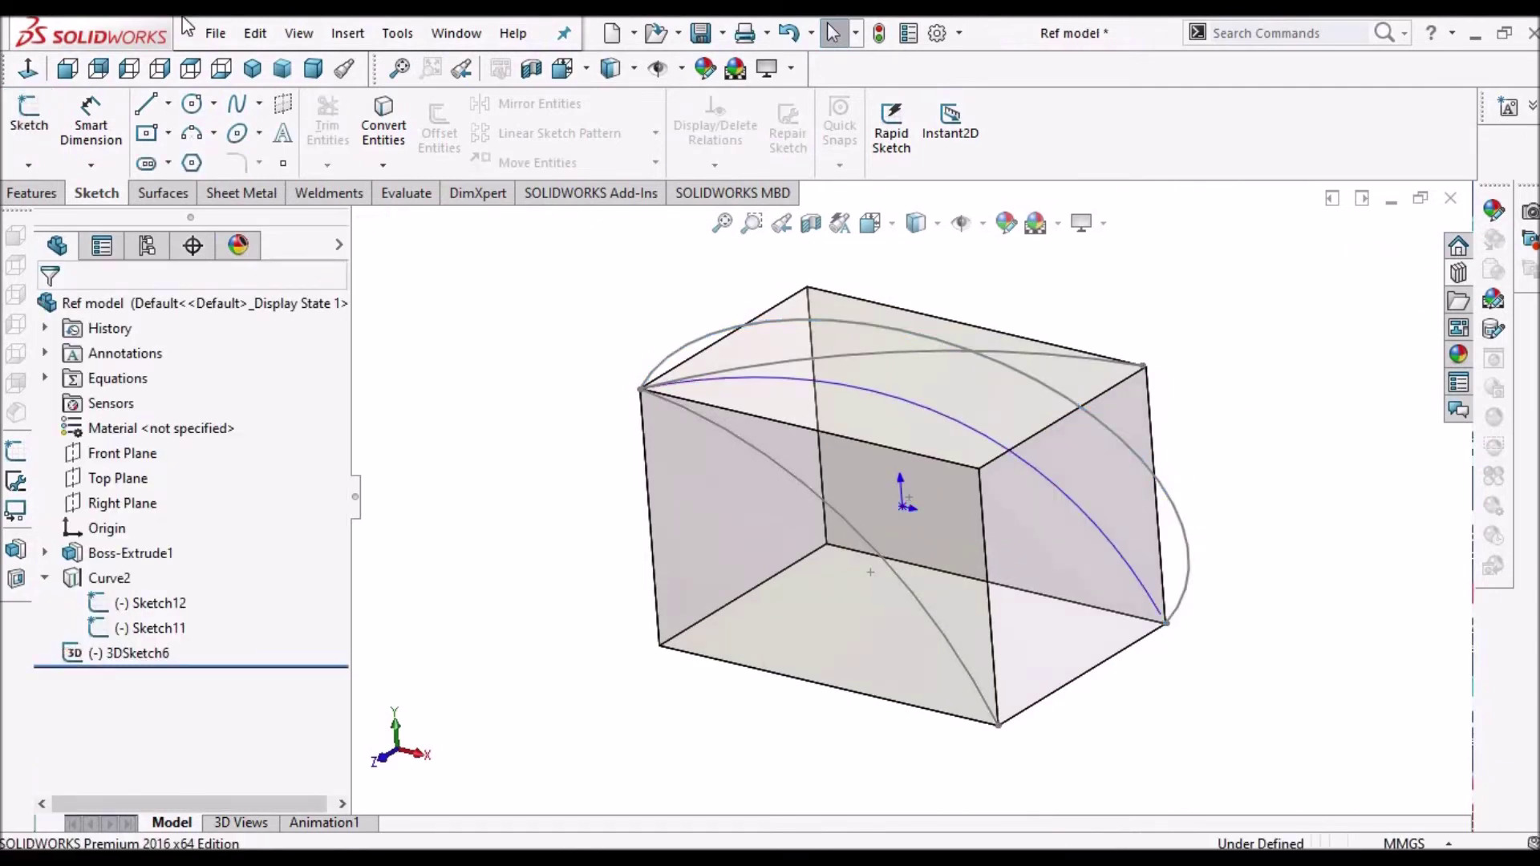
Compare the 3D sketch arc with the projected curve from above and from several angled views.
click(190, 69)
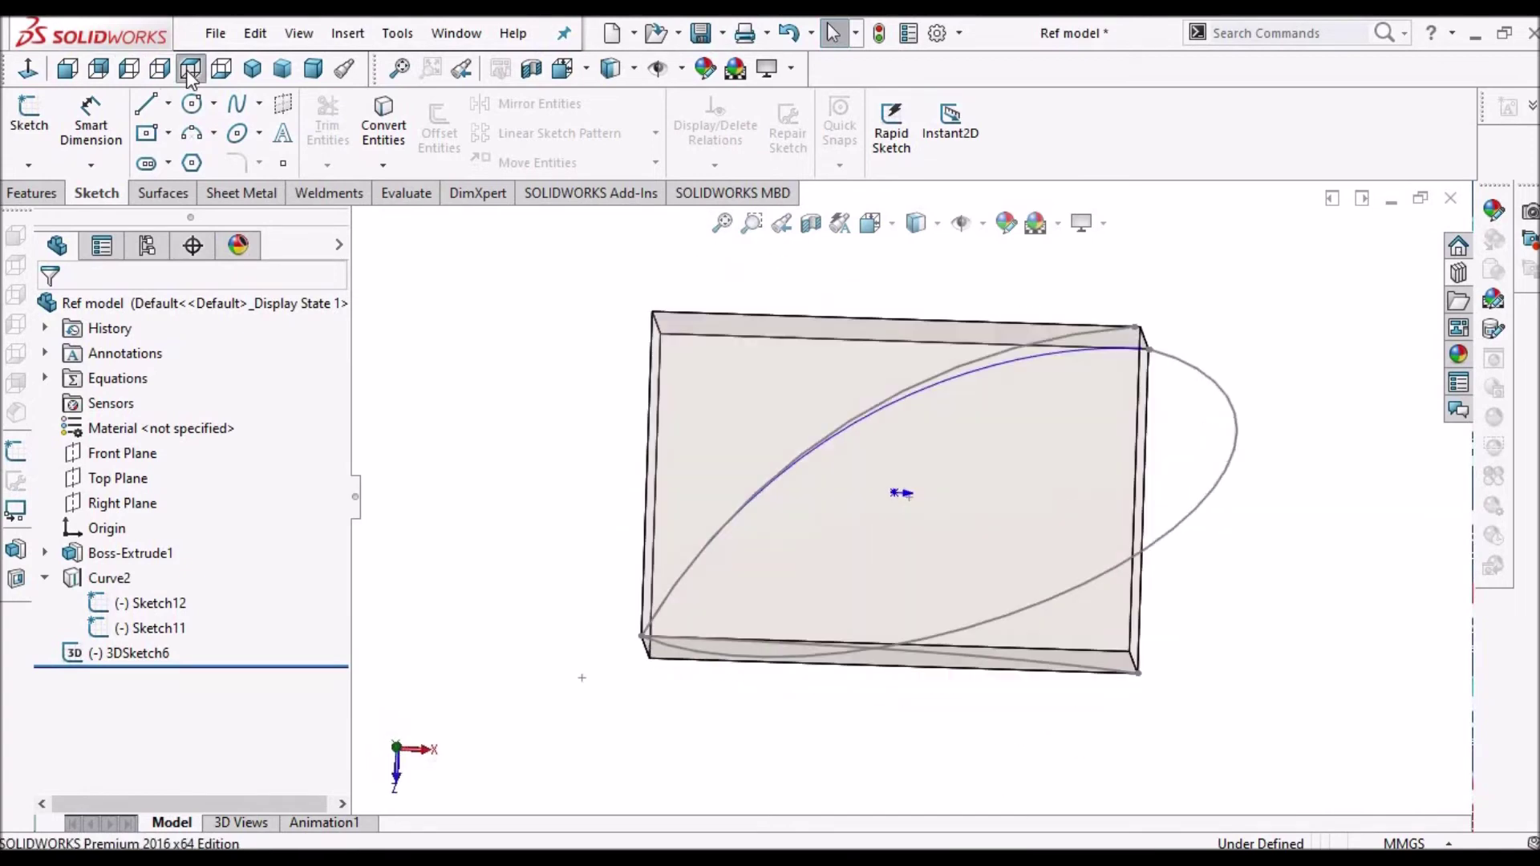
click(1196, 525)
middle_drag(1184, 571, 882, 369)
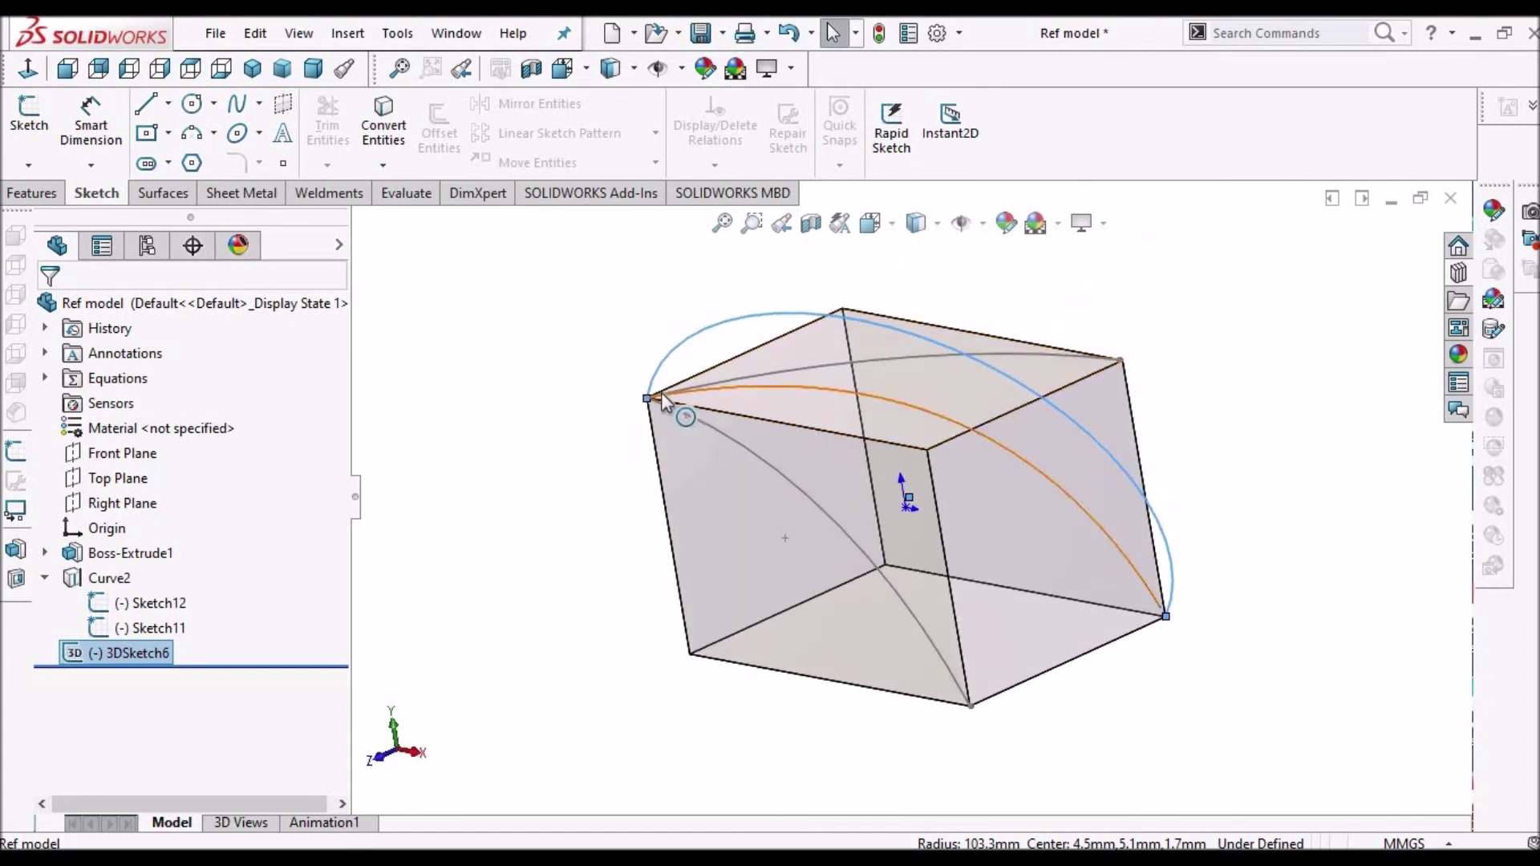
middle_drag(1010, 449, 991, 368)
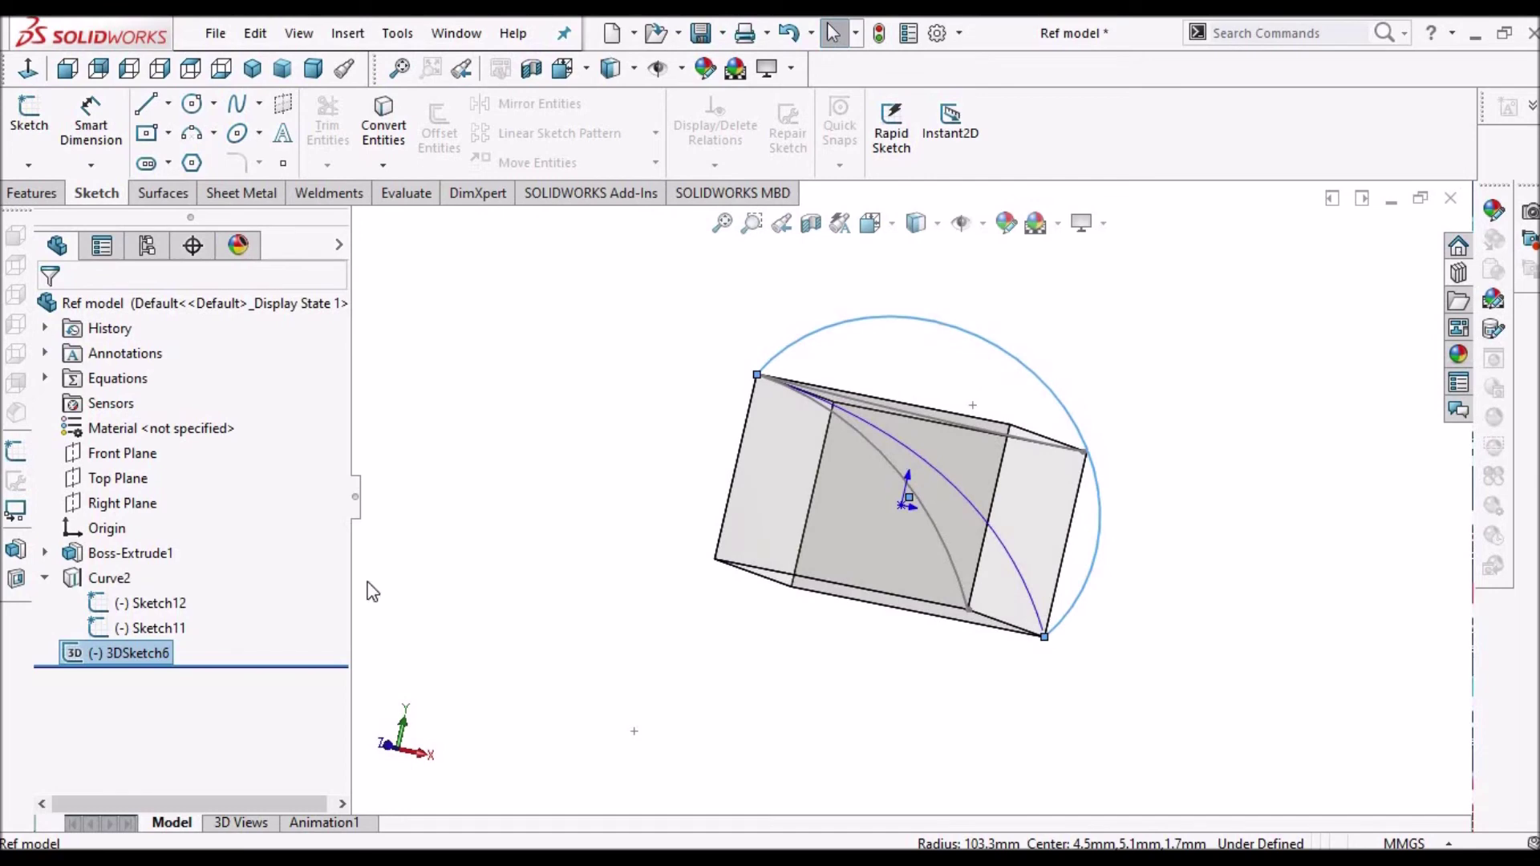
Edit the 3D sketch and dimension its arc with a radius of 200 mm.
right_click(120, 652)
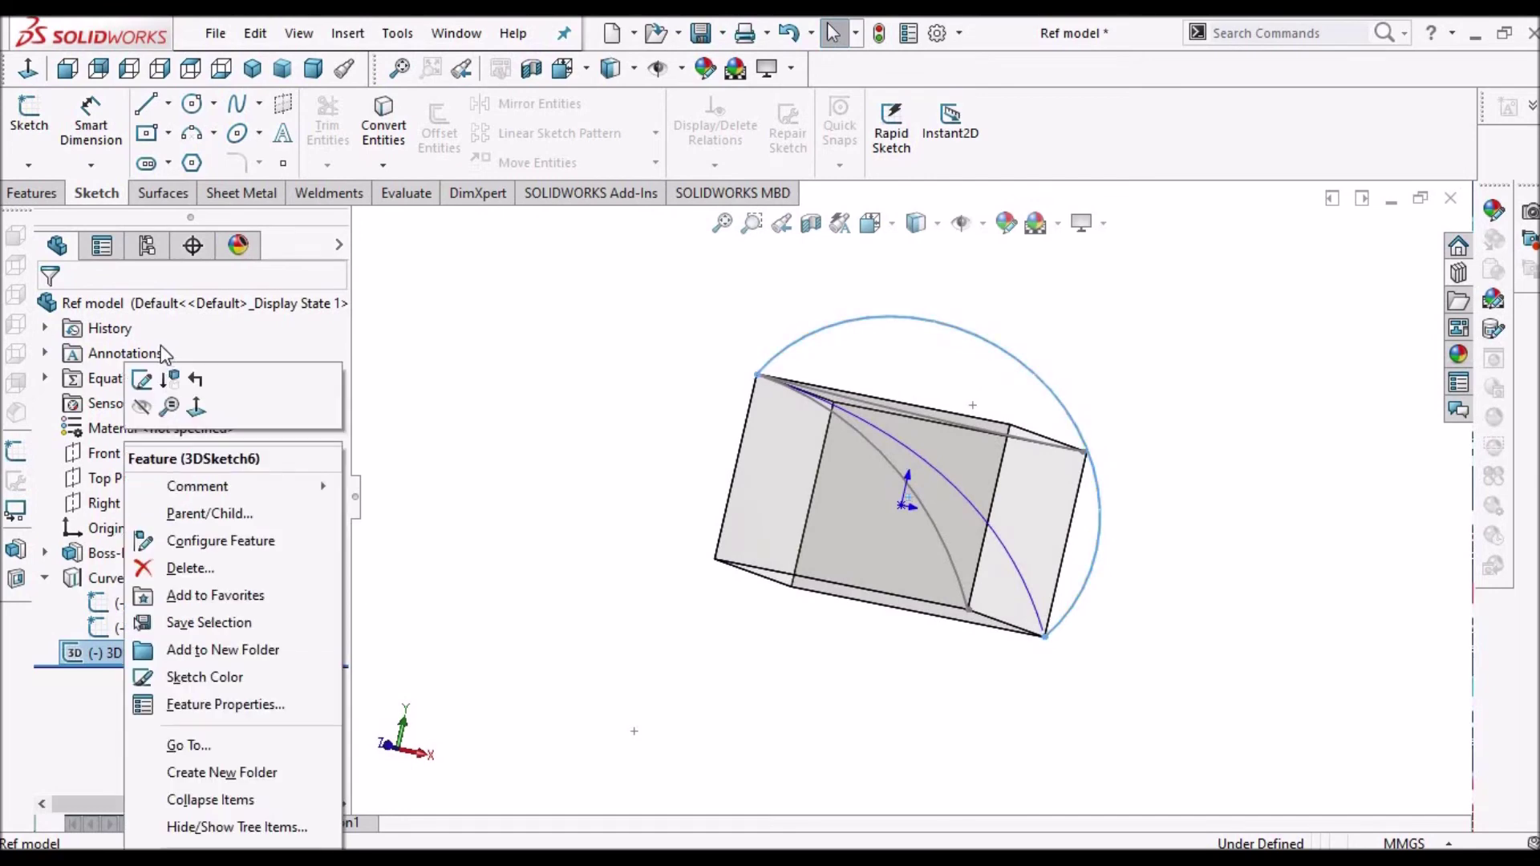
click(141, 379)
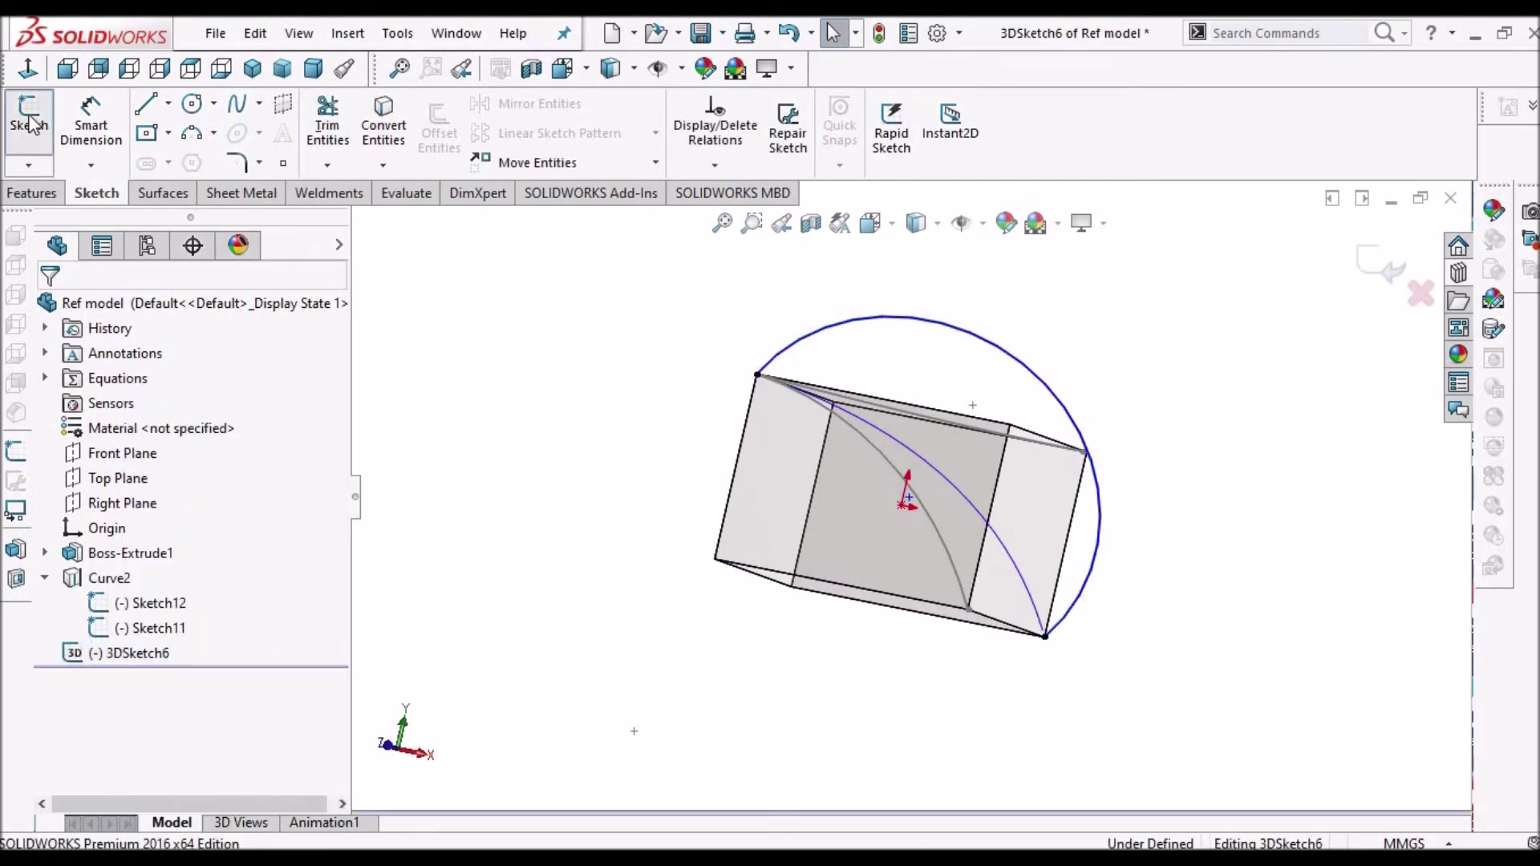
click(91, 121)
click(1017, 363)
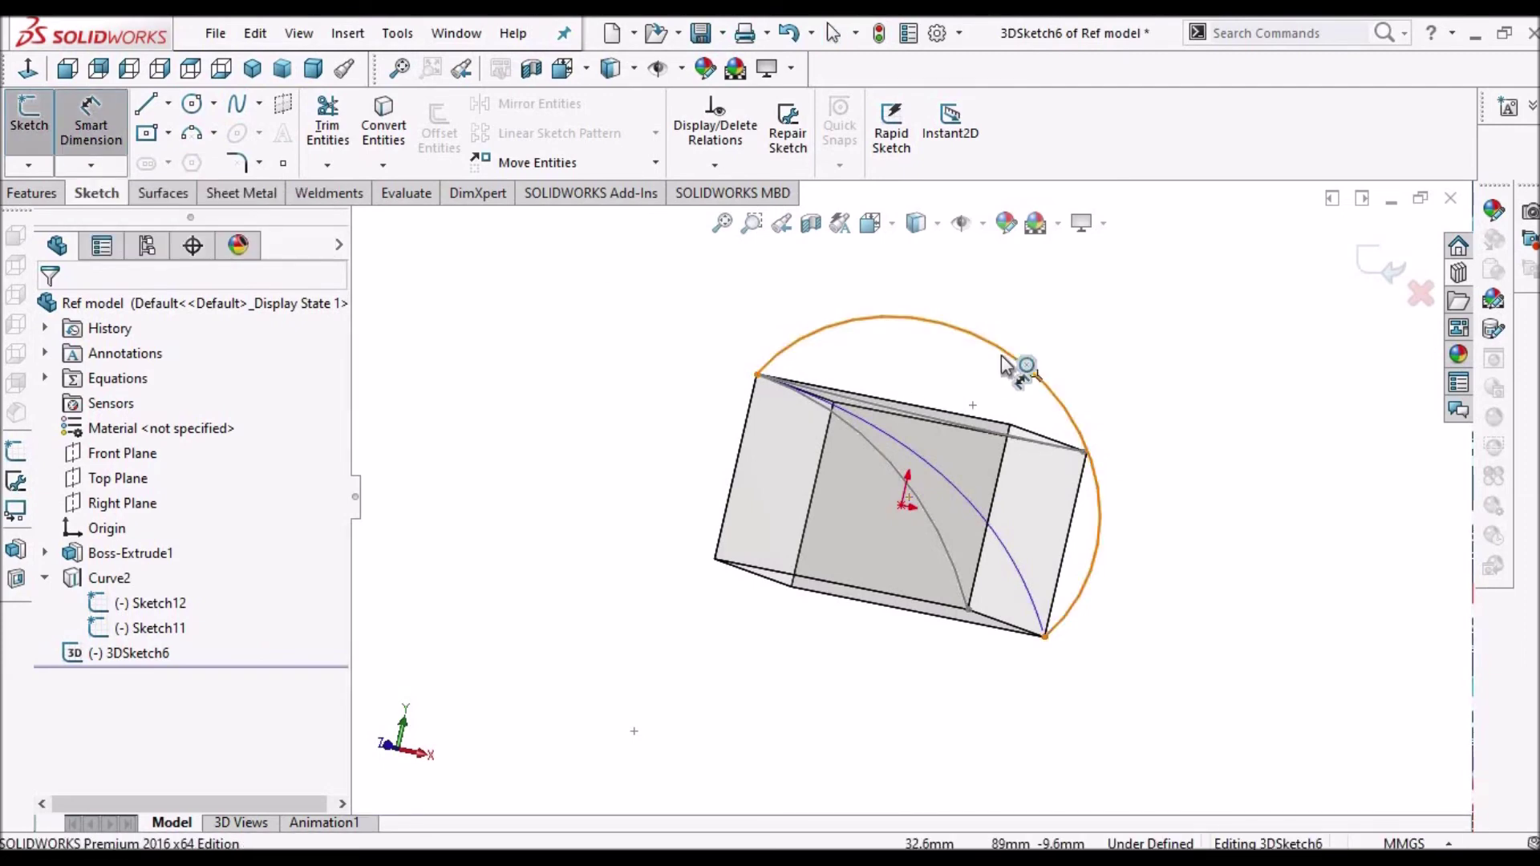
click(1006, 403)
text(200)
key(Return)
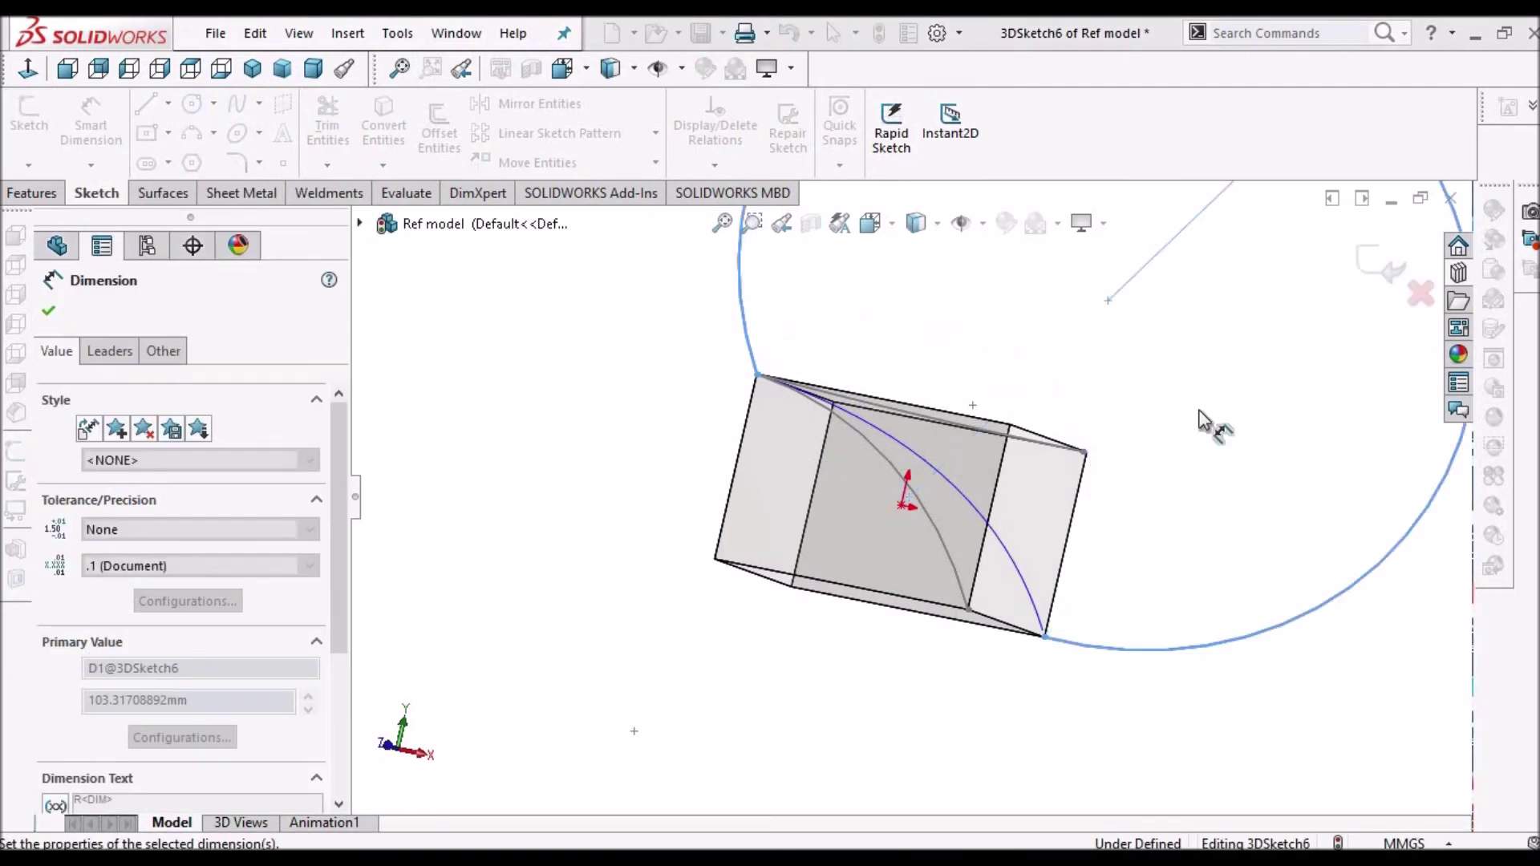
scroll(1154, 393, up, 5)
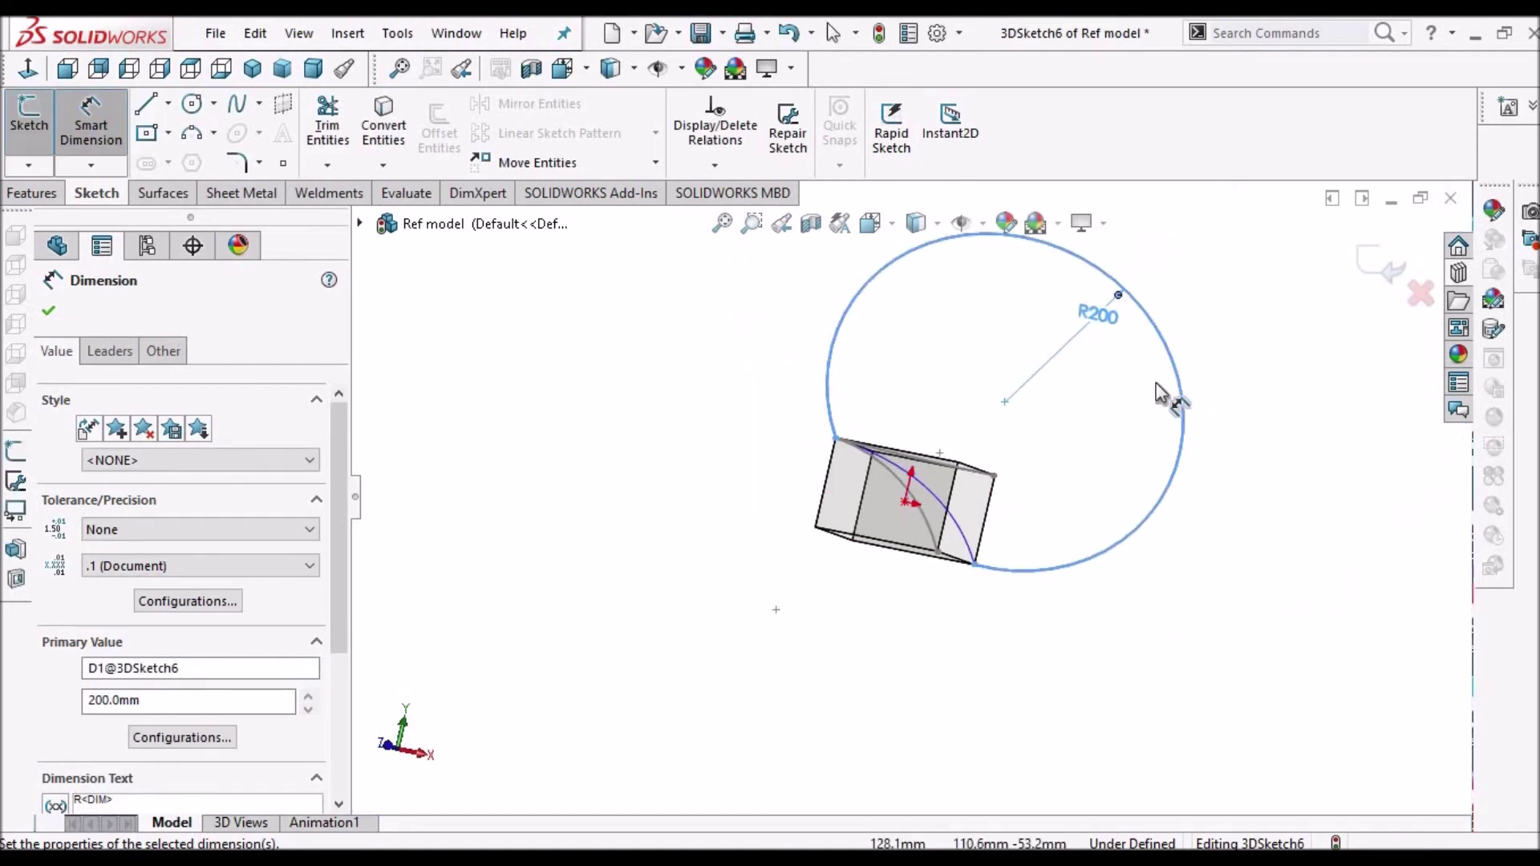
Try to change the arc's radius dimension to 50 mm.
double_click(1053, 367)
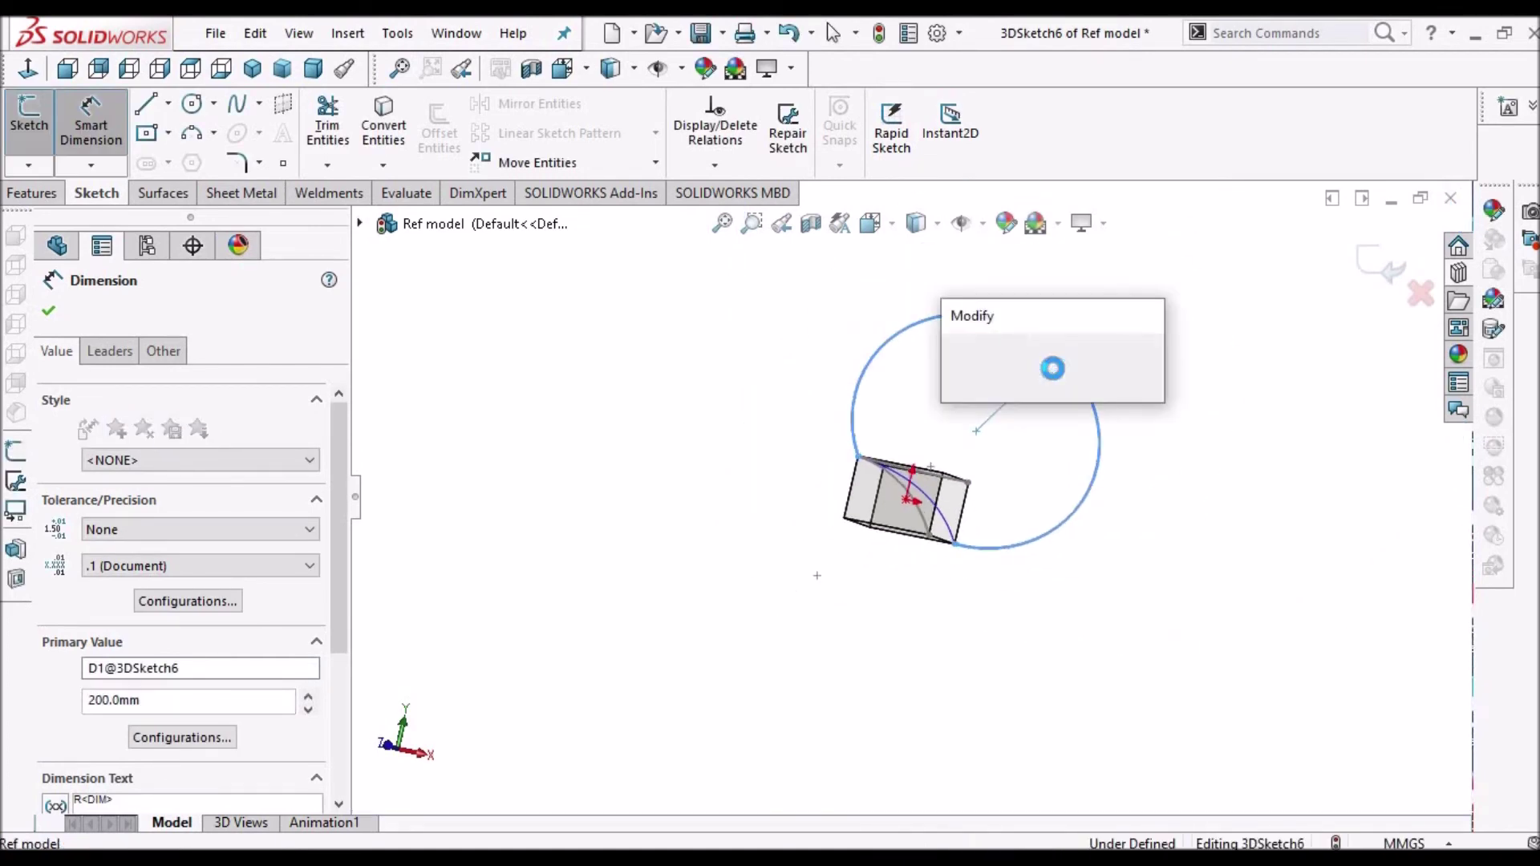
text(50)
key(Return)
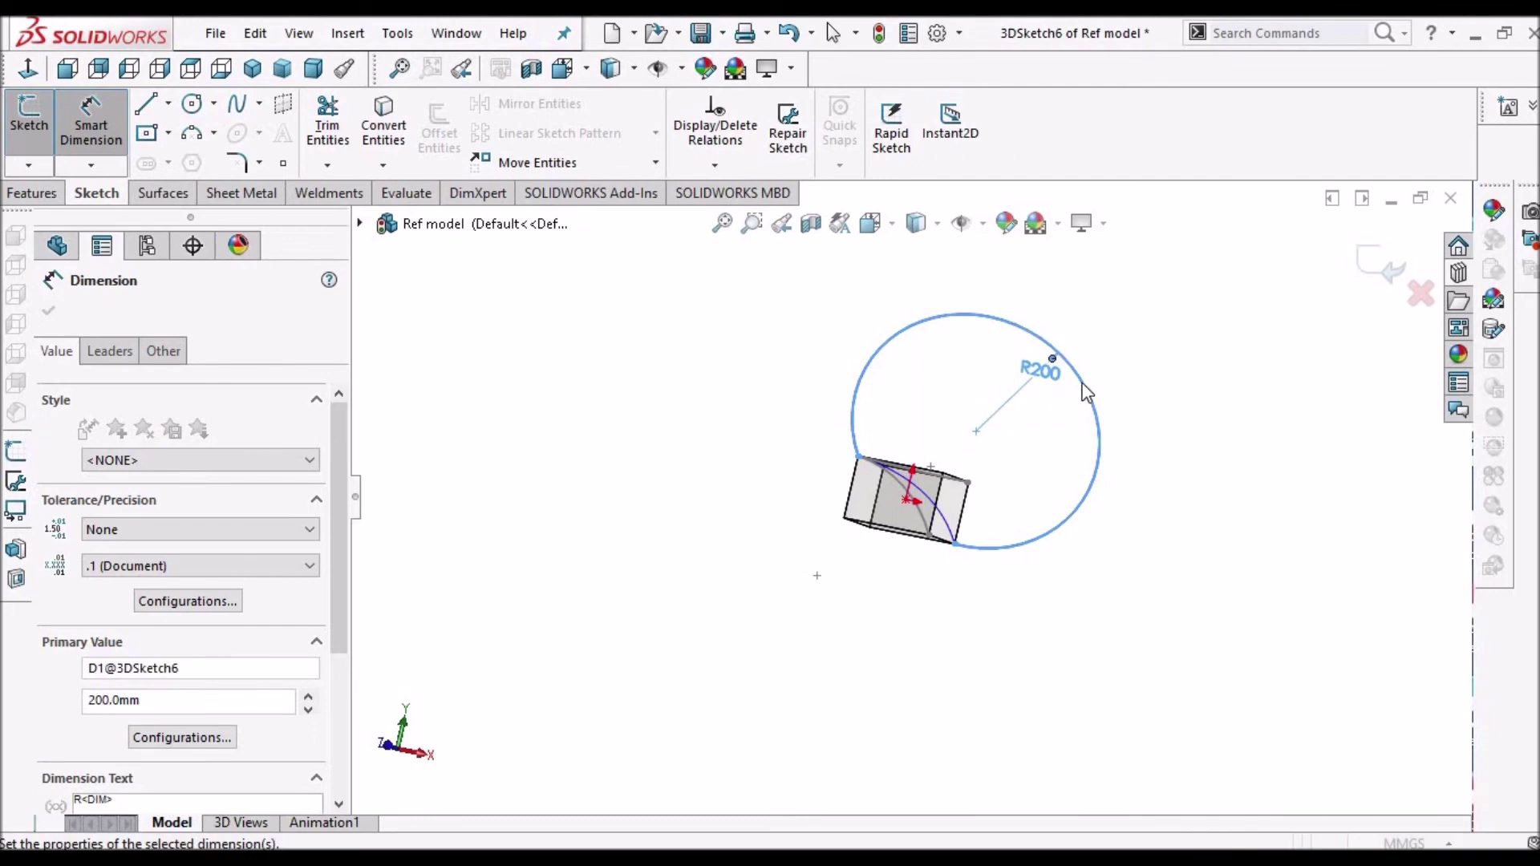
Undo the radius dimension added to the arc and exit the 3D sketch.
click(784, 40)
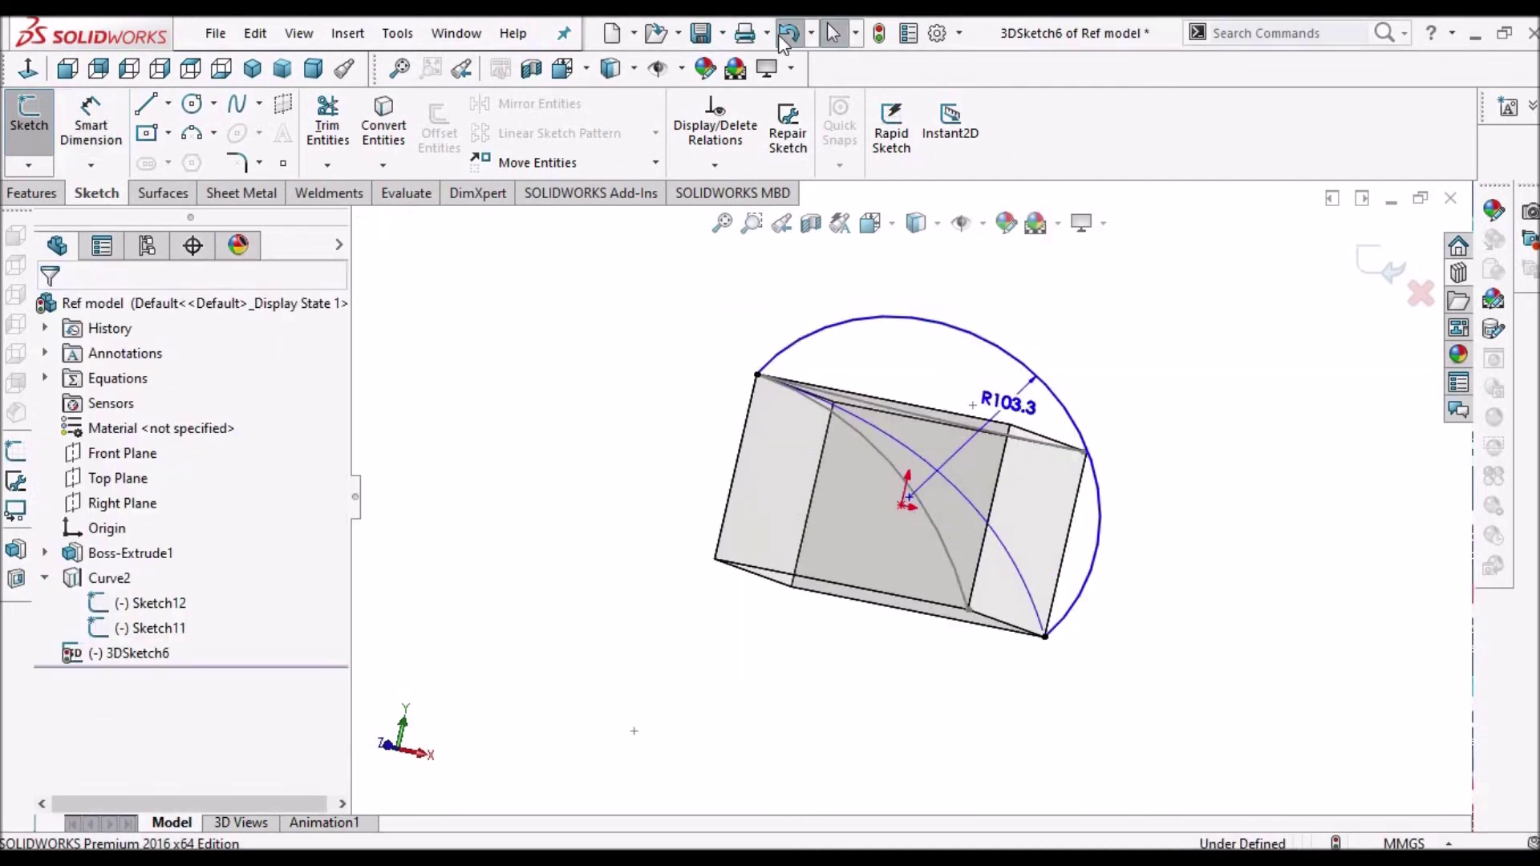
click(784, 44)
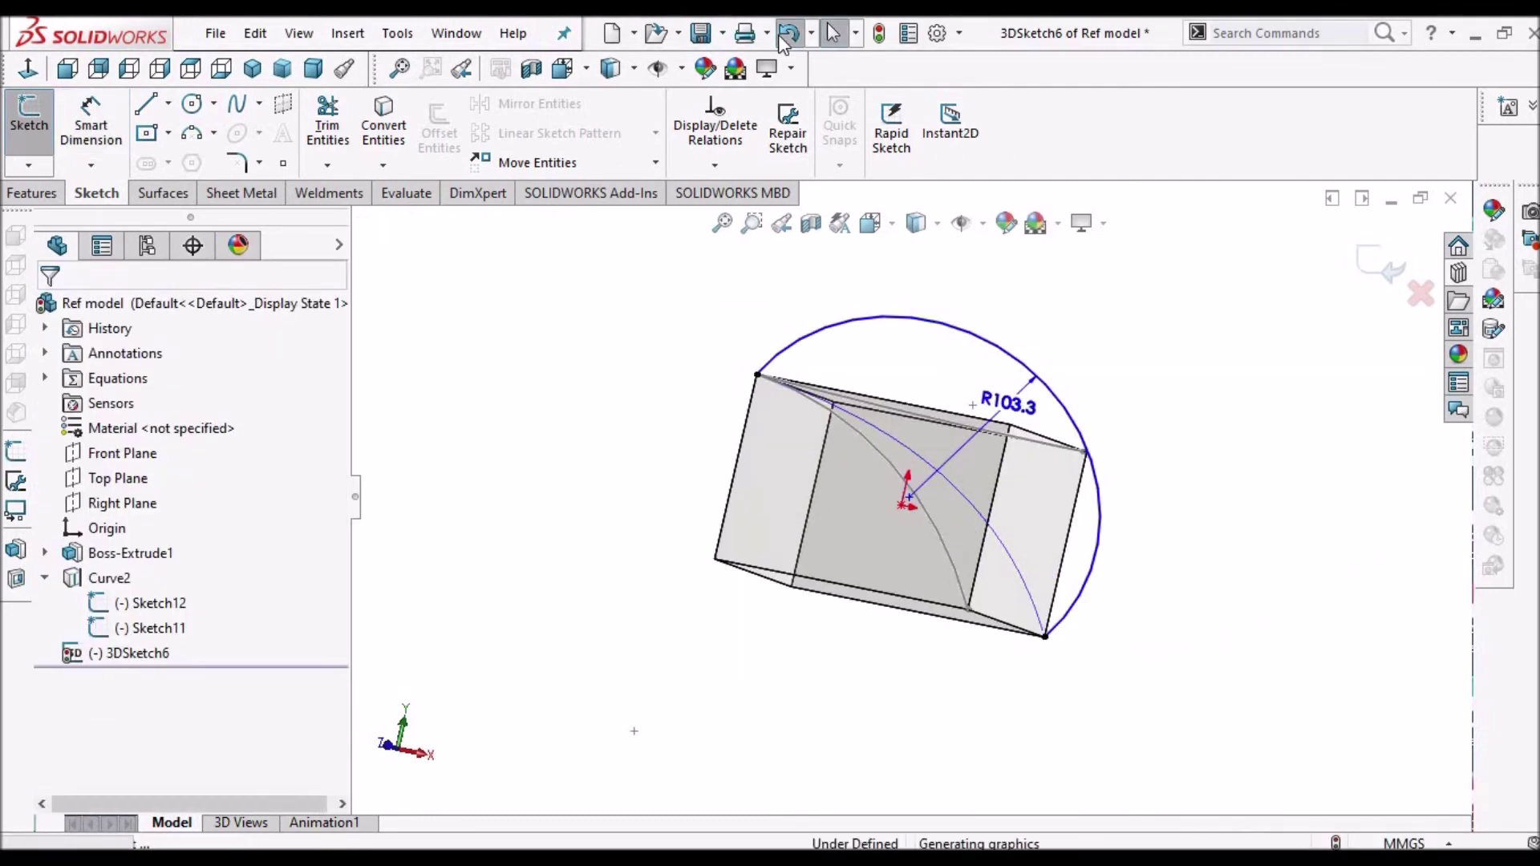
middle_drag(1154, 405, 1067, 534)
click(1380, 267)
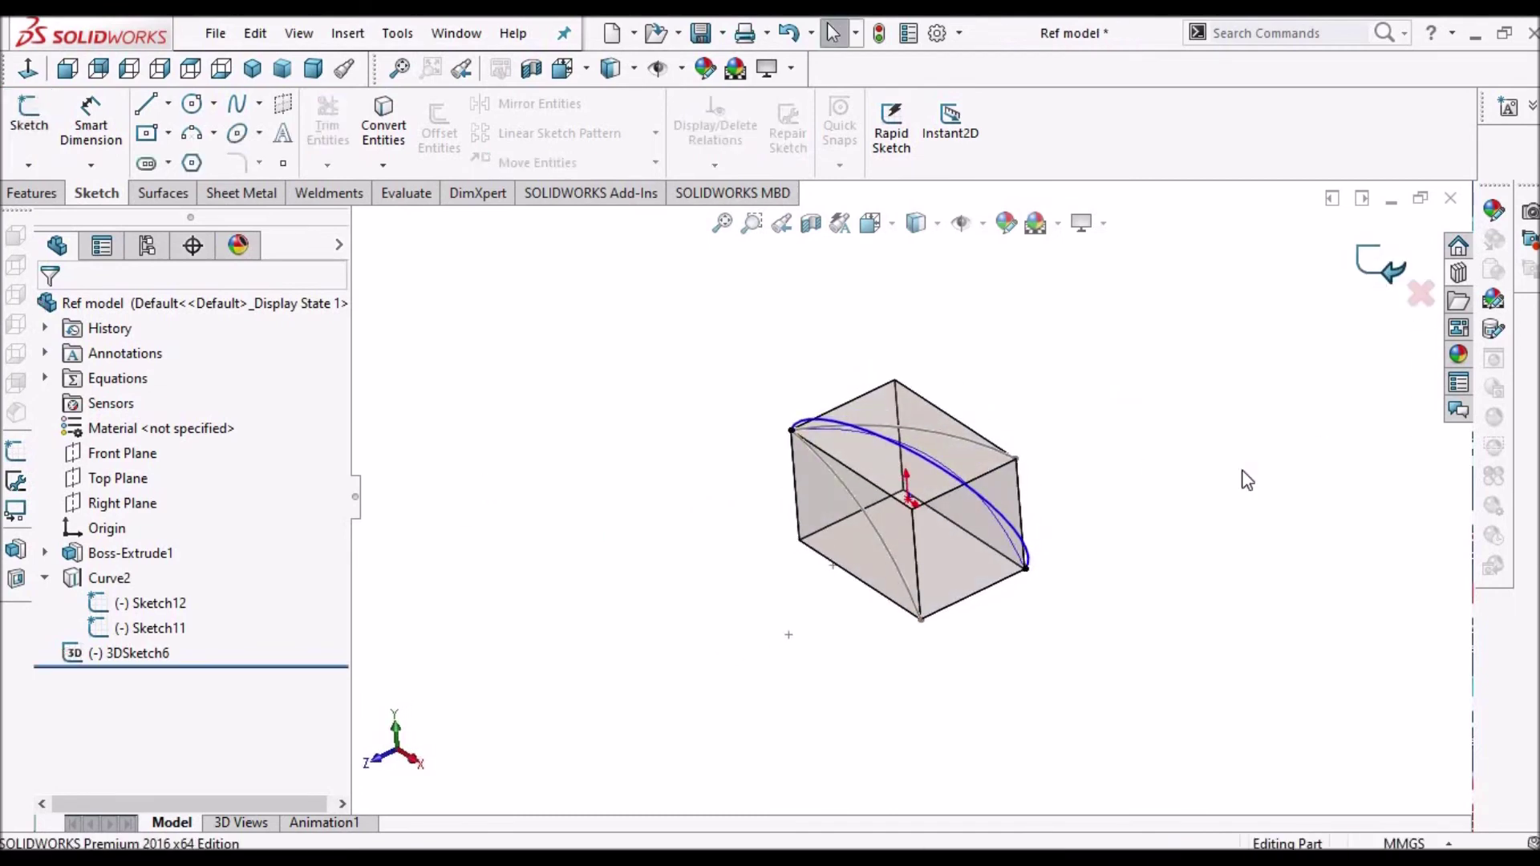
Hide the 3D sketch containing the directly drawn arc so that only the projected curve is displayed with its source sketches.
mouse_move(974, 441)
middle_down()
mouse_move(980, 537)
mouse_move(1041, 441)
mouse_move(1066, 296)
mouse_move(1084, 325)
middle_up()
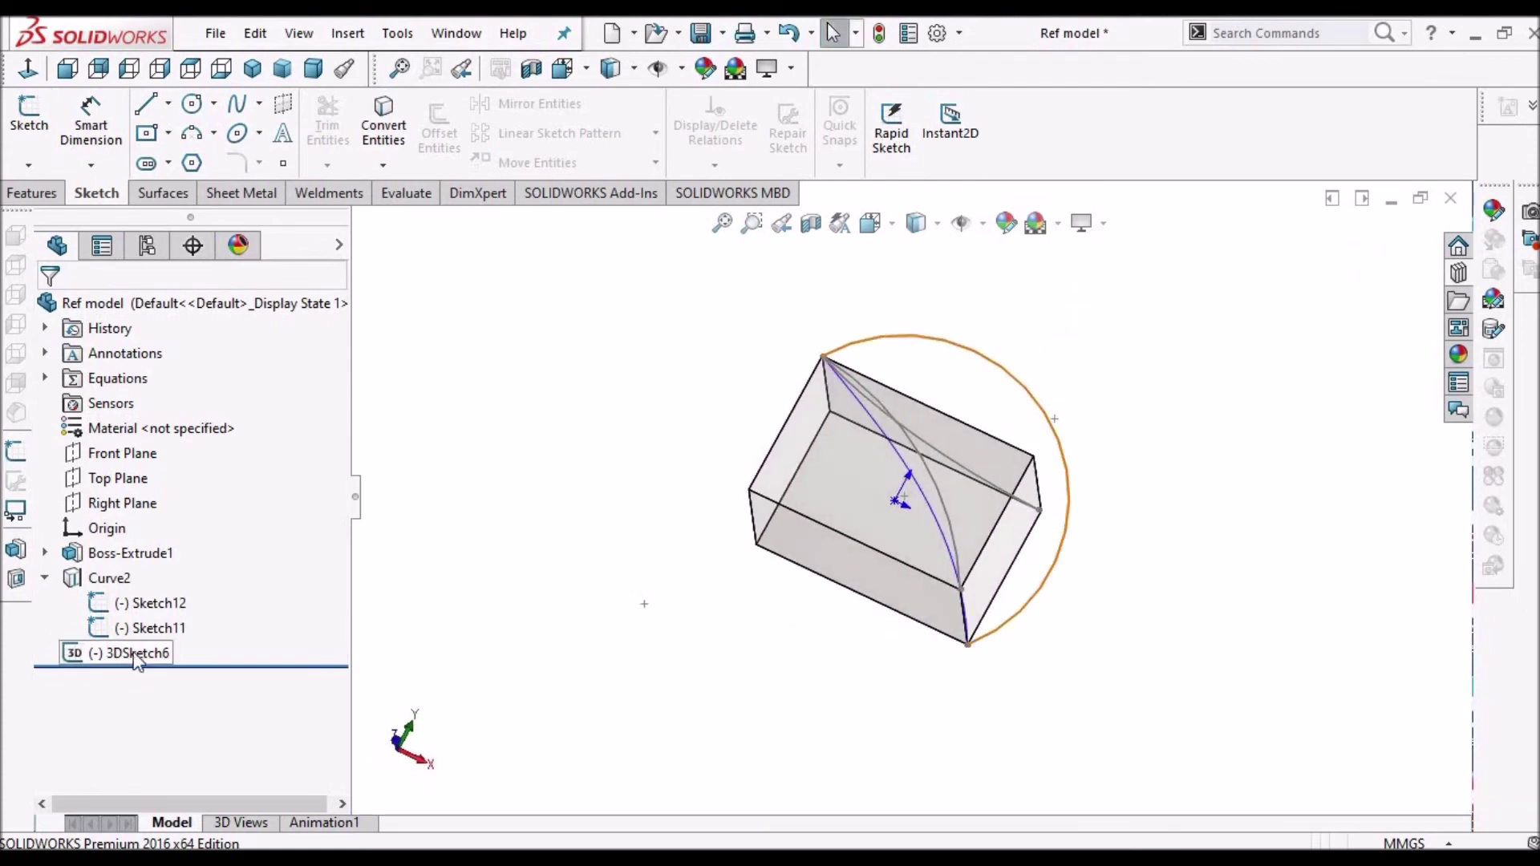
right_click(136, 662)
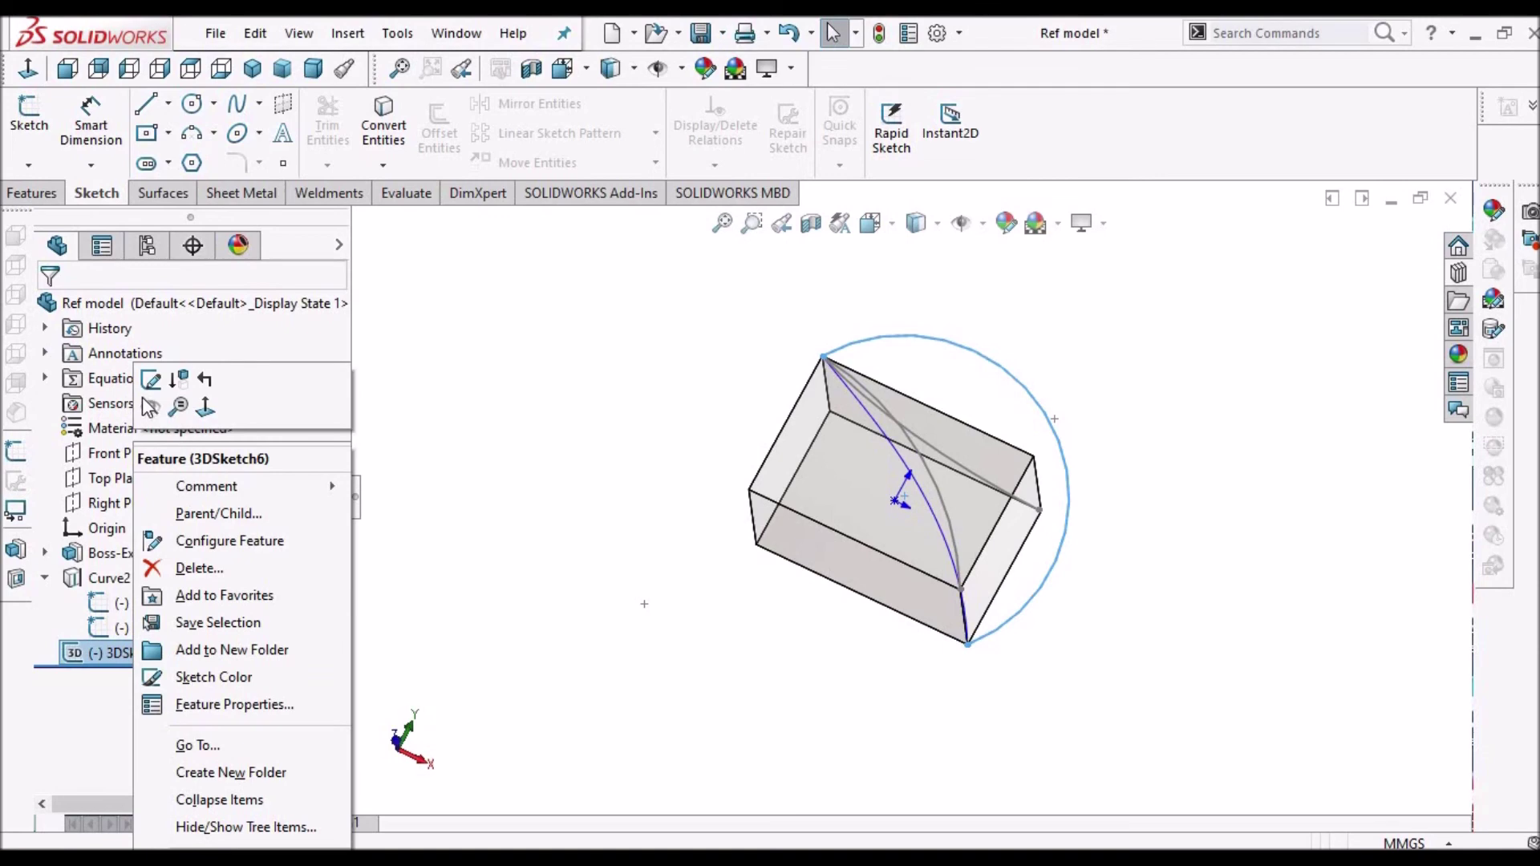
click(146, 403)
click(521, 415)
Examine the path of the projected curve through the box from several angles, relative to its two source arcs.
scroll(834, 418, up, 2)
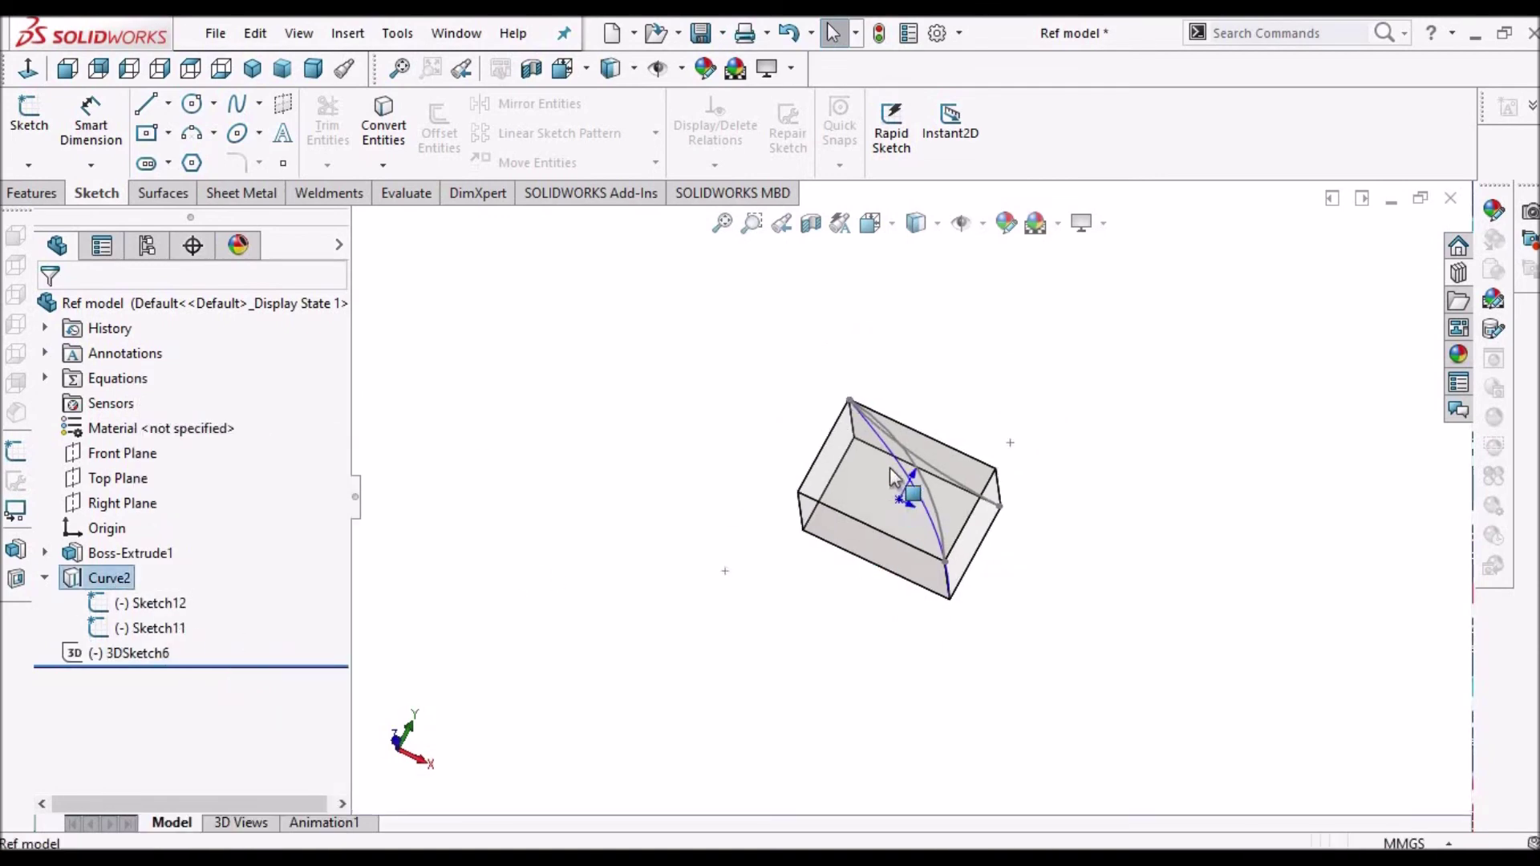
middle_drag(893, 477, 908, 467)
middle_drag(838, 558, 945, 517)
scroll(960, 533, down, 3)
middle_drag(845, 536, 806, 507)
scroll(901, 563, up, 1)
scroll(902, 562, down, 2)
scroll(985, 532, down, 2)
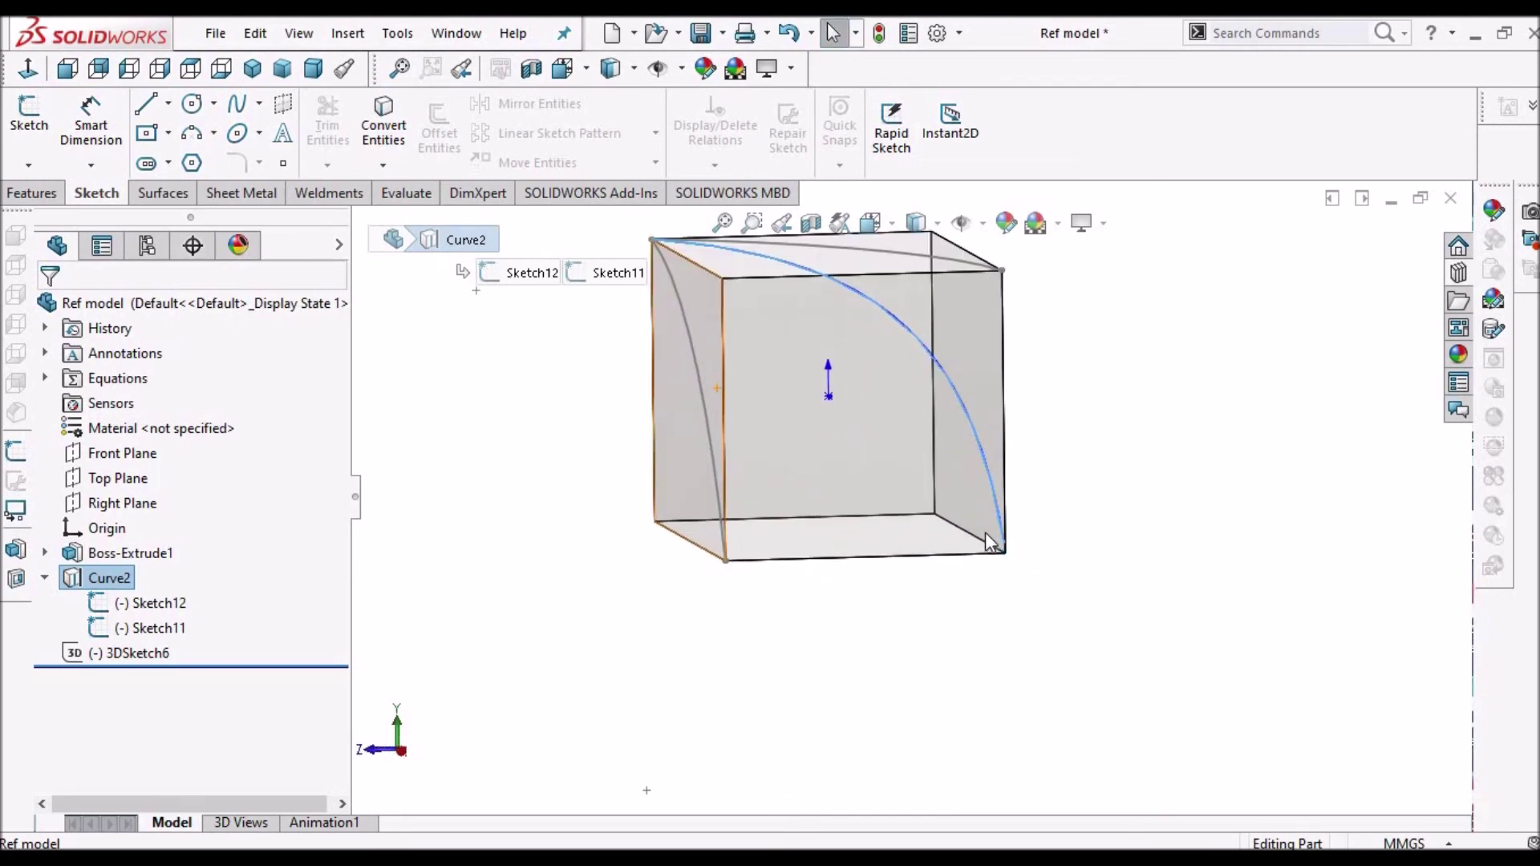
click(980, 529)
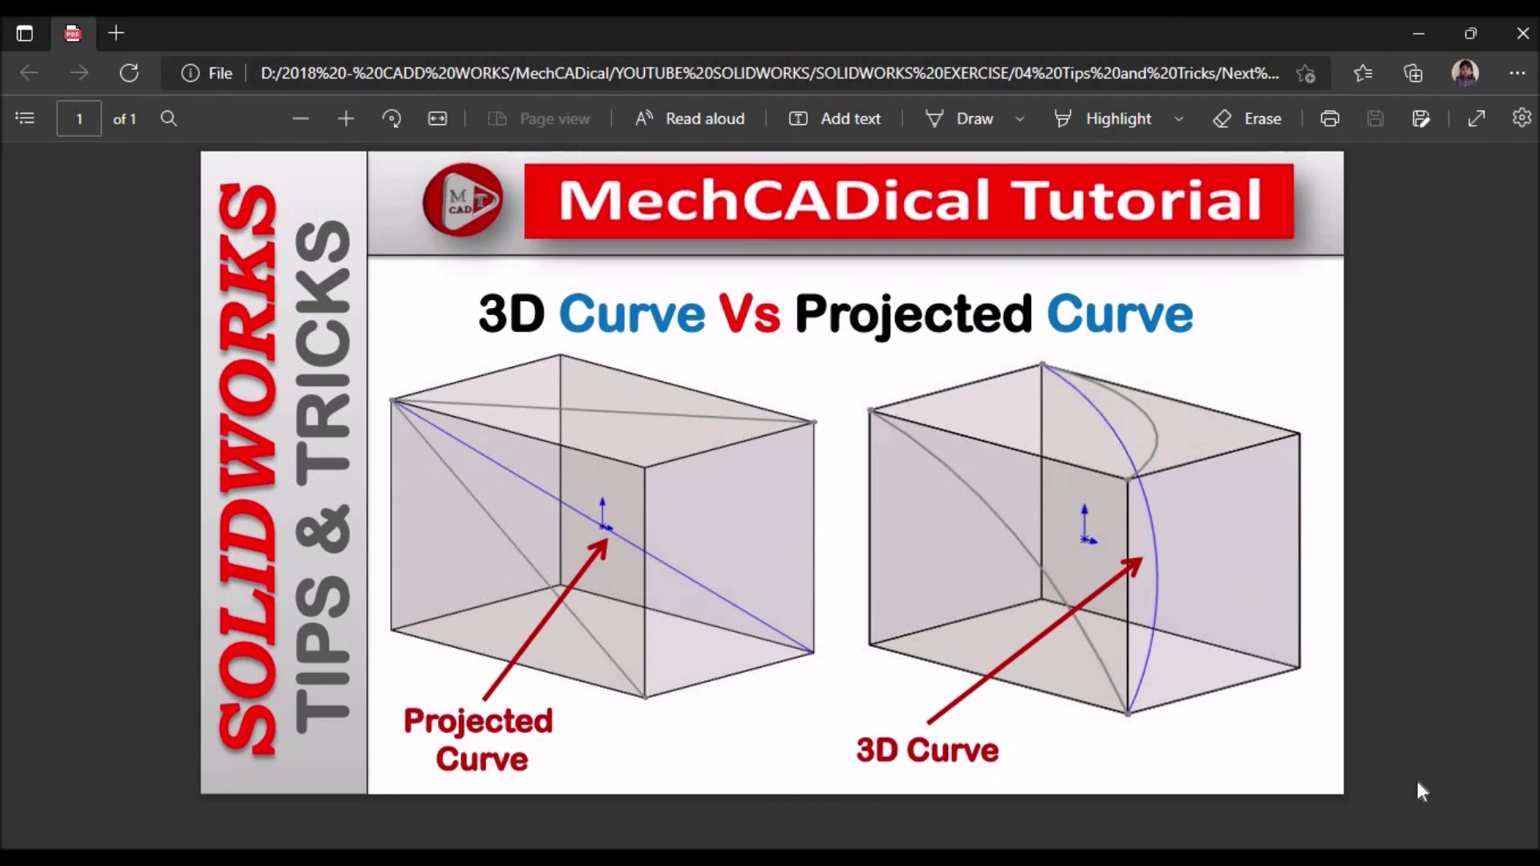
click(1331, 838)
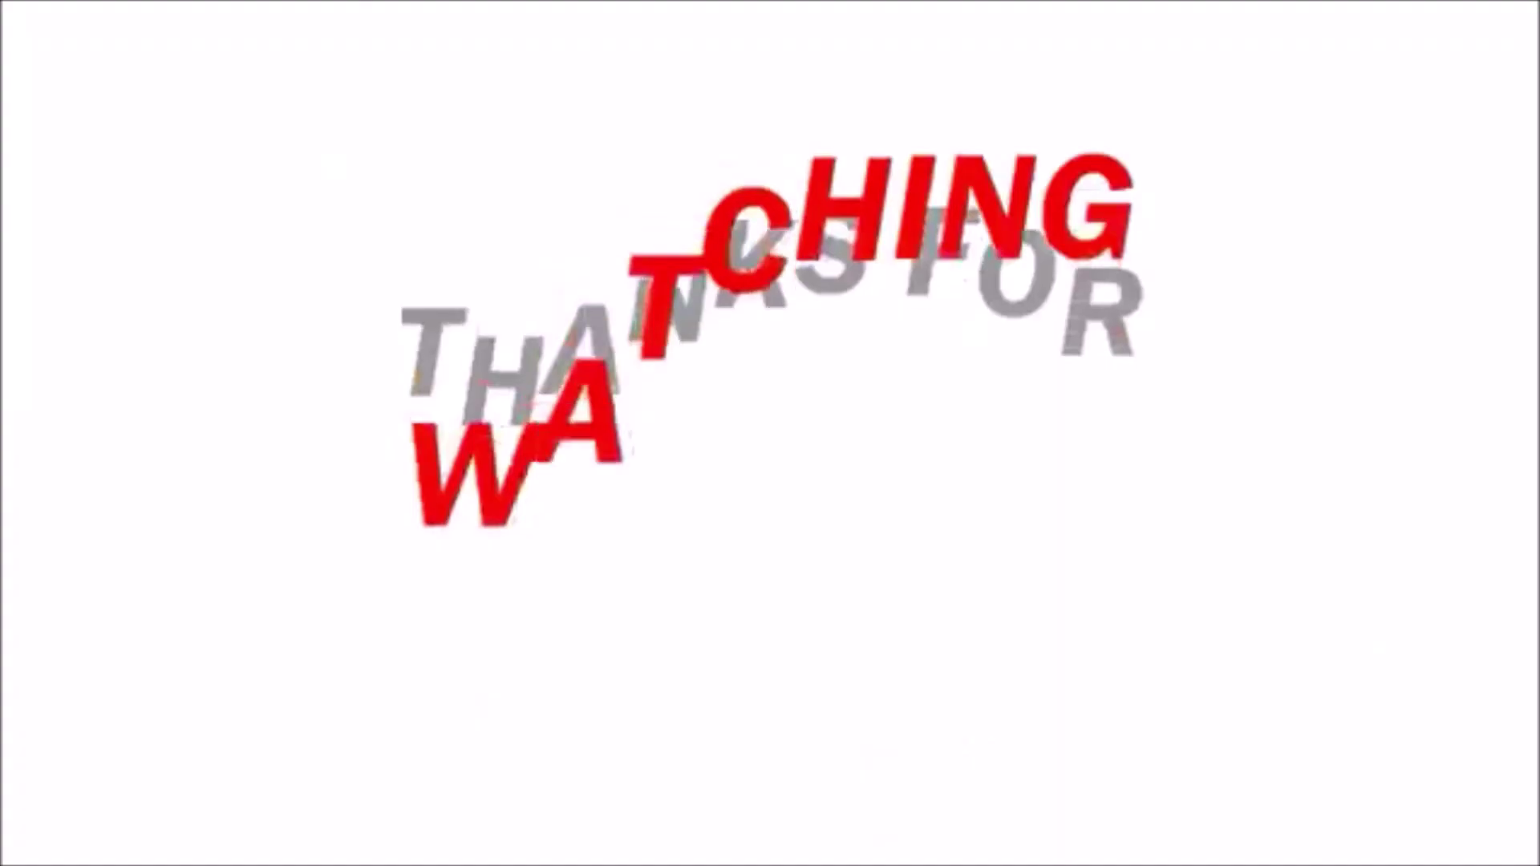